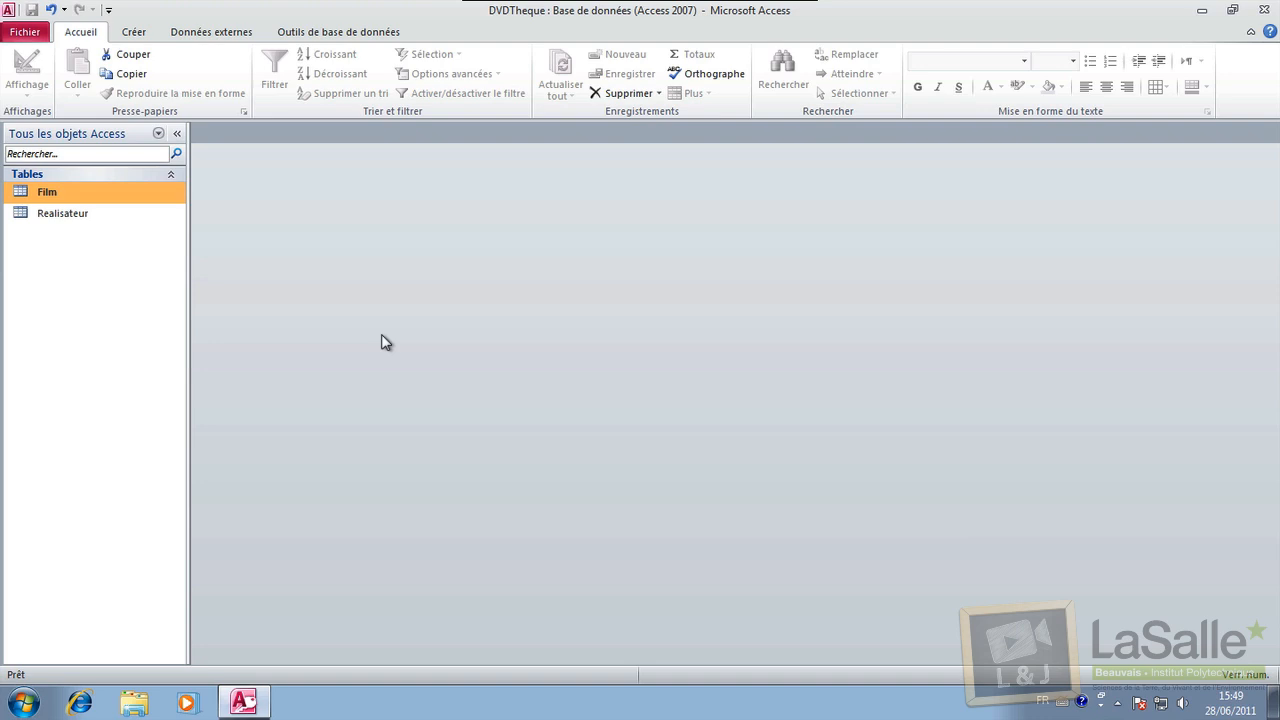
Step: Create a new table, switch it to design view and save it as Recompense
left_click(135, 35)
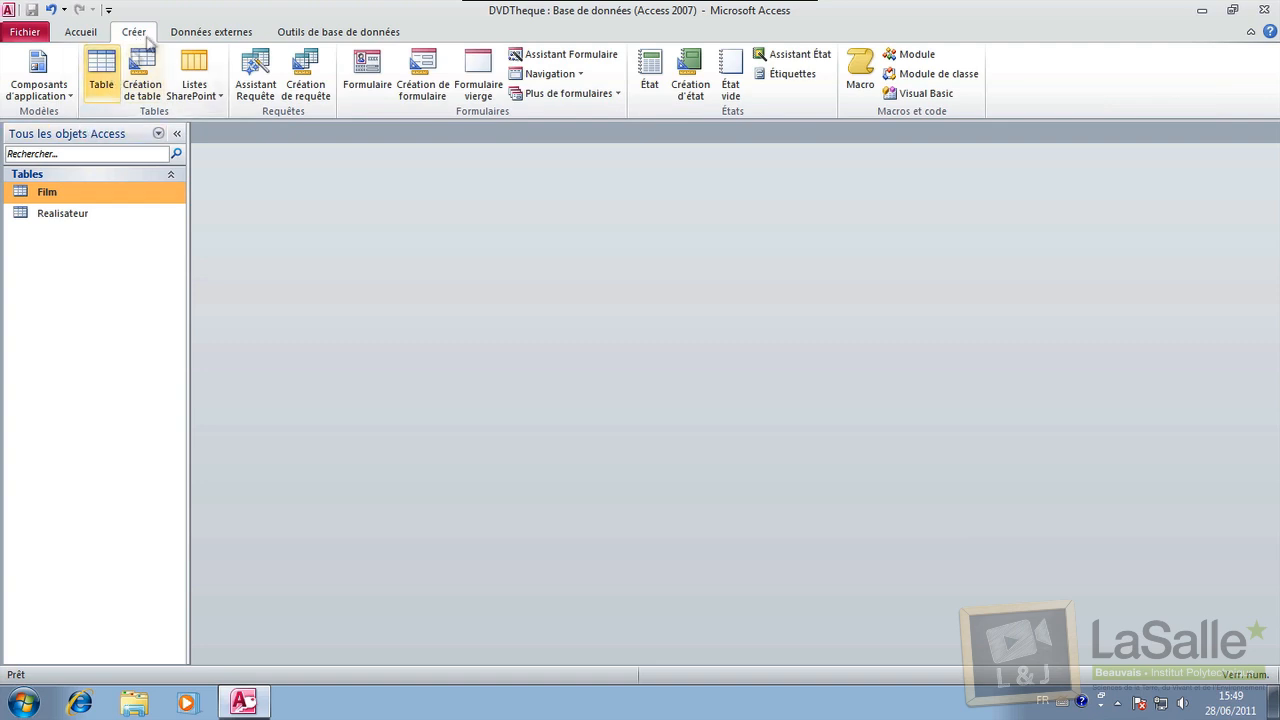
left_click(101, 68)
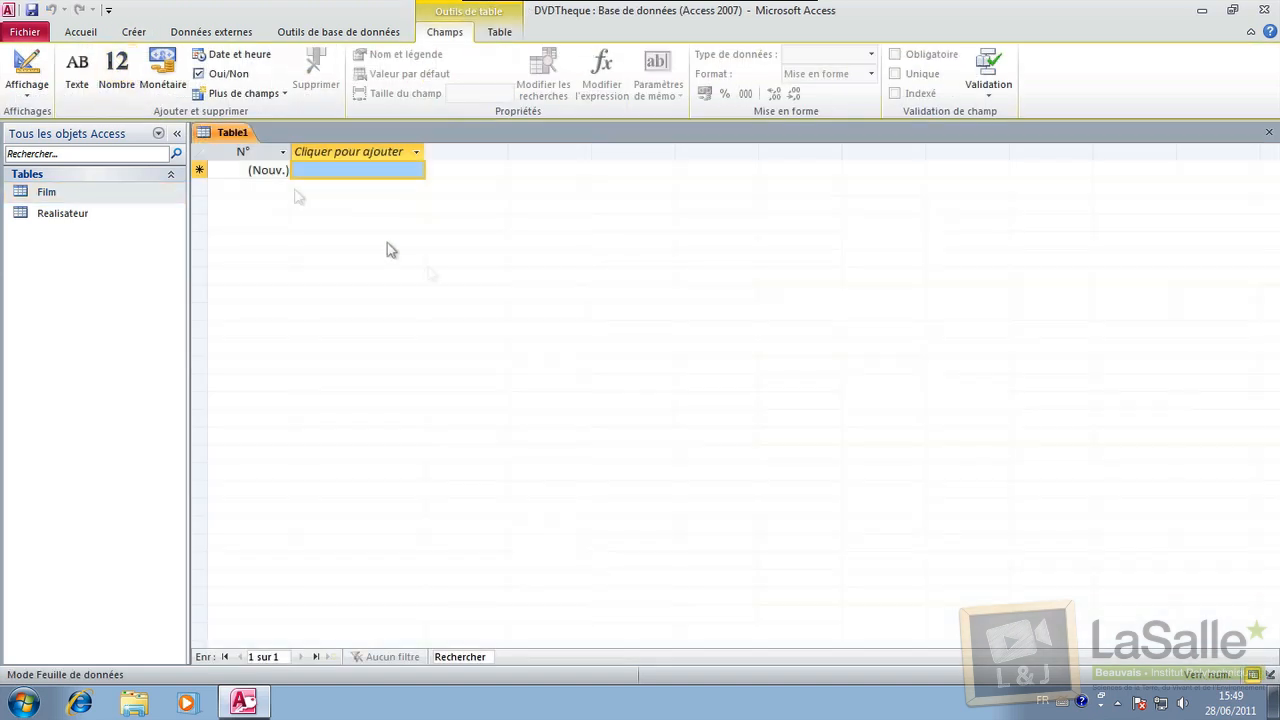
left_click(27, 90)
left_click(70, 164)
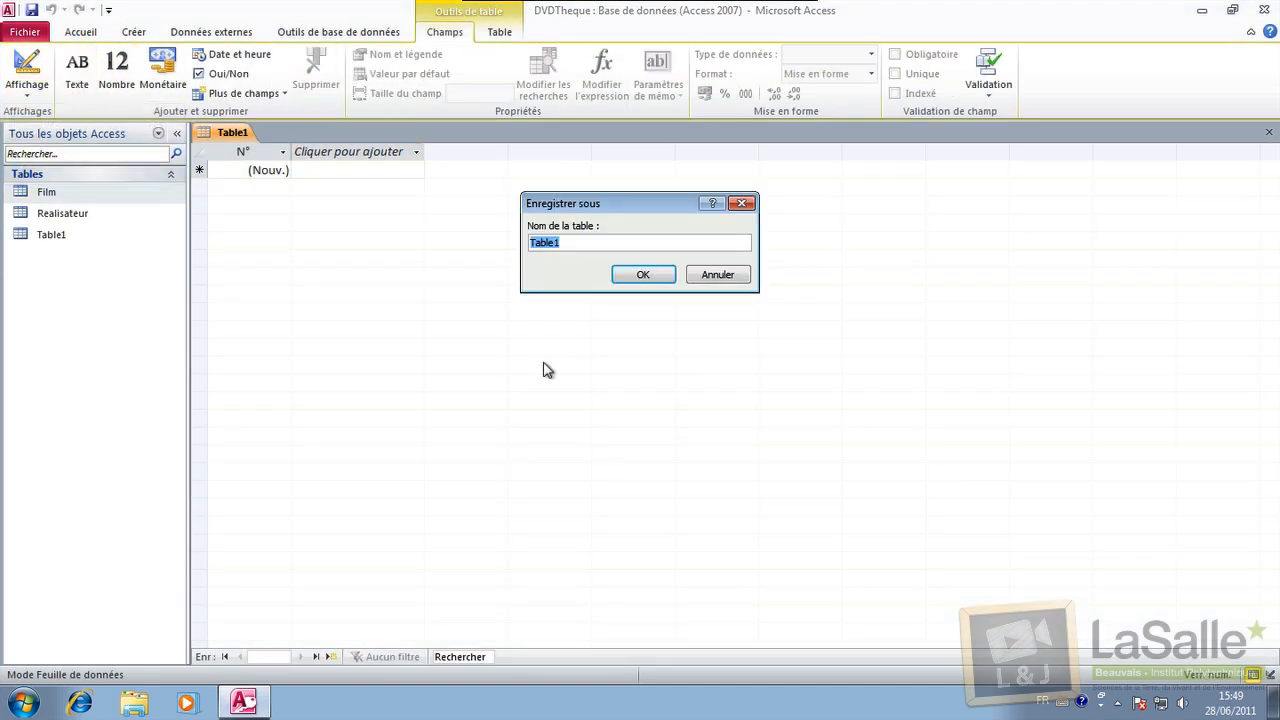
type("Recompense")
left_click(645, 275)
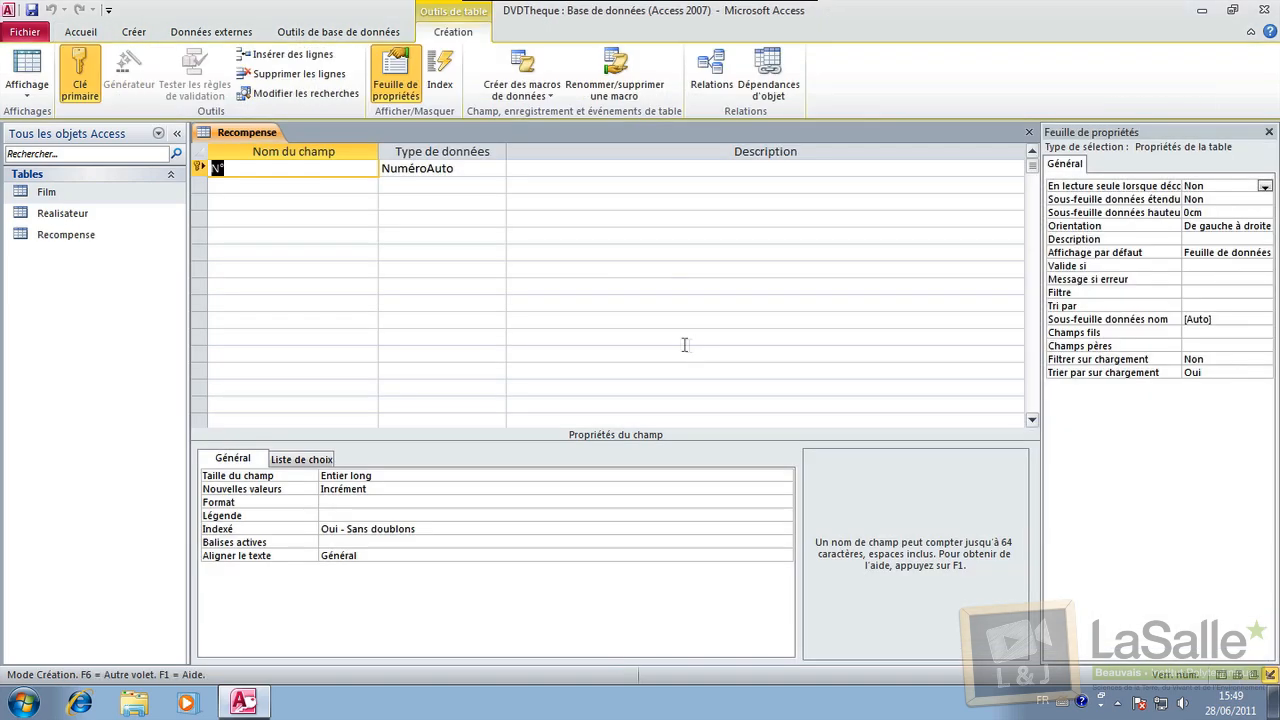
Step: Delete the default N° field together with its primary key from the Recompense table
left_click(27, 85)
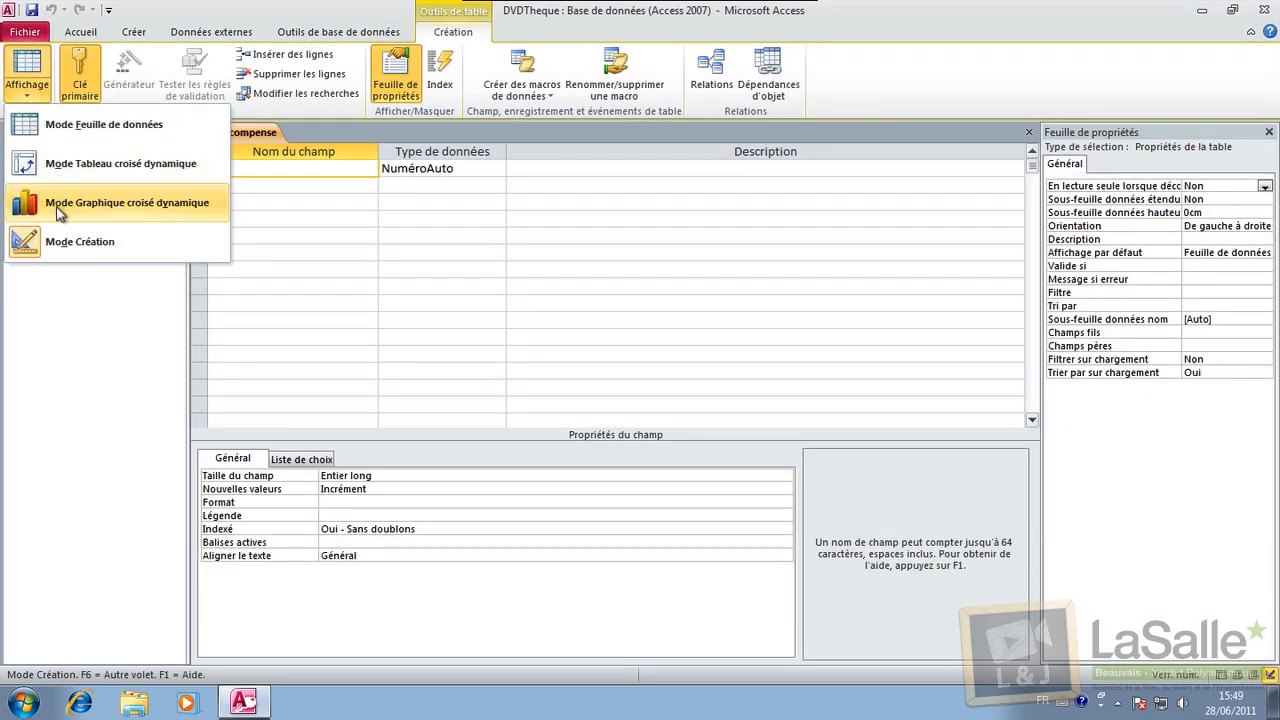
left_click(346, 203)
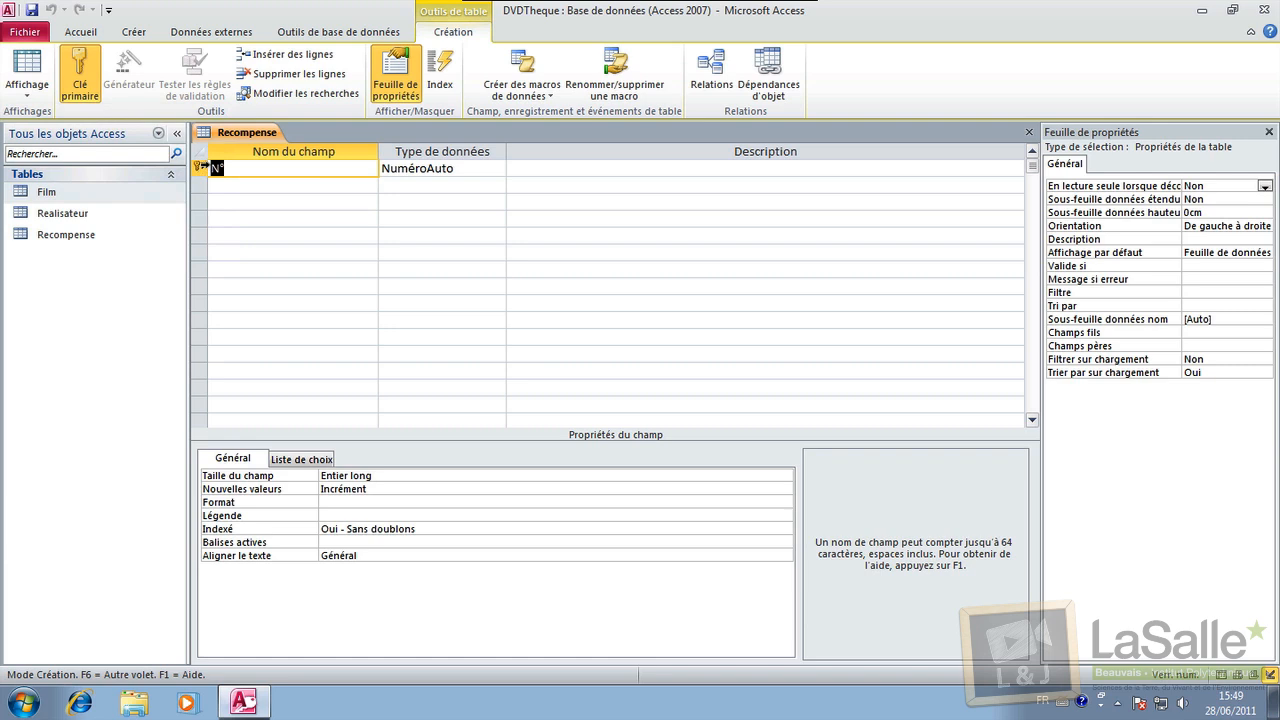
left_click(202, 166)
right_click(202, 166)
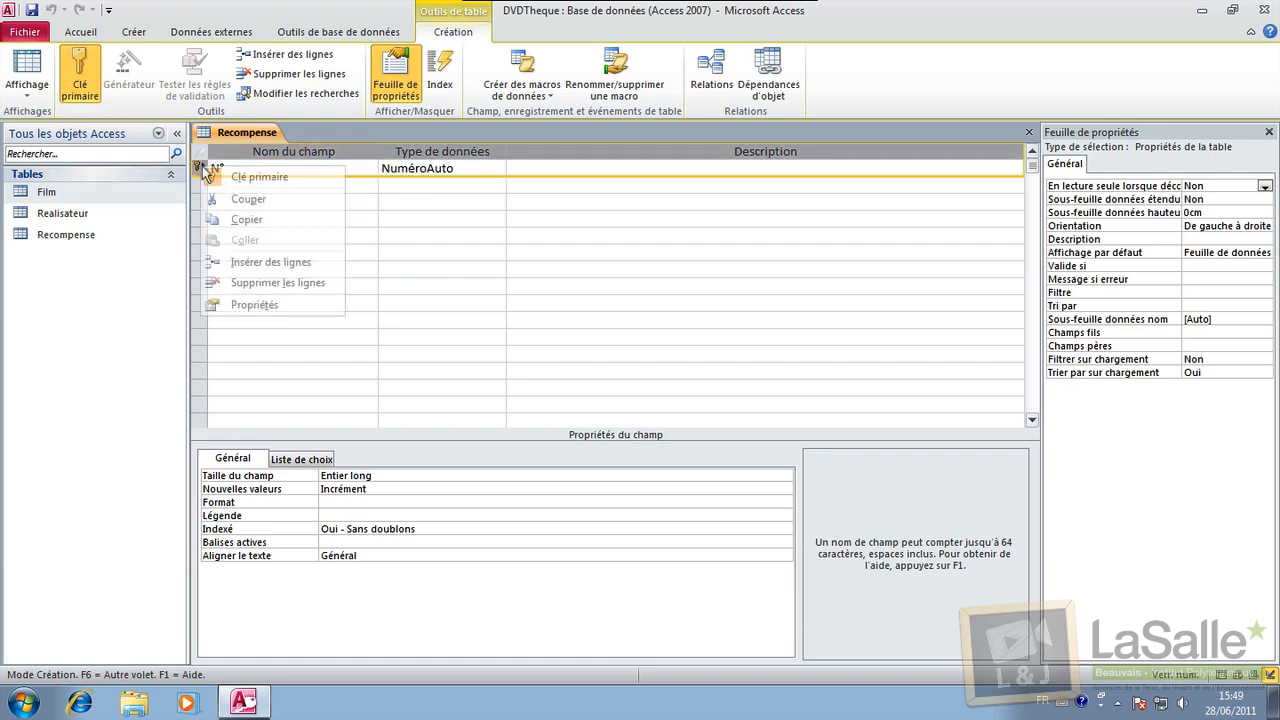
left_click(280, 283)
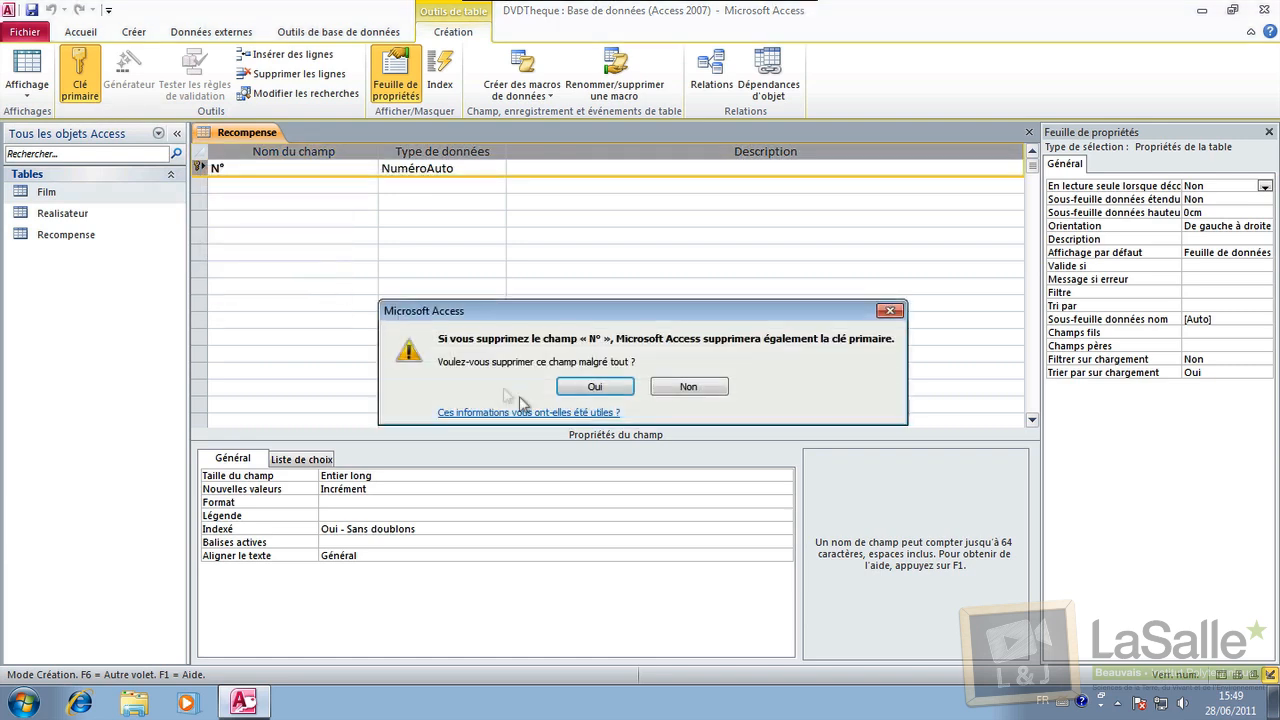
left_click(576, 388)
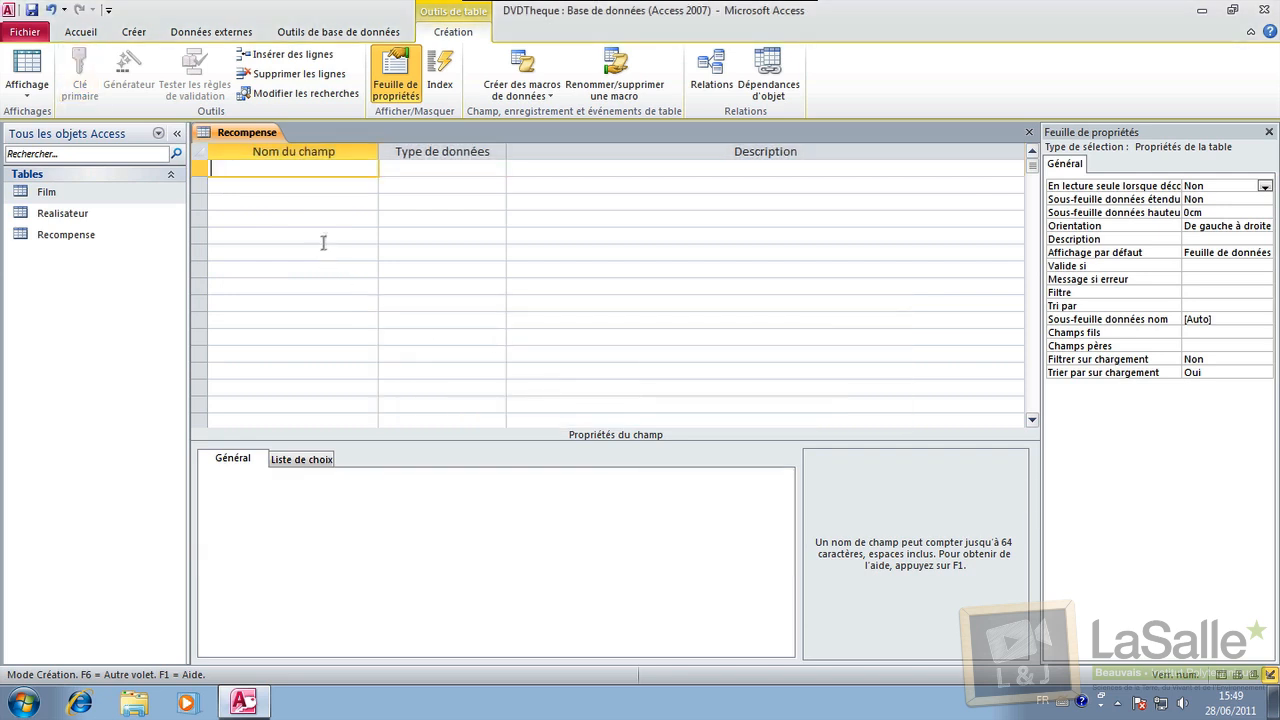
Step: Add a field named id_recompense with the data type NuméroAuto
type("id_recompense")
left_click(491, 167)
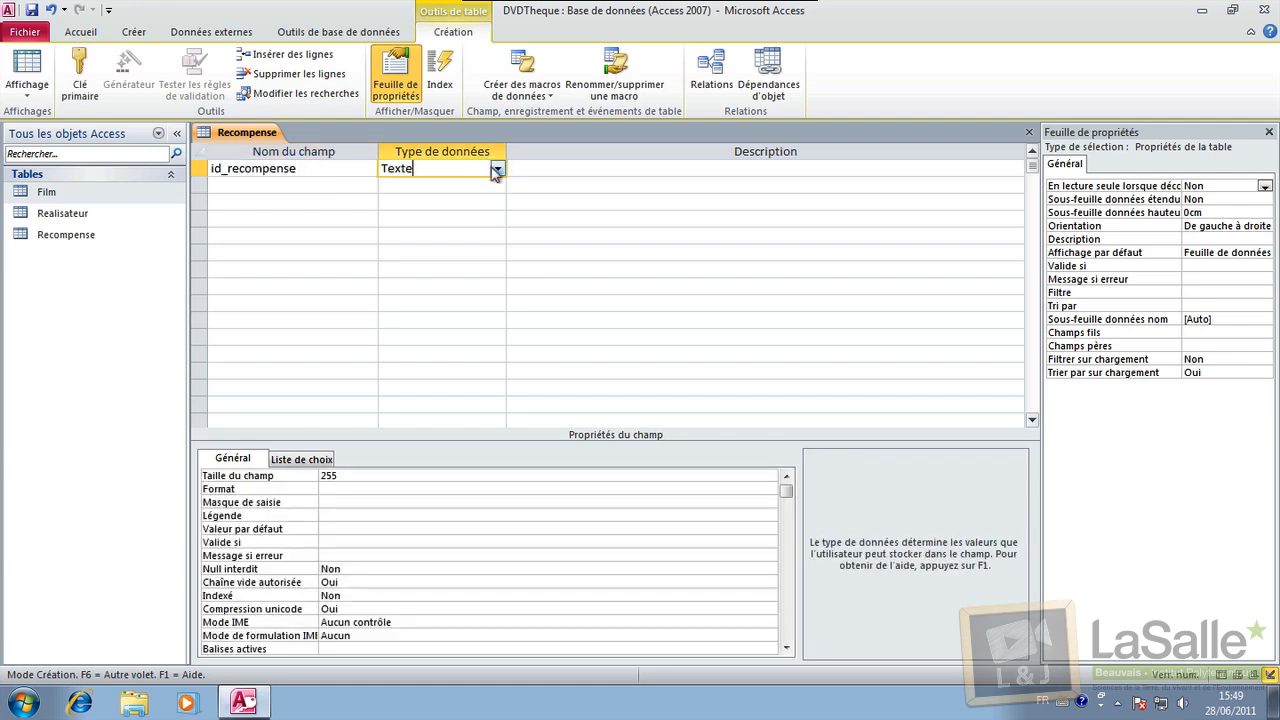
left_click(496, 168)
left_click(478, 270)
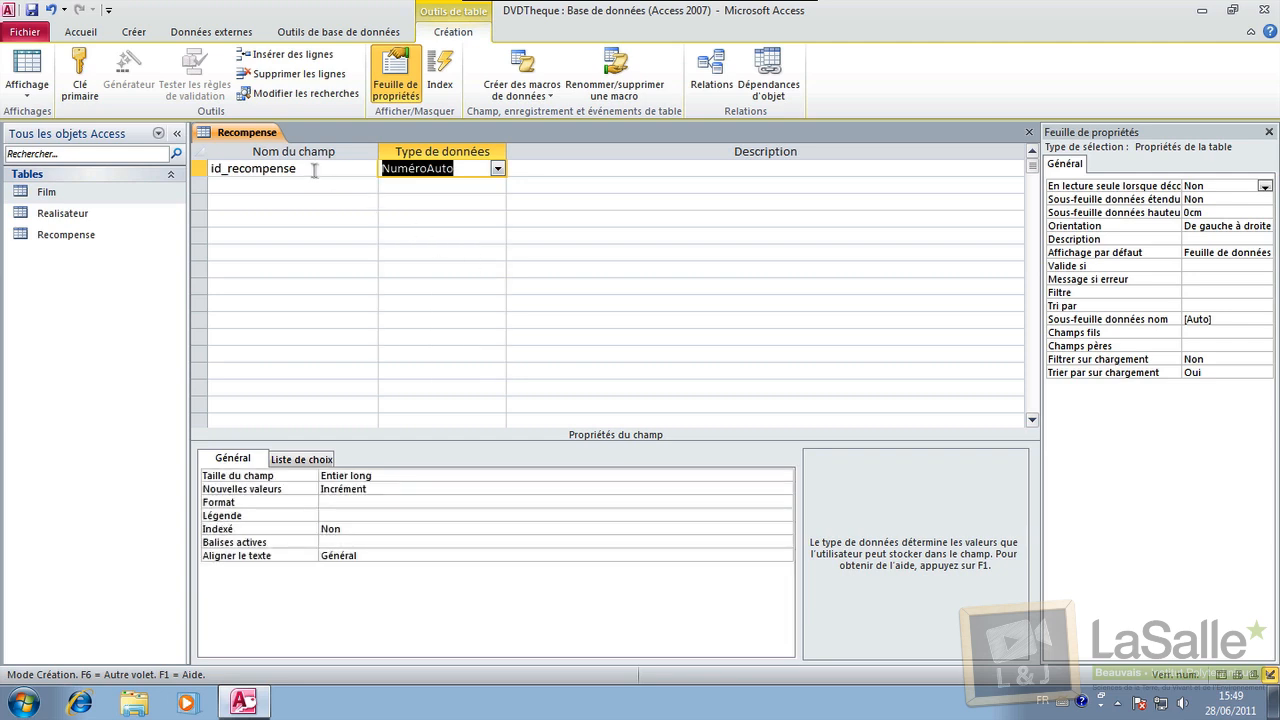
Step: Add a Texte field named nom_recompense below id_recompense and set its field size to 40
left_click(307, 184)
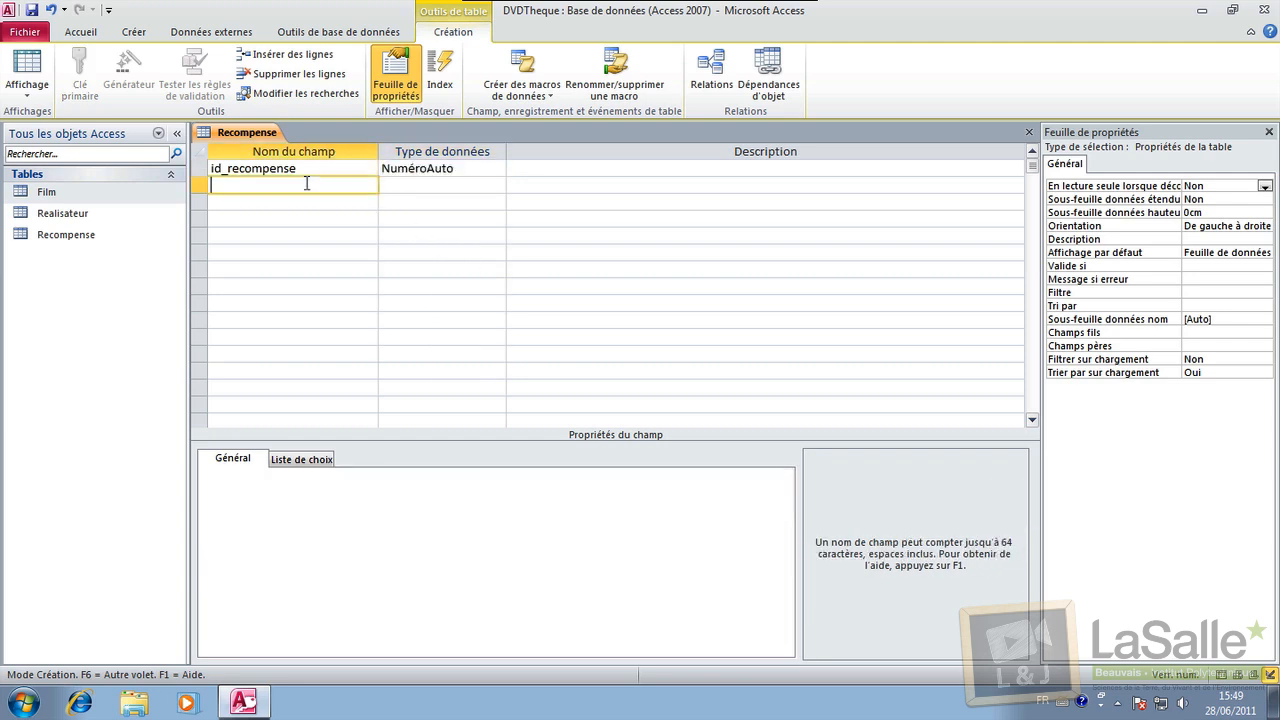
type("nom_recompense")
left_click(410, 185)
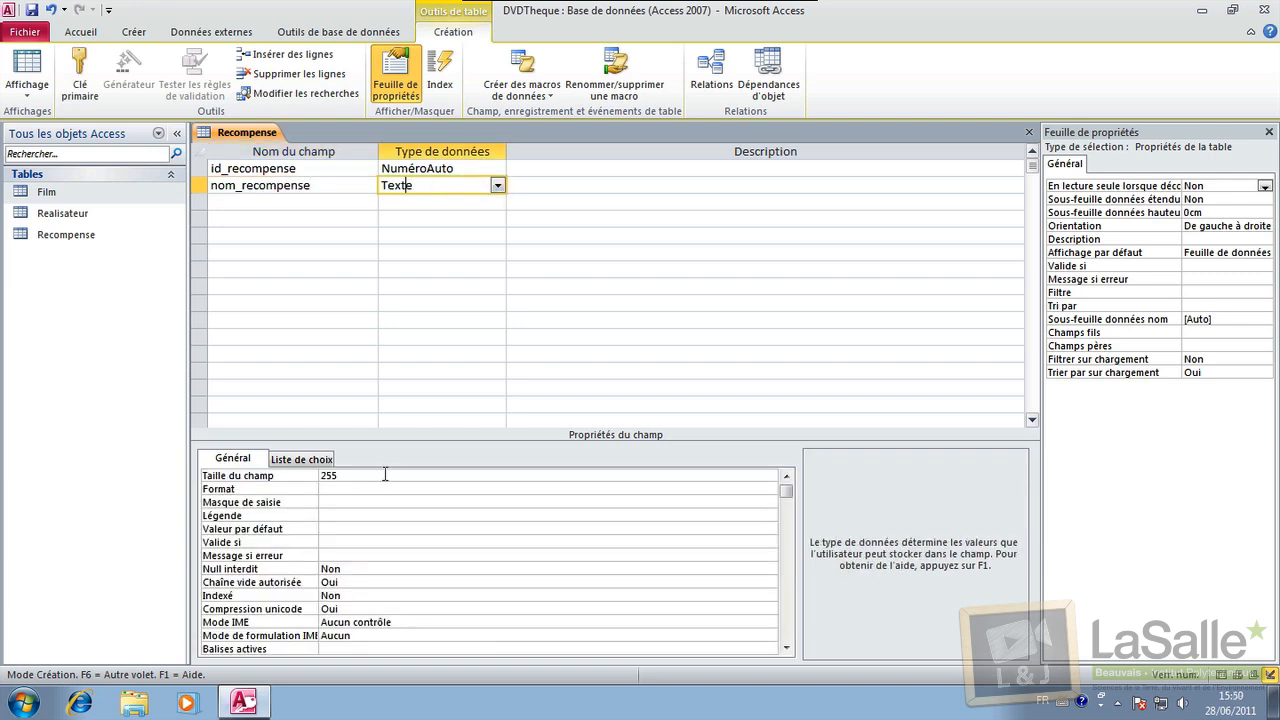
key("F6")
type("40")
key("Return")
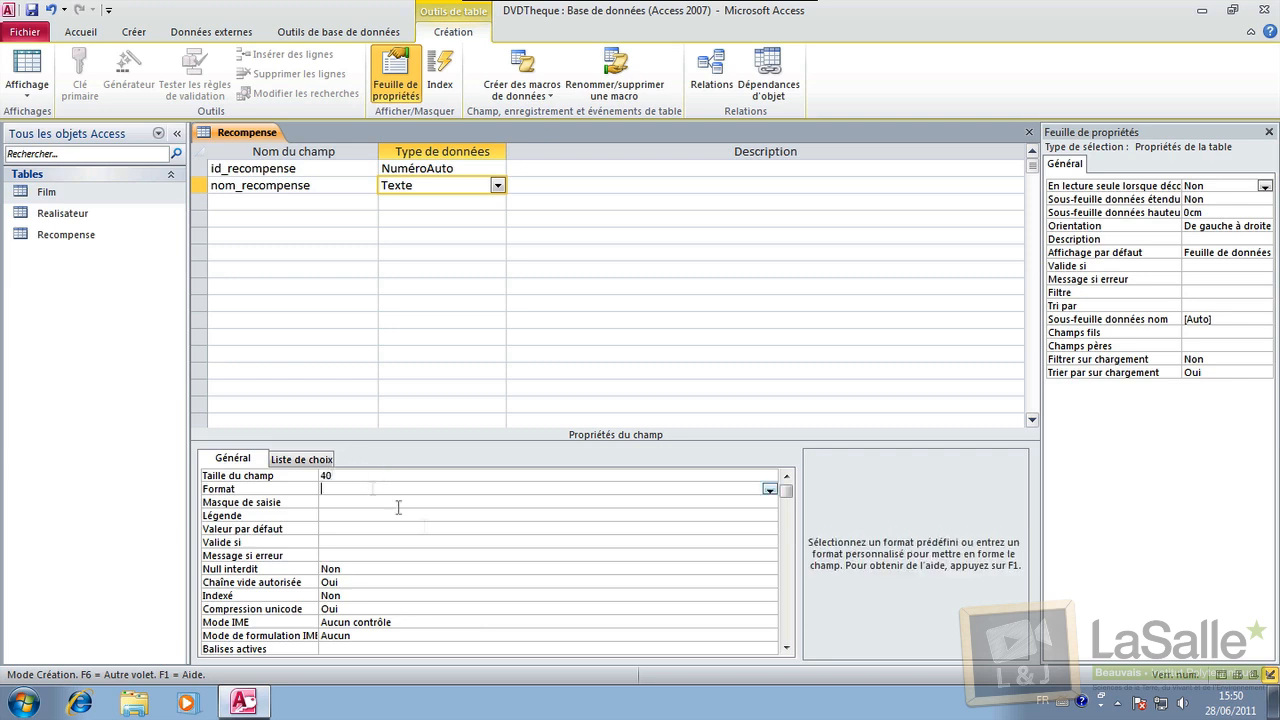
Step: For nom_recompense, set Null interdit to Oui and Chaîne vide autorisée to Non
left_click(605, 569)
left_click(769, 569)
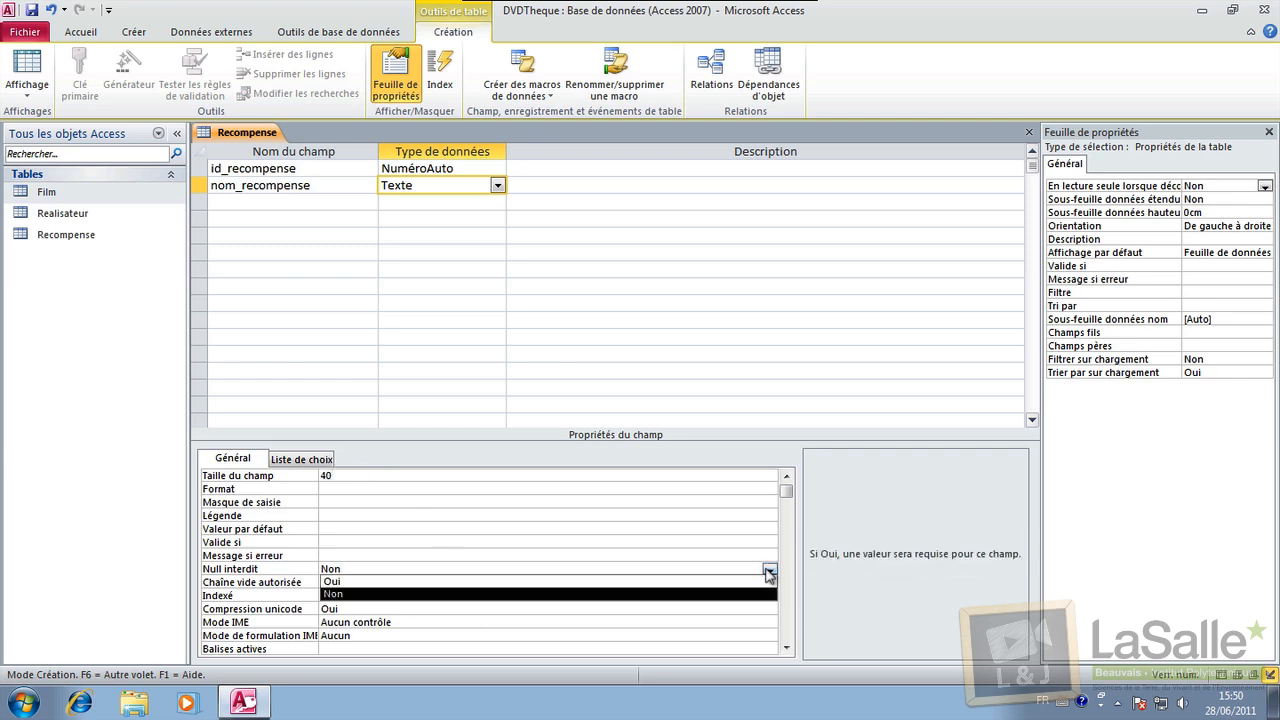
left_click(765, 582)
left_click(769, 582)
left_click(769, 608)
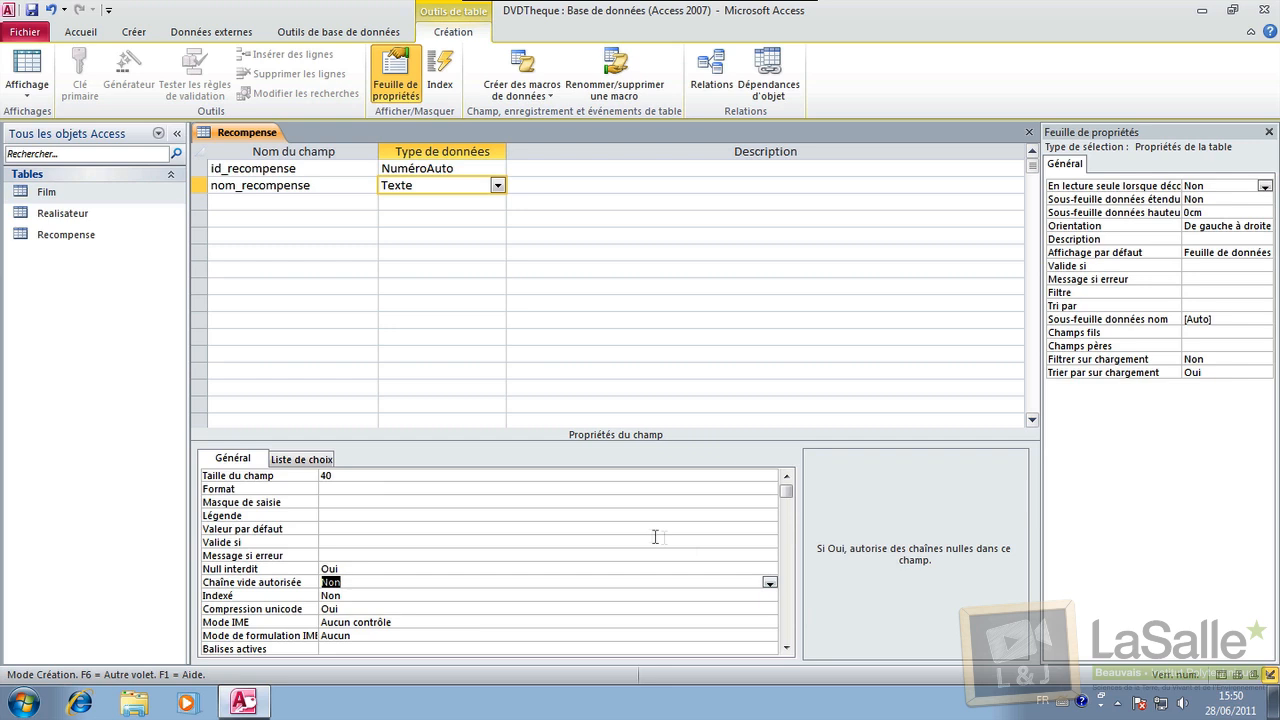
left_click(655, 532)
left_click(285, 169)
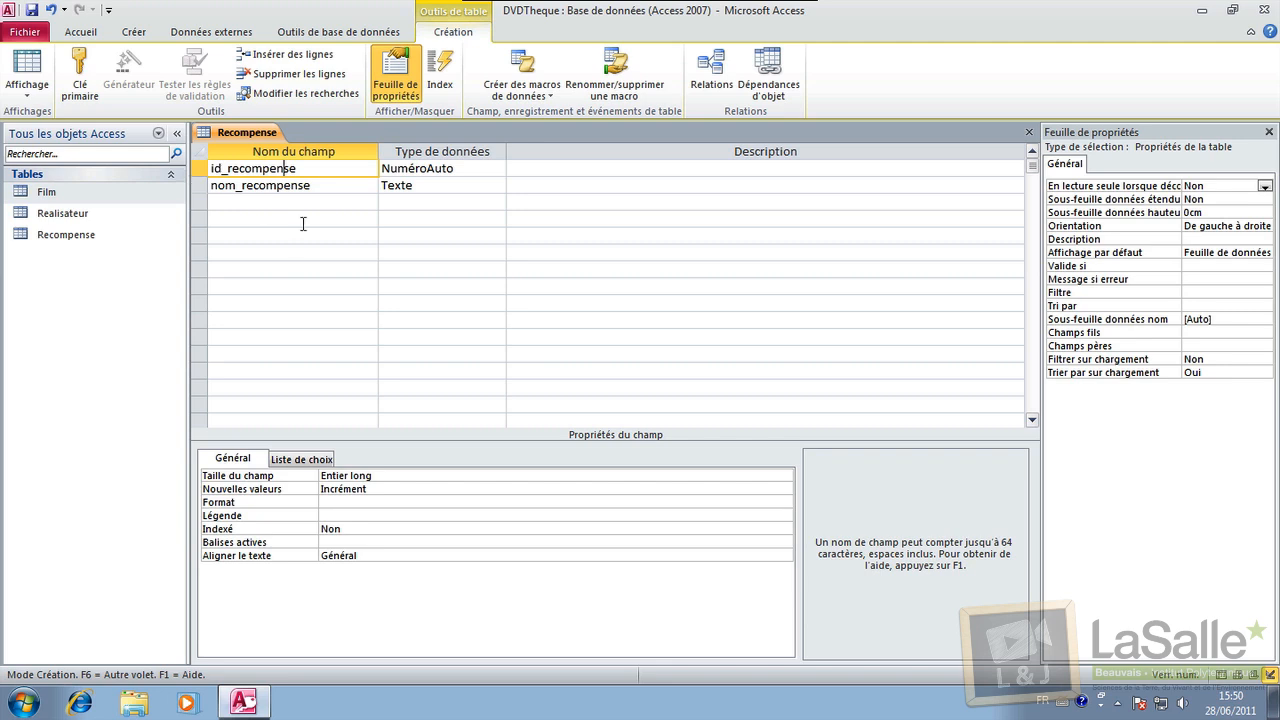
left_click(199, 202)
left_click(204, 215)
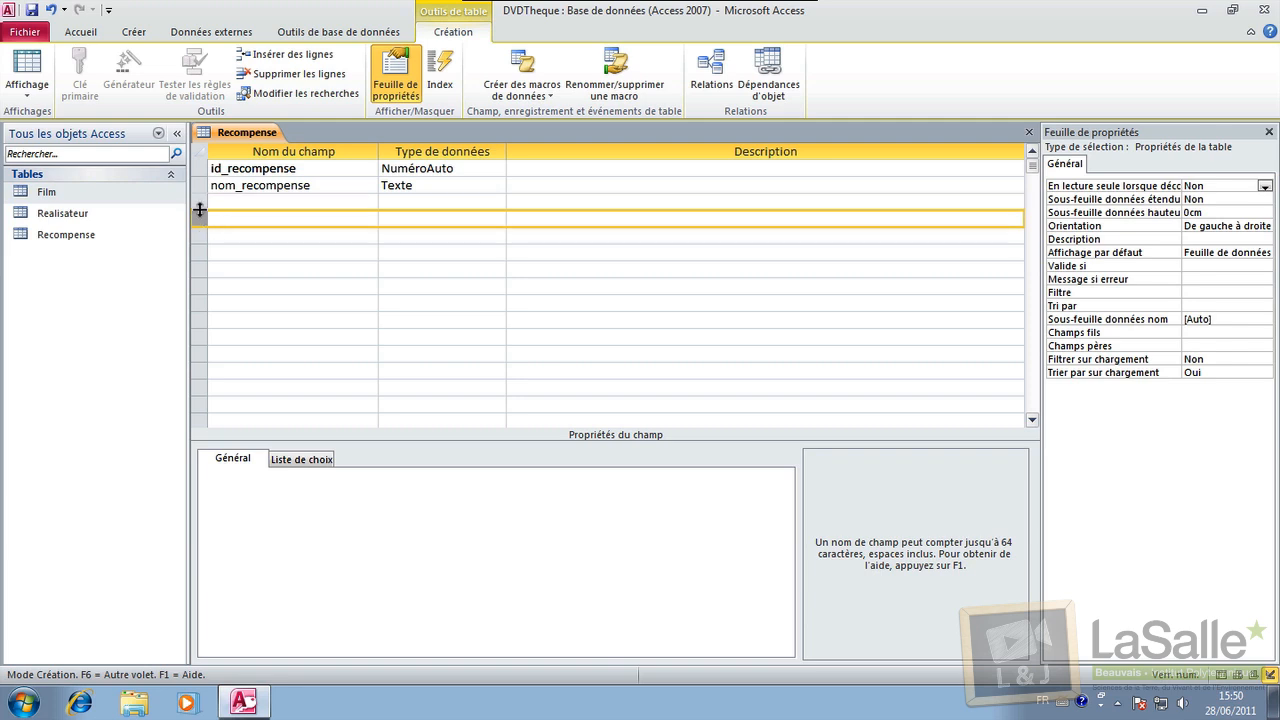
left_click_drag(199, 202, 199, 295)
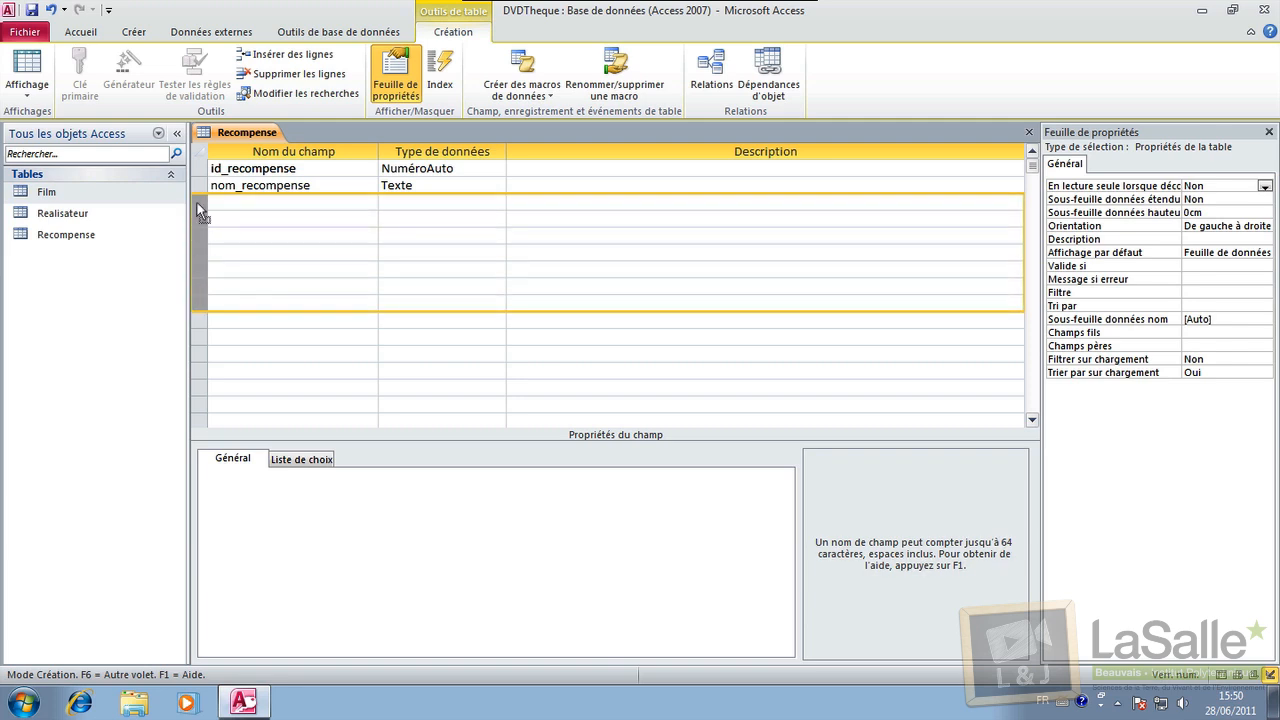
Step: Add a Texte field named fuax_champ below nom_recompense
left_click(241, 200)
type("fua")
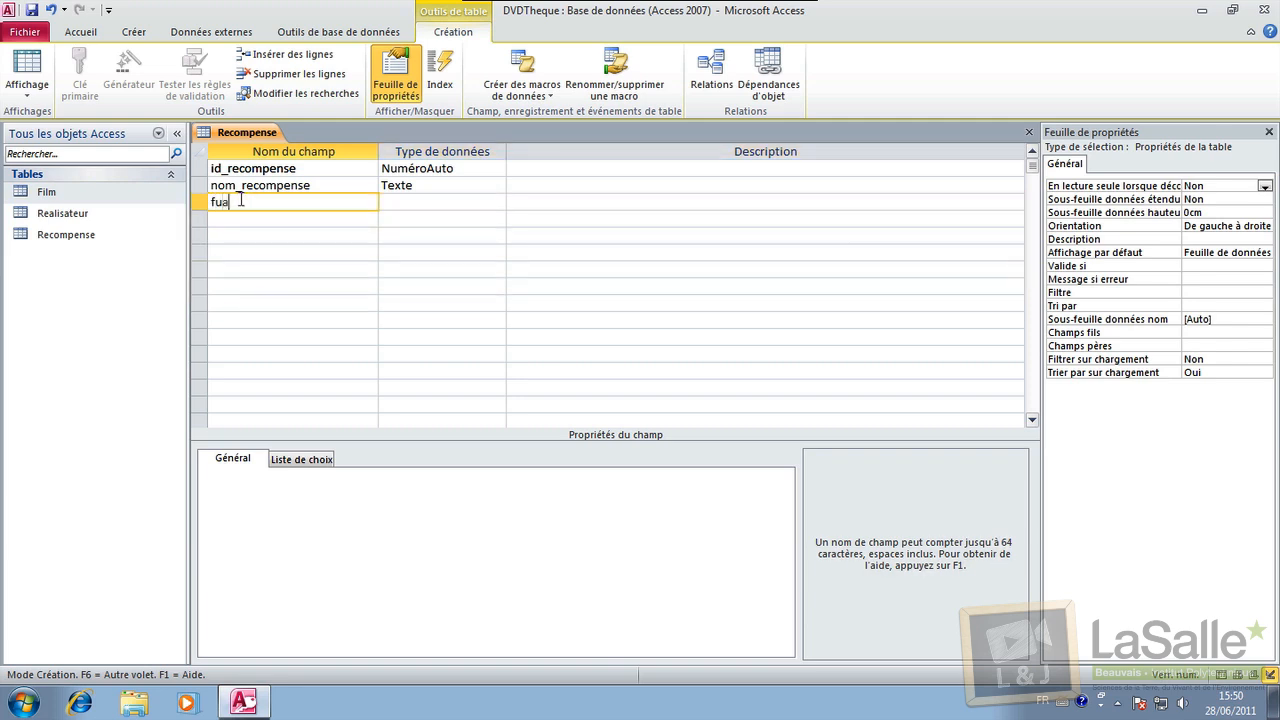
type("x_champ")
left_click(284, 303)
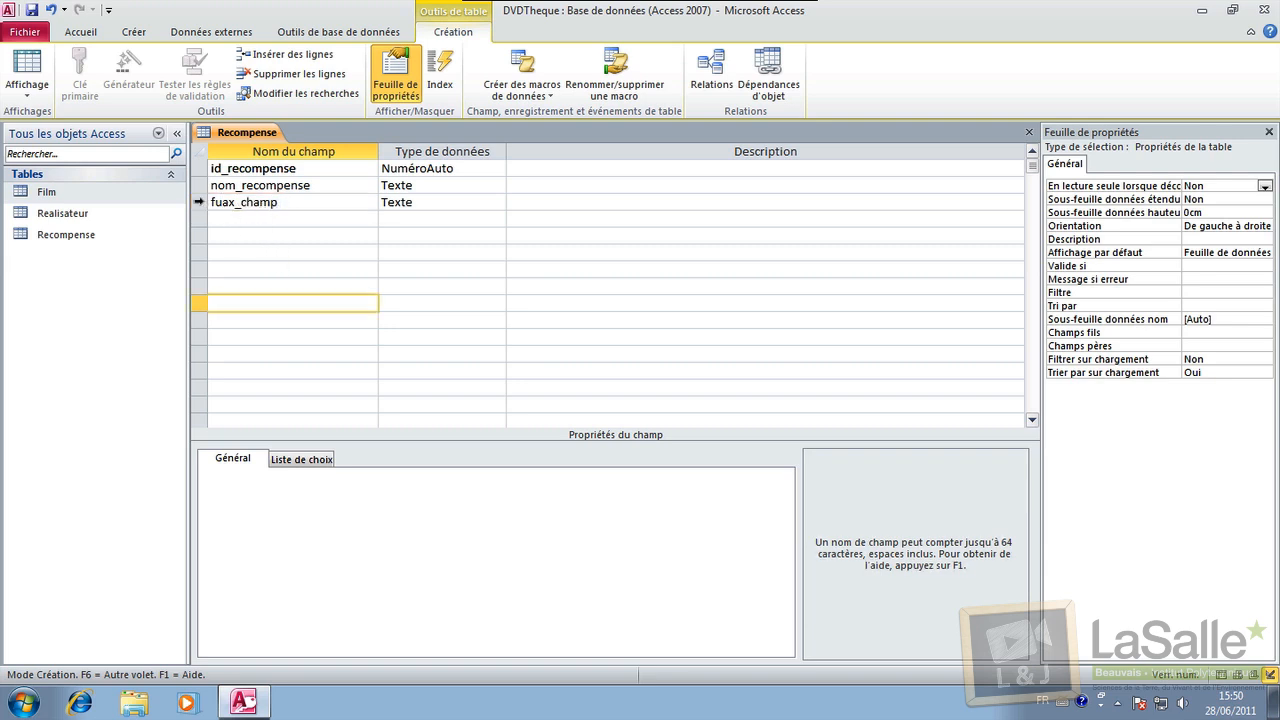
Step: Delete the fuax_champ row from the Recompense table design
left_click(199, 202)
right_click(199, 202)
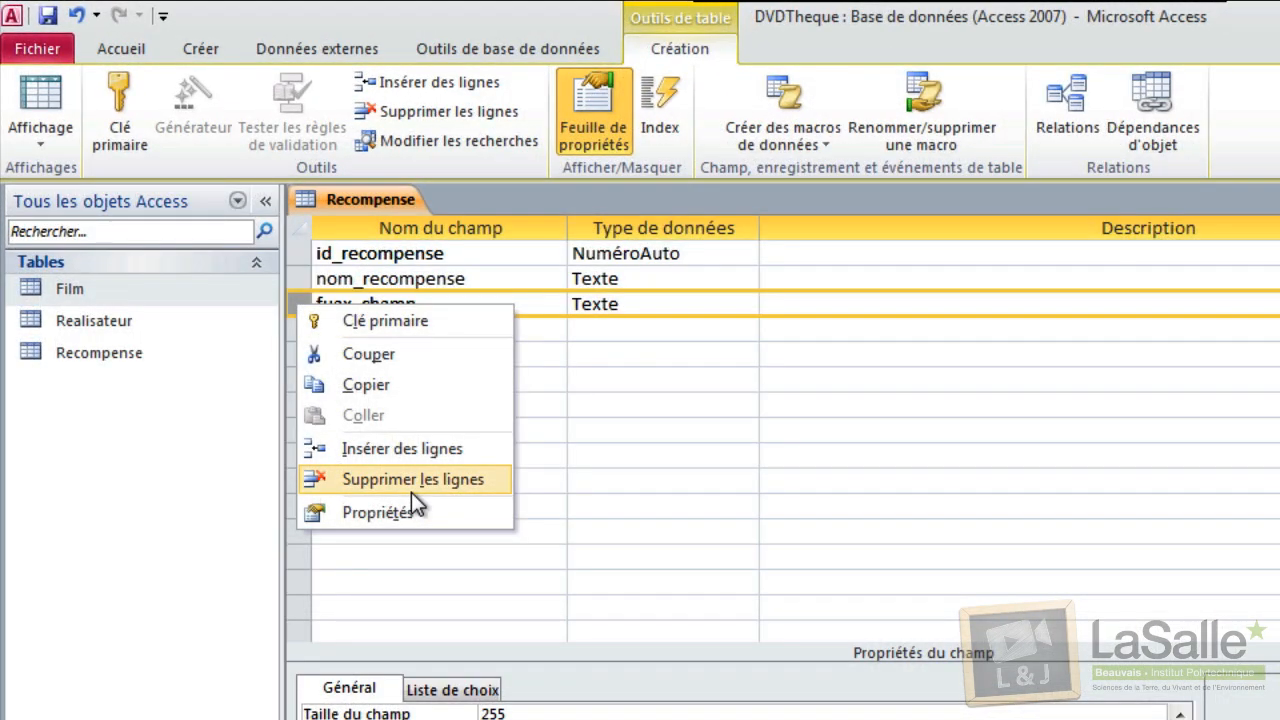
left_click(411, 490)
left_click(686, 546)
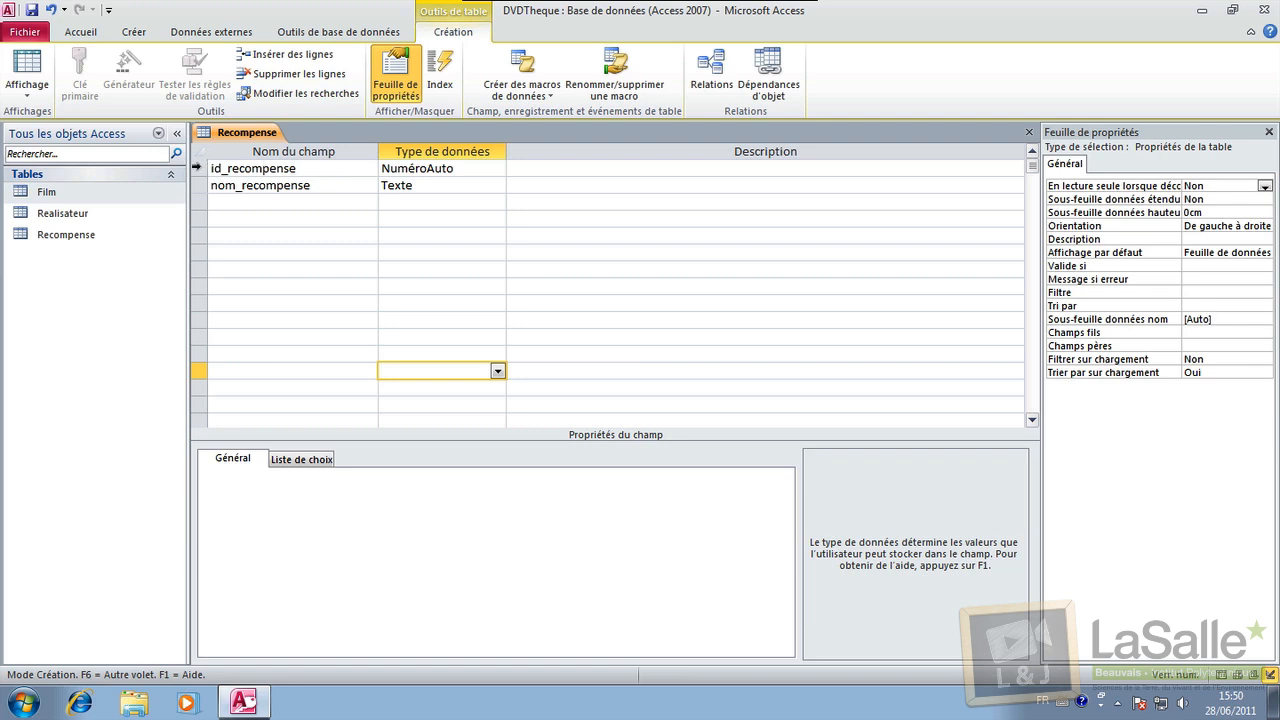
Step: Set the id_recompense field as the primary key of the Recompense table
left_click(197, 168)
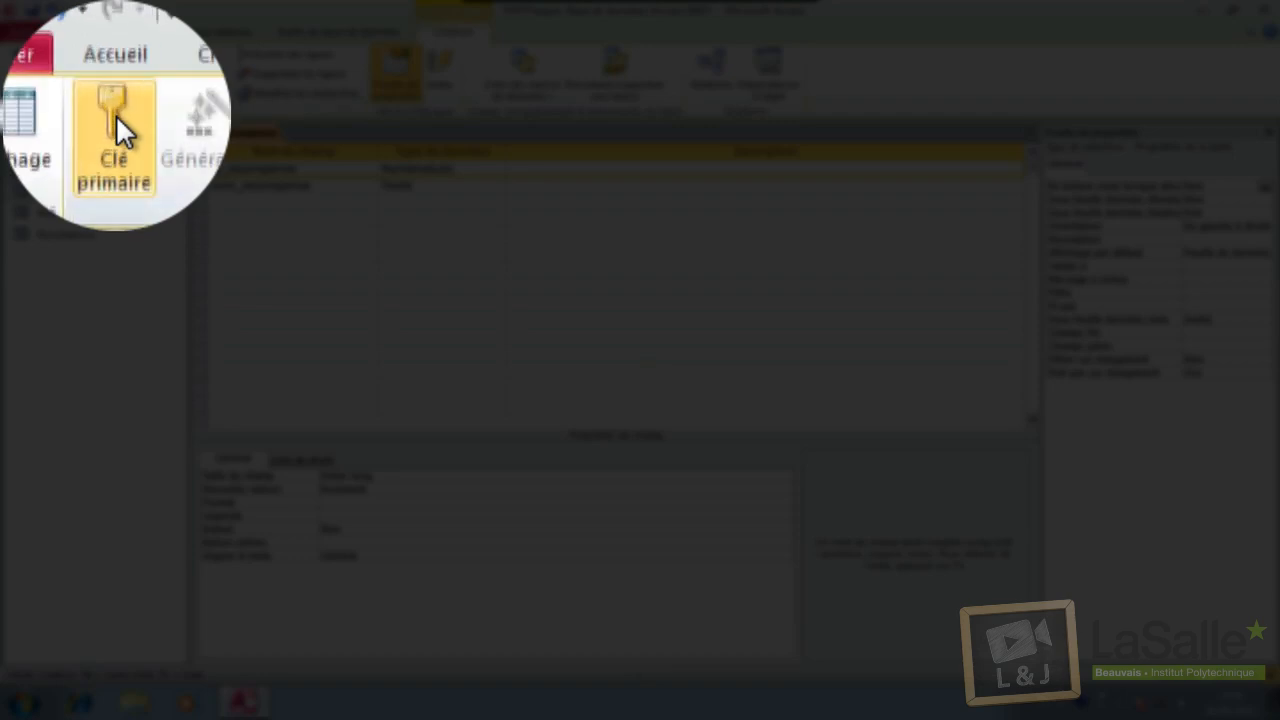
left_click(116, 115)
left_click(287, 213)
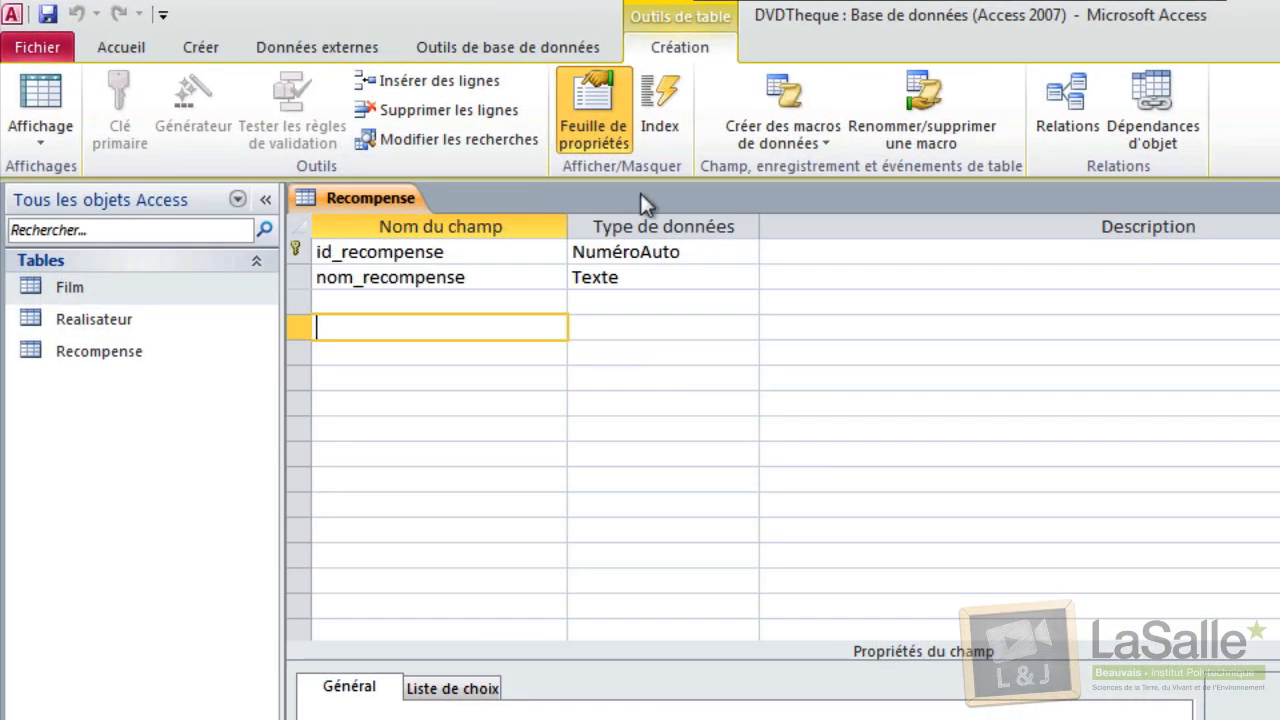
Step: Check the index list of the Recompense table, then close the list and the table
left_click(440, 78)
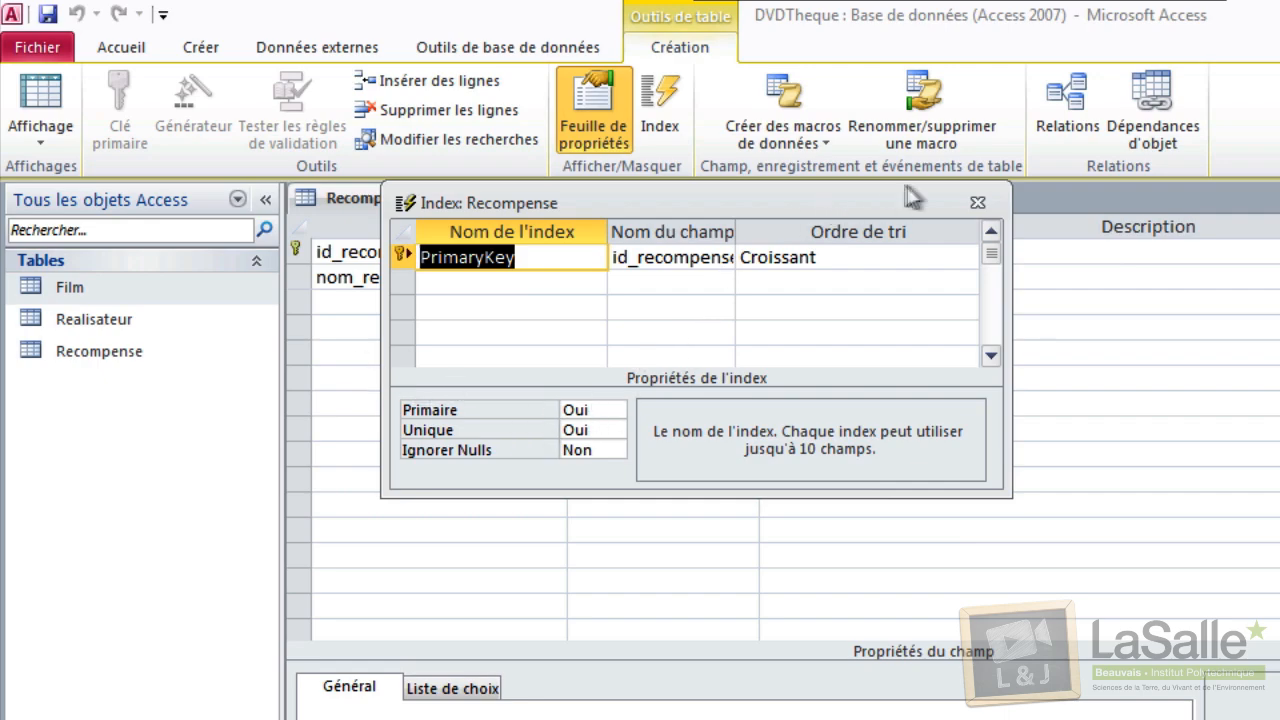
left_click(978, 202)
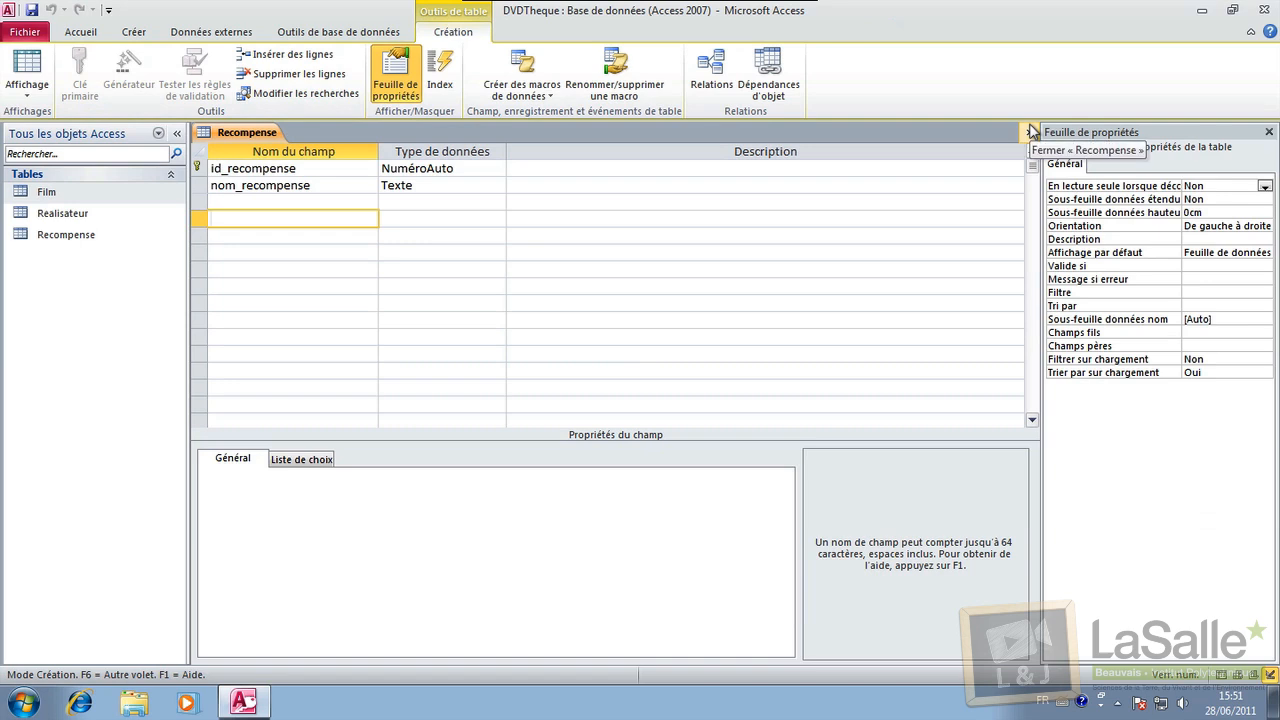
left_click(1032, 131)
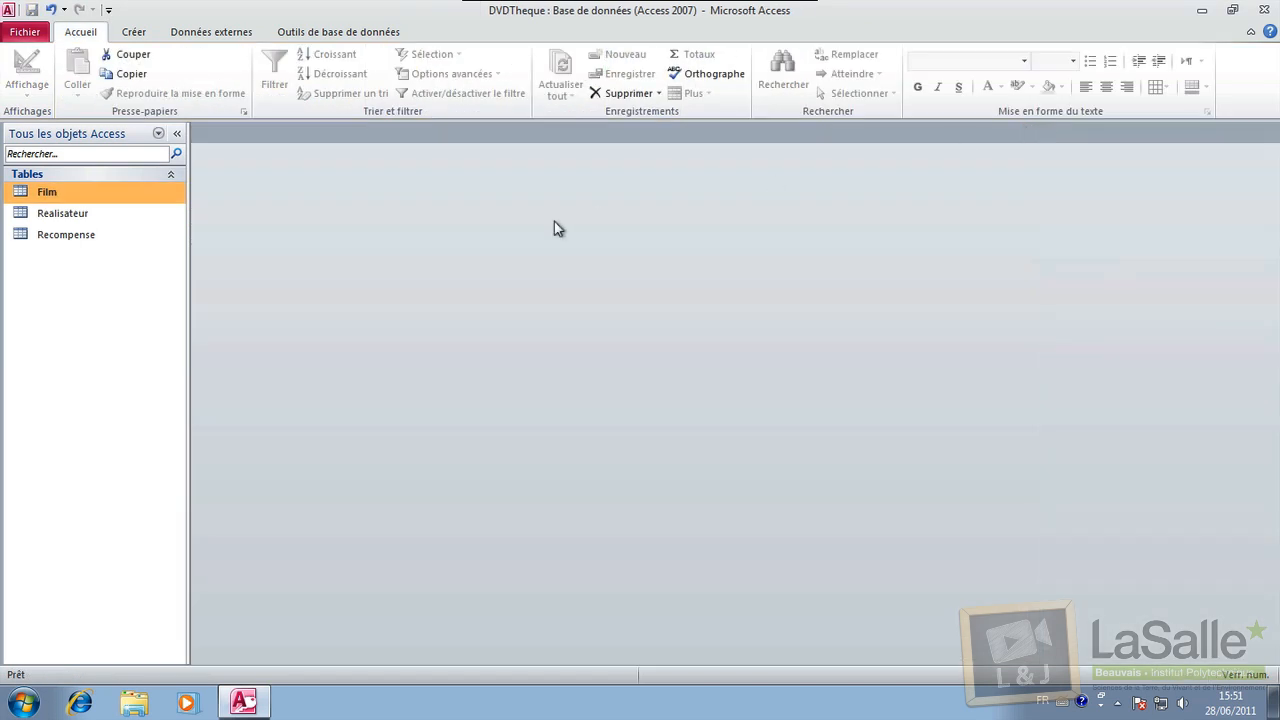
Step: Create another new table, switch it to design view and save it as film_prime
left_click(123, 35)
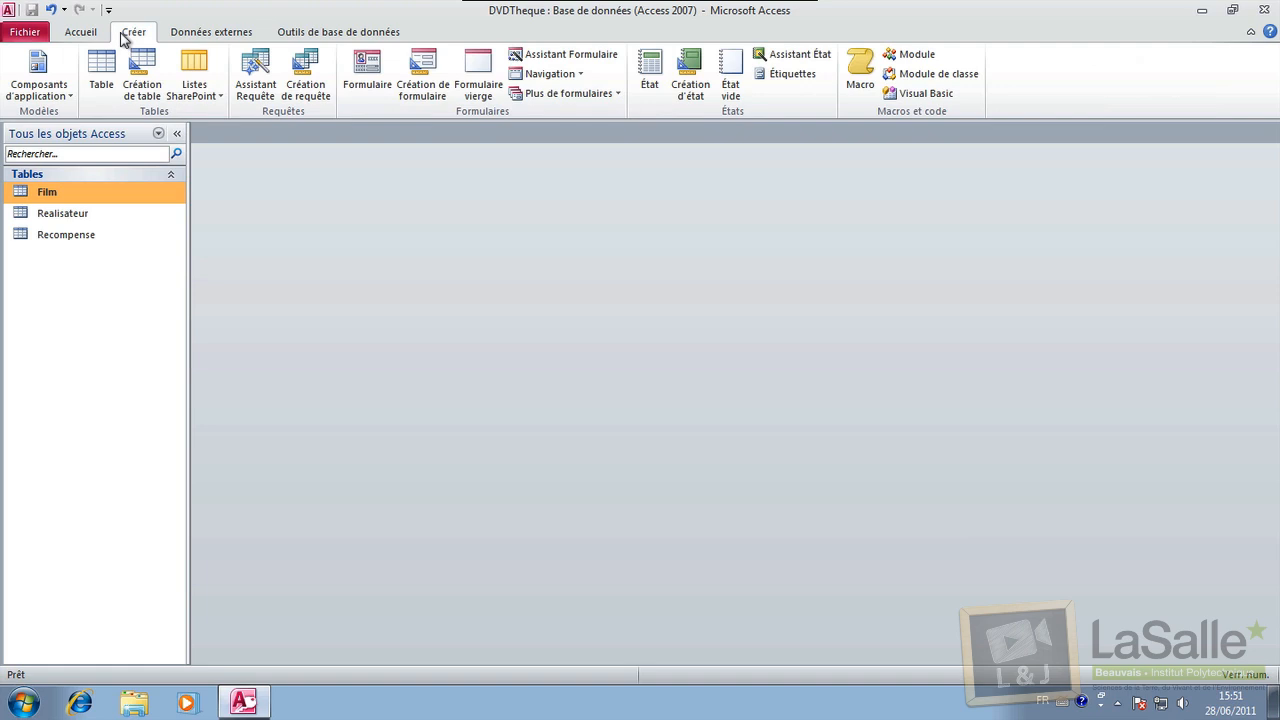
left_click(101, 72)
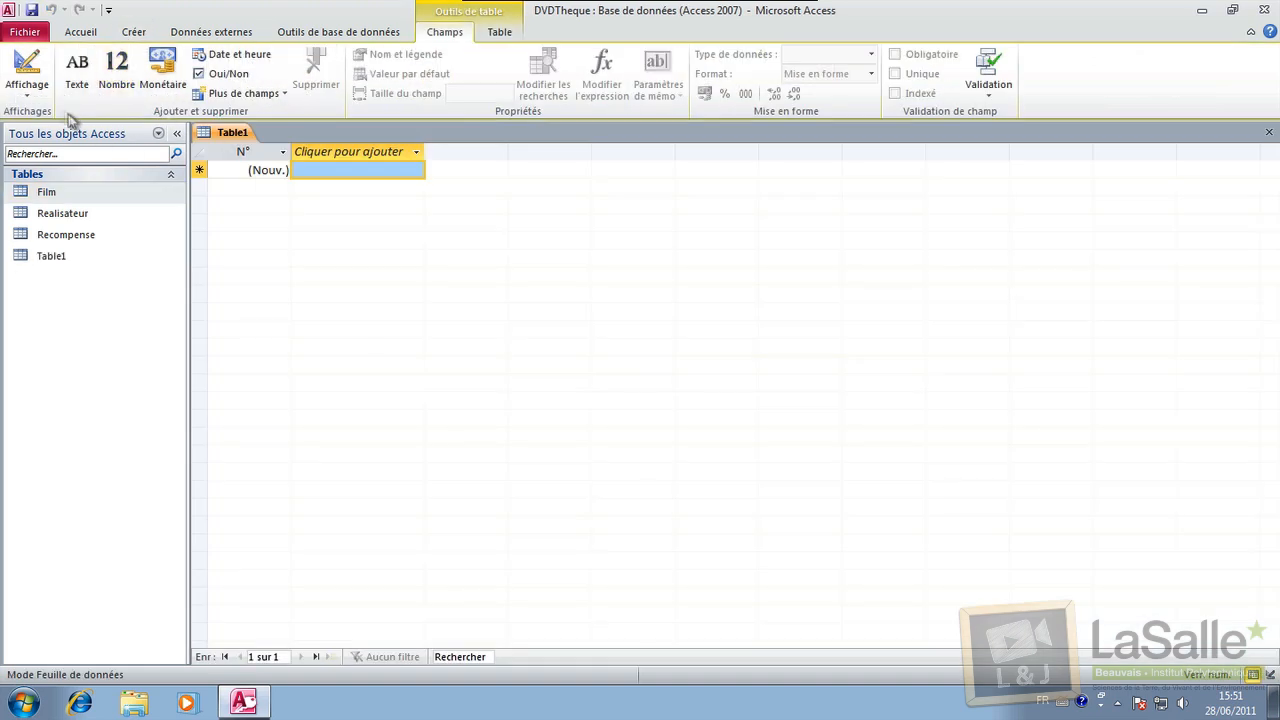
left_click(27, 90)
left_click(60, 162)
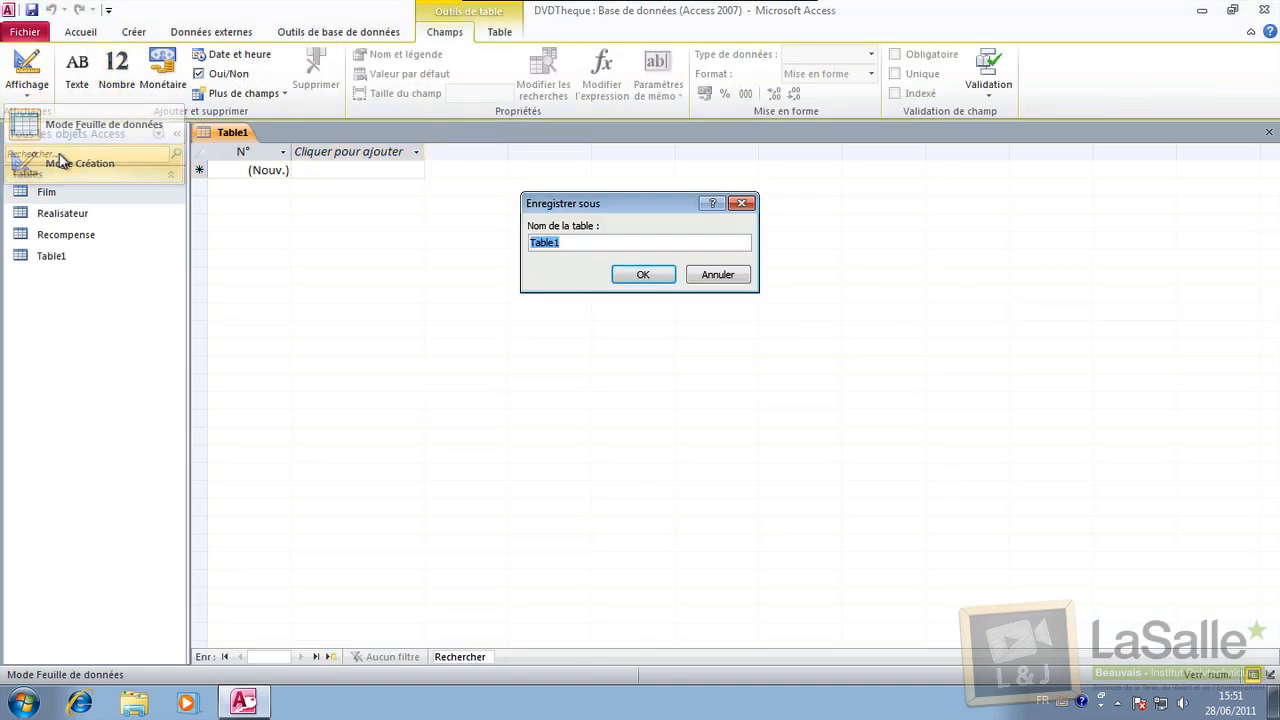
type("film")
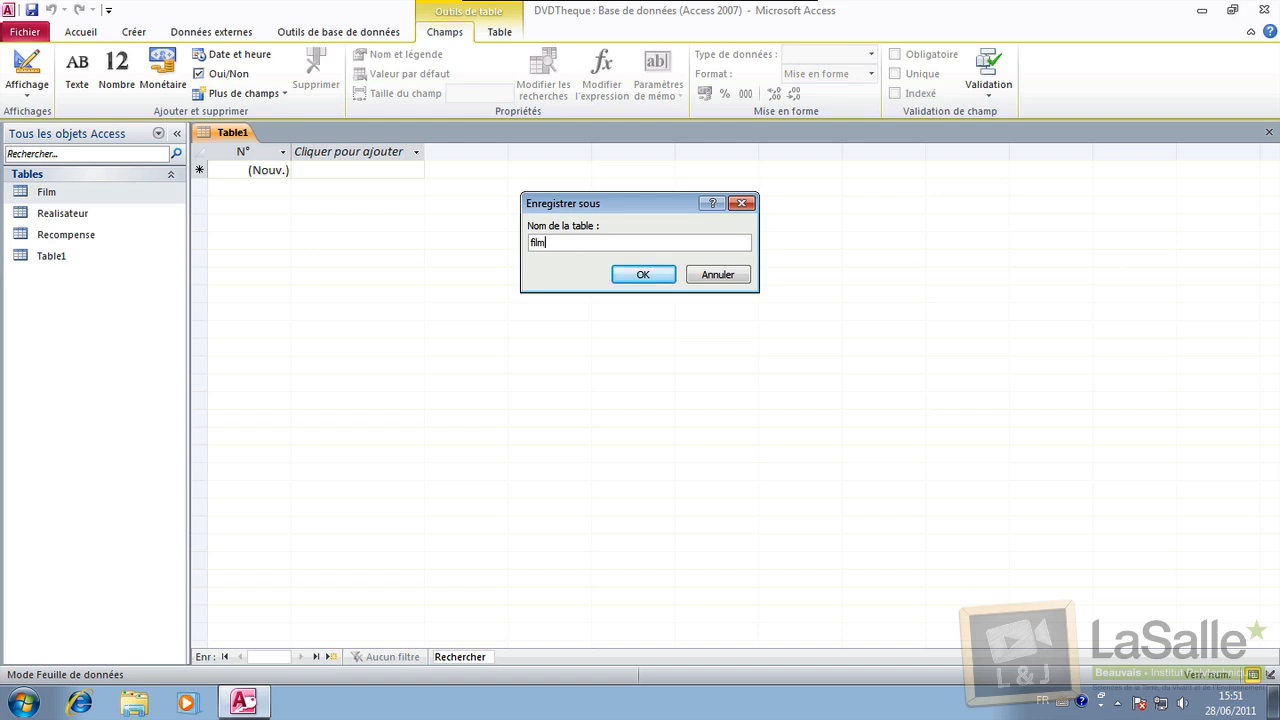
type("_prime")
left_click(645, 275)
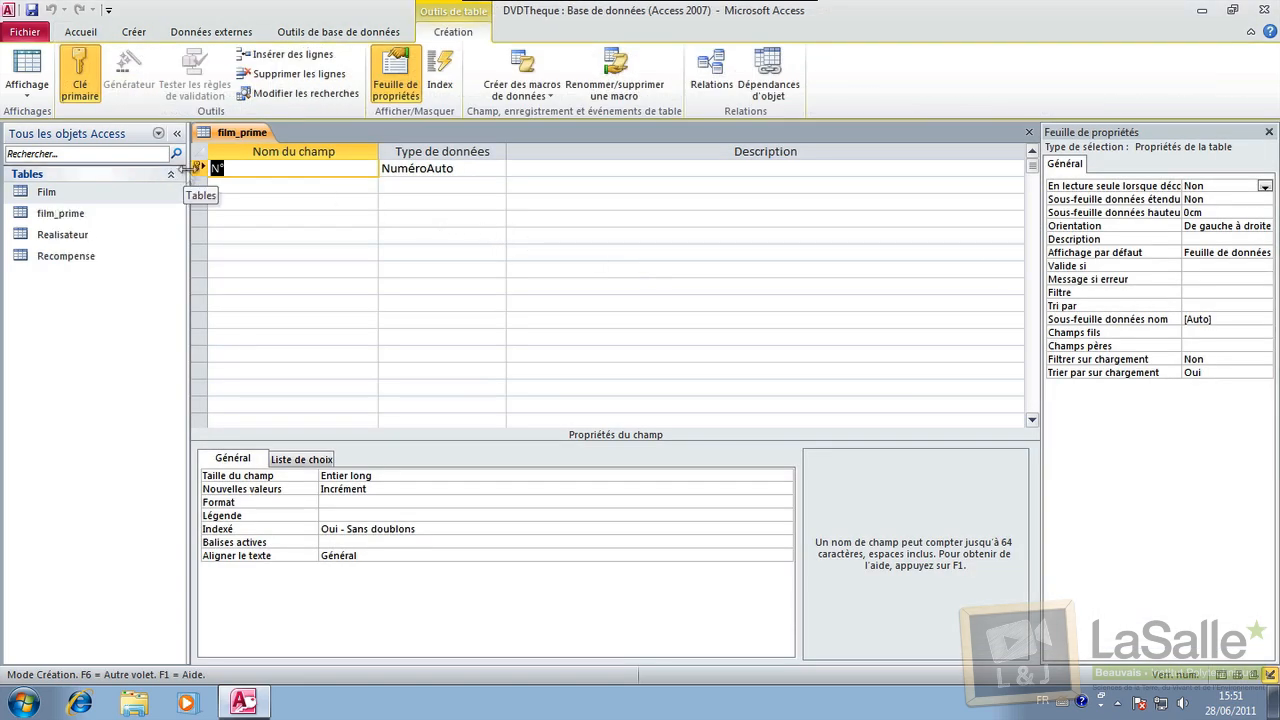
Step: Delete the default N° field from the film_prime table design, including its primary key
left_click(197, 168)
right_click(197, 168)
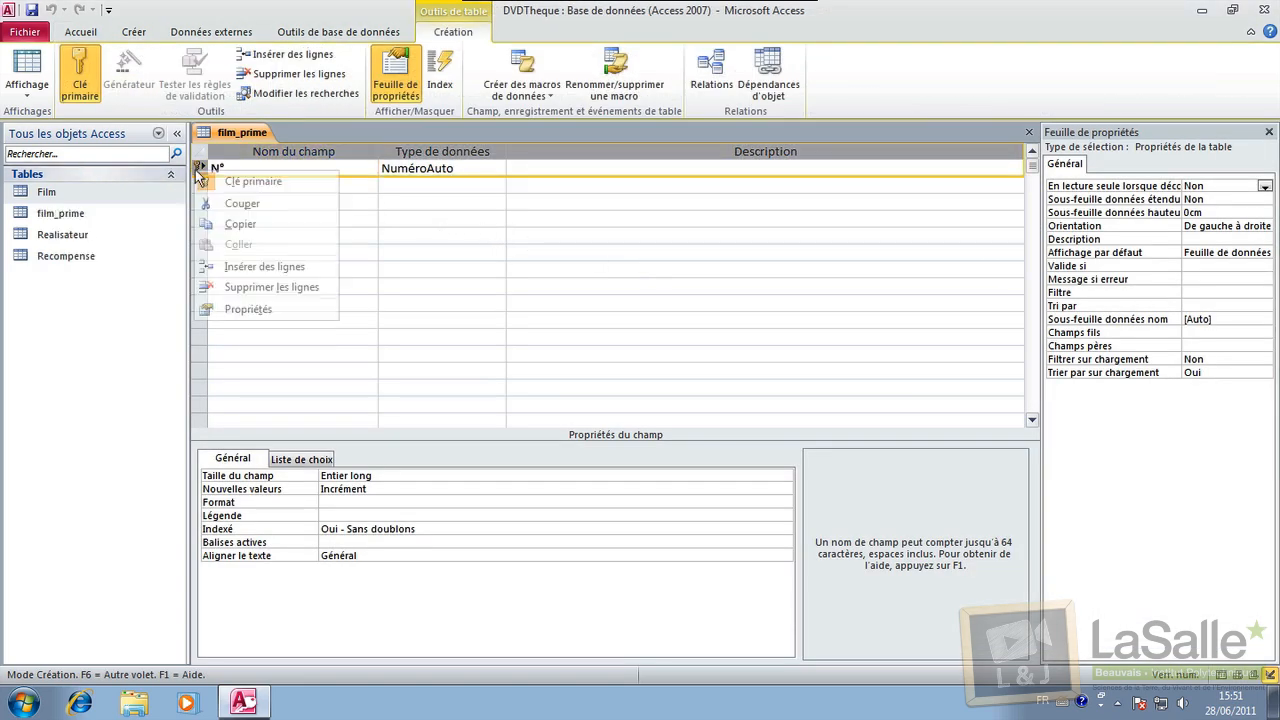
left_click(276, 291)
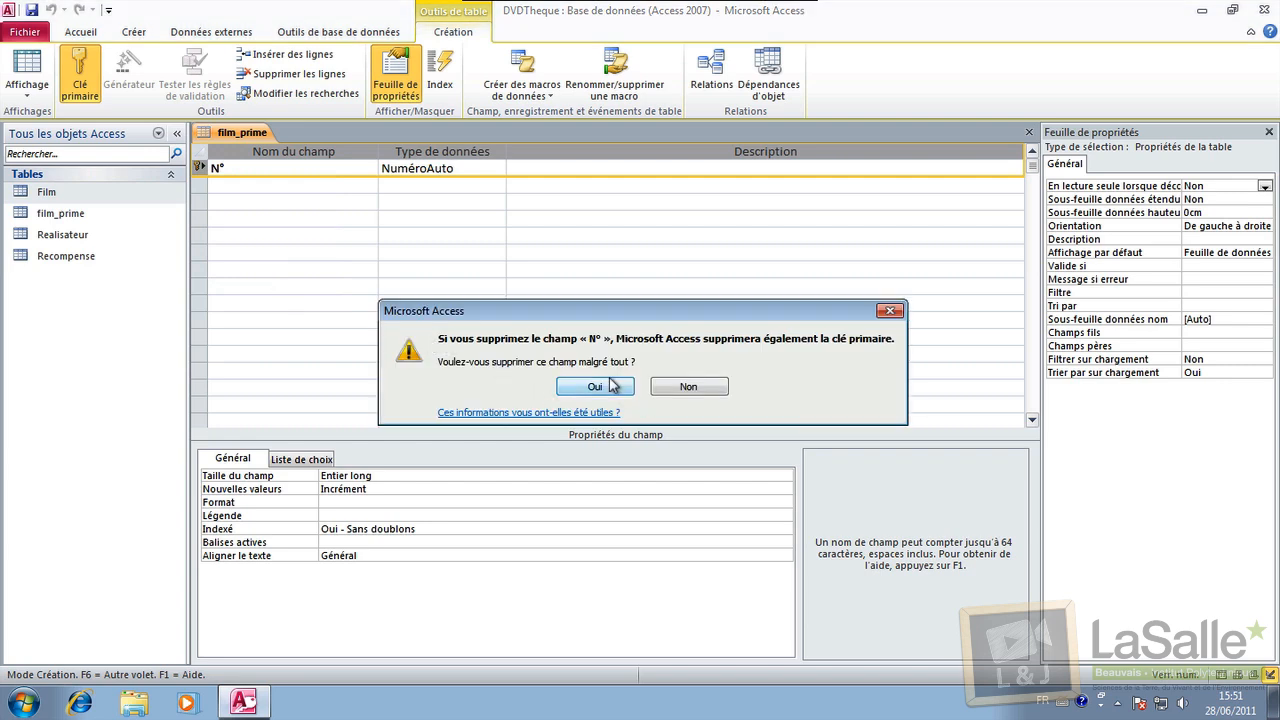
left_click(594, 386)
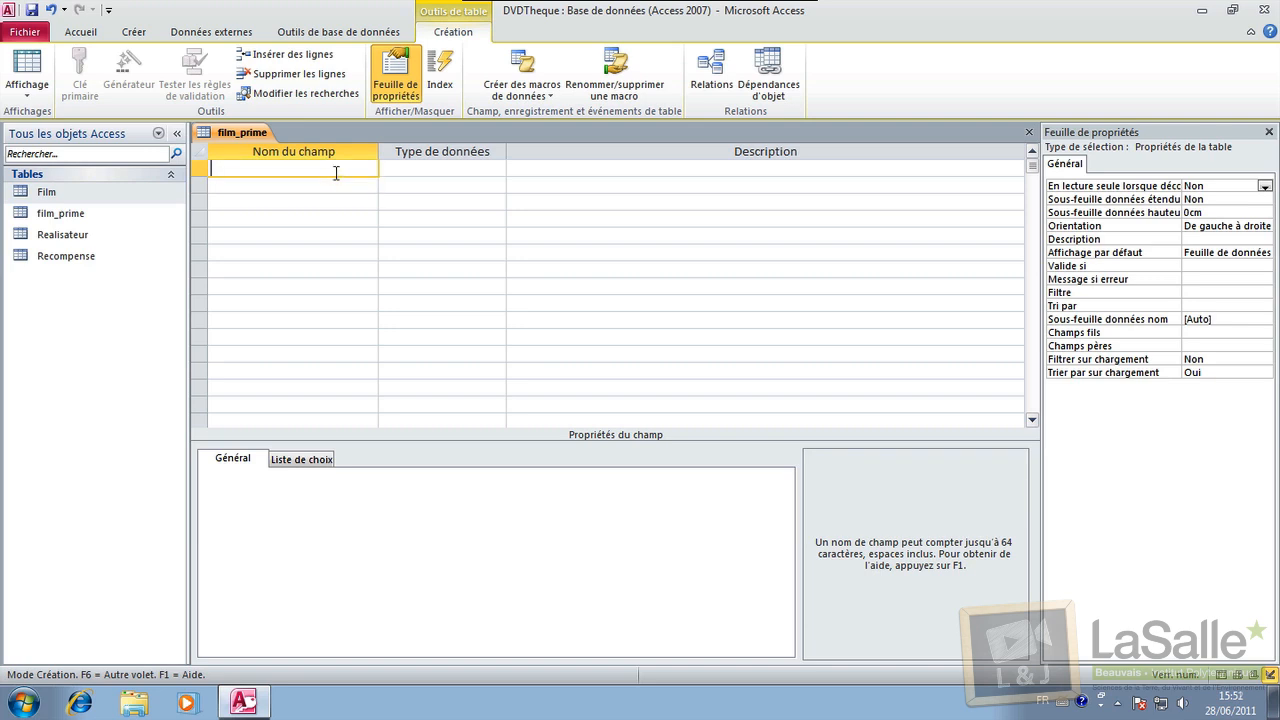
Step: Add a first field named ref_film with the Numérique data type to film_prime
left_click(344, 198)
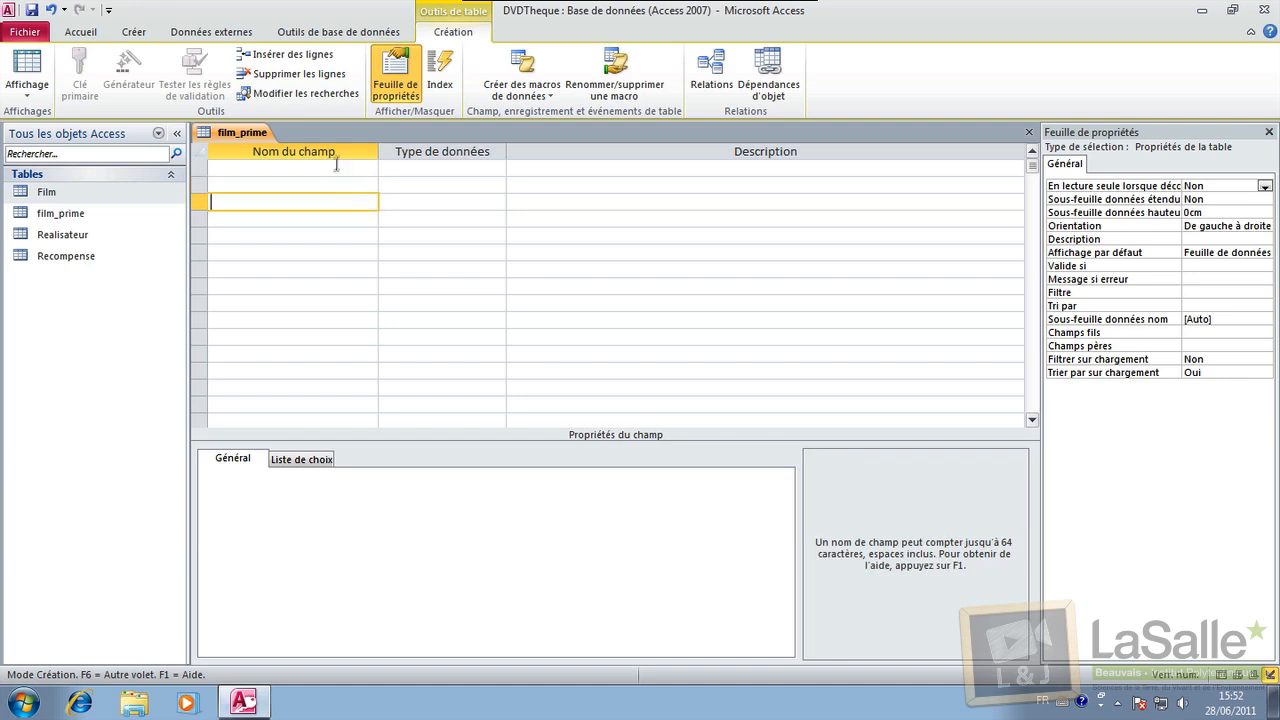
left_click(336, 169)
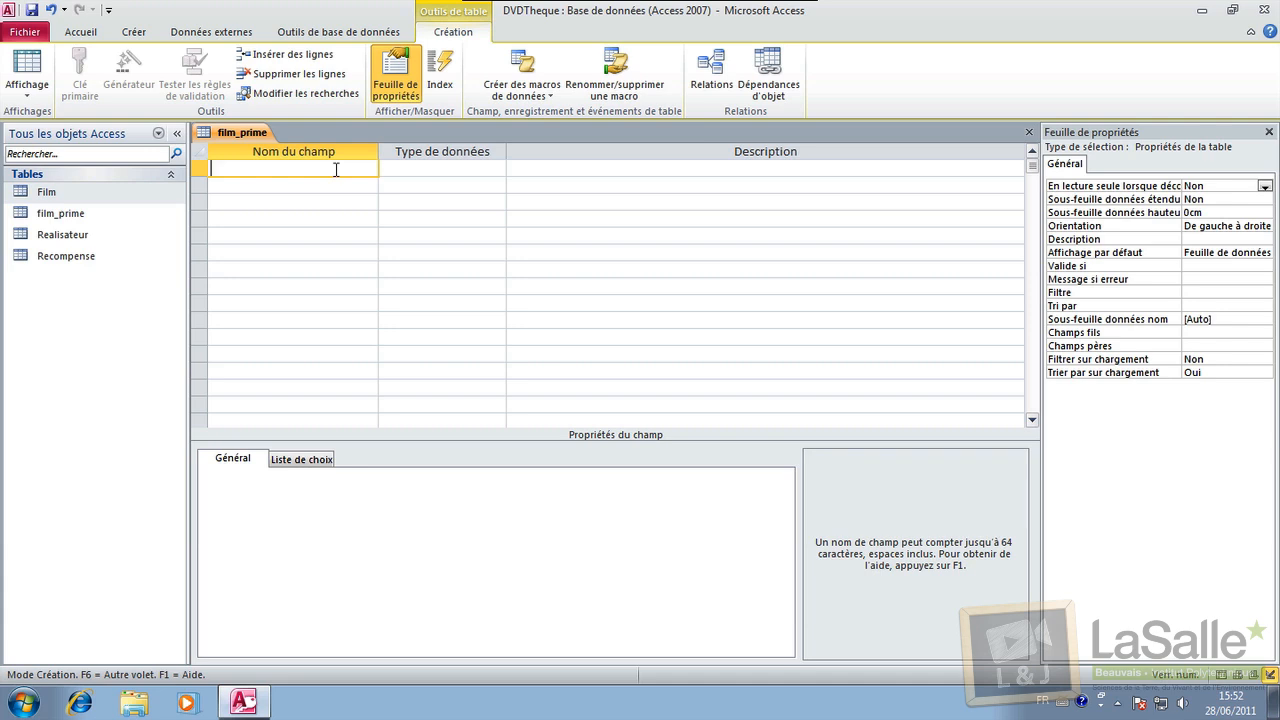
type("ref_film")
key("Tab")
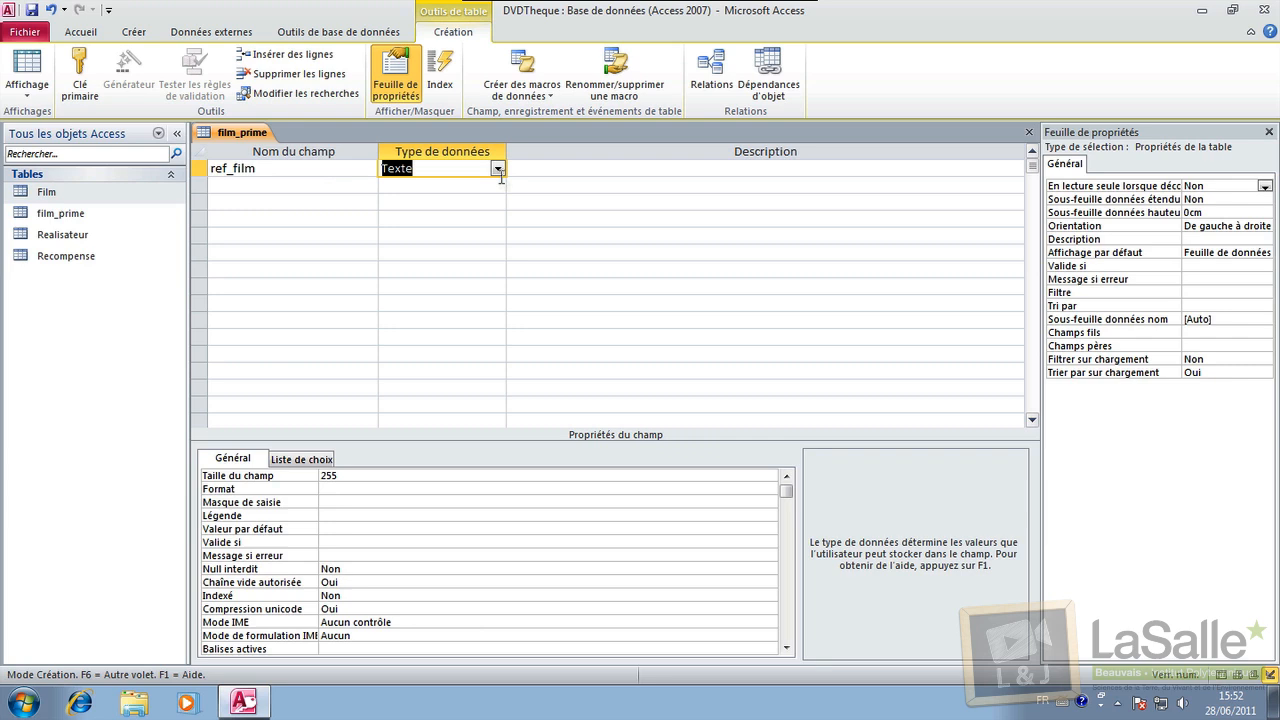
left_click(497, 170)
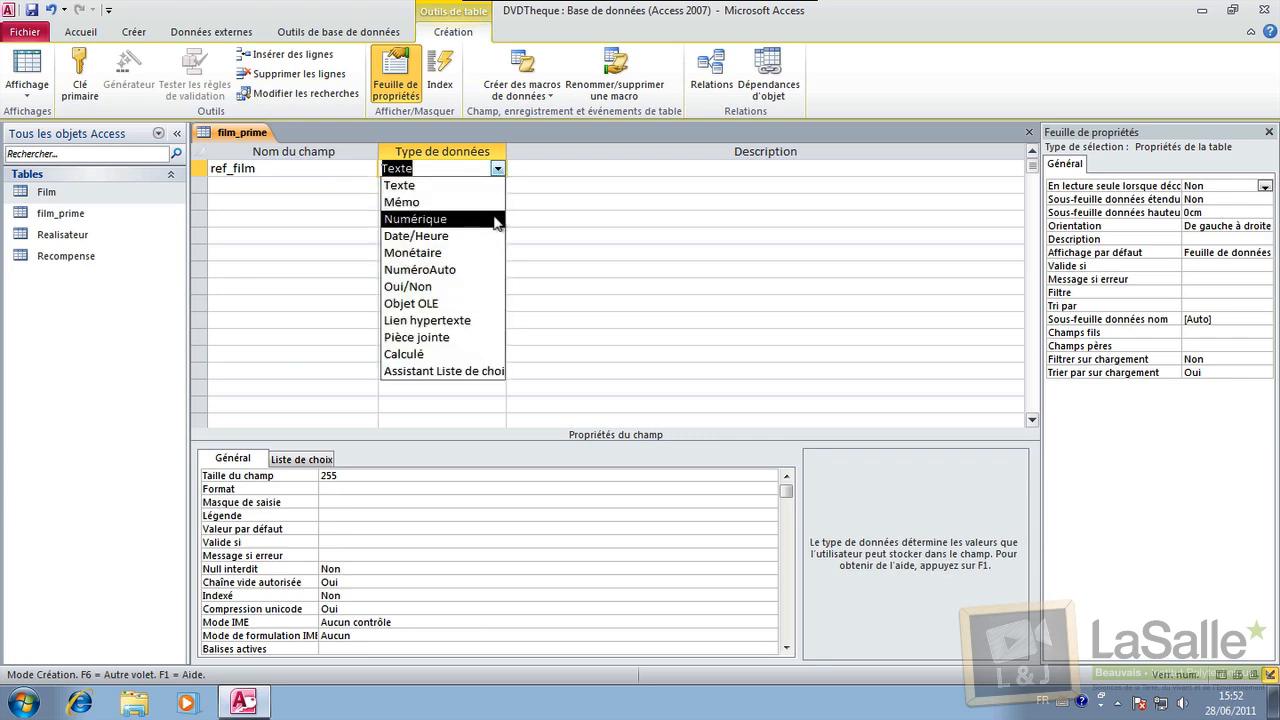
left_click(497, 222)
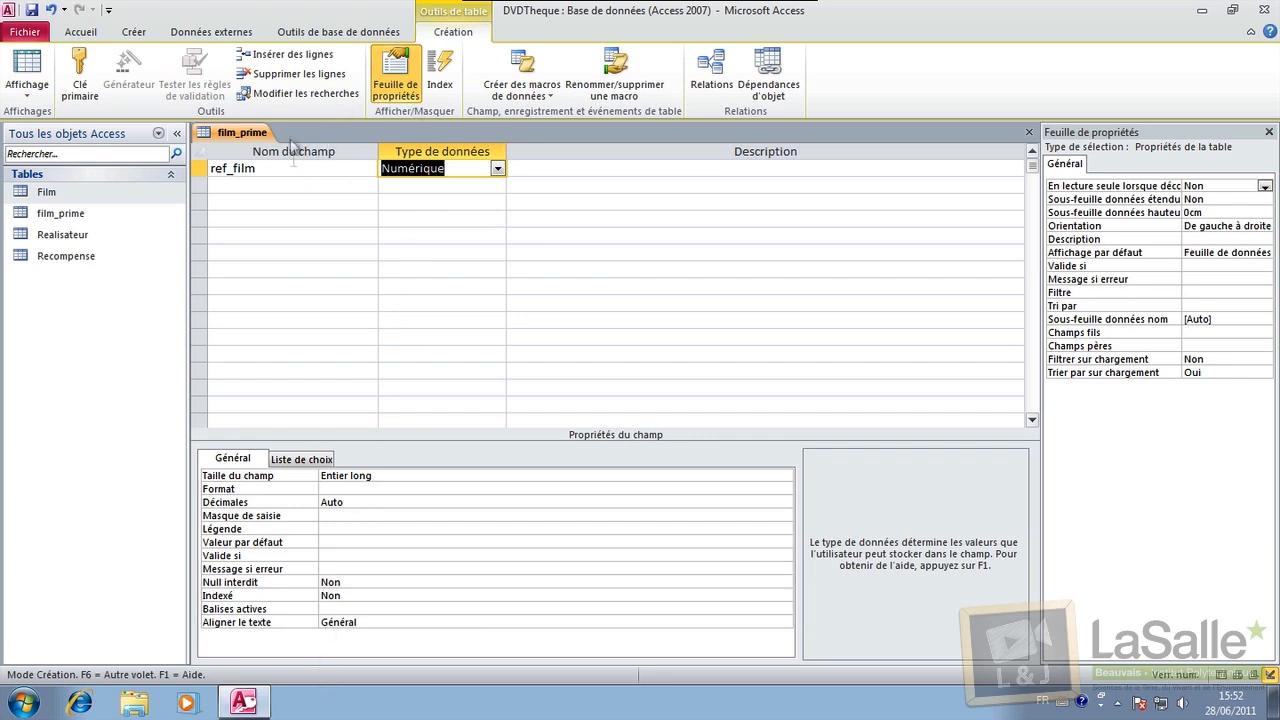
Step: Add a second field named ref_recompense with the Numérique data type
left_click(288, 186)
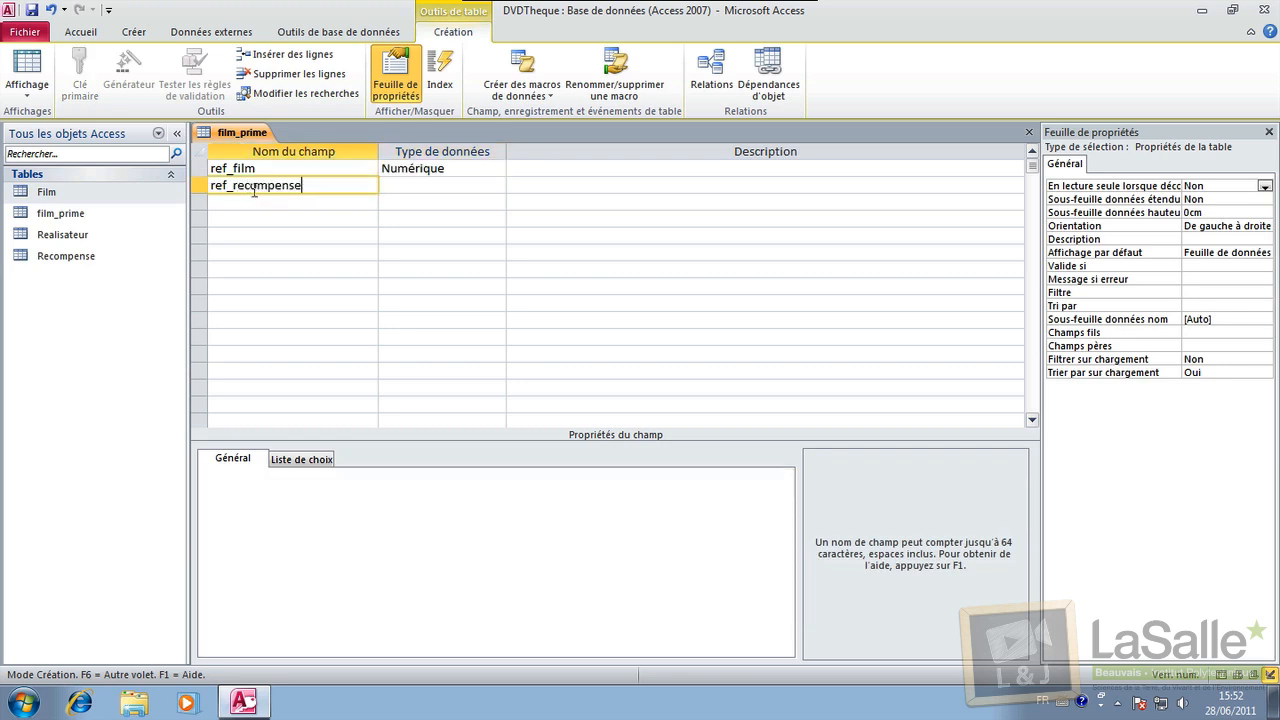
type("ref_recompense")
left_click(460, 186)
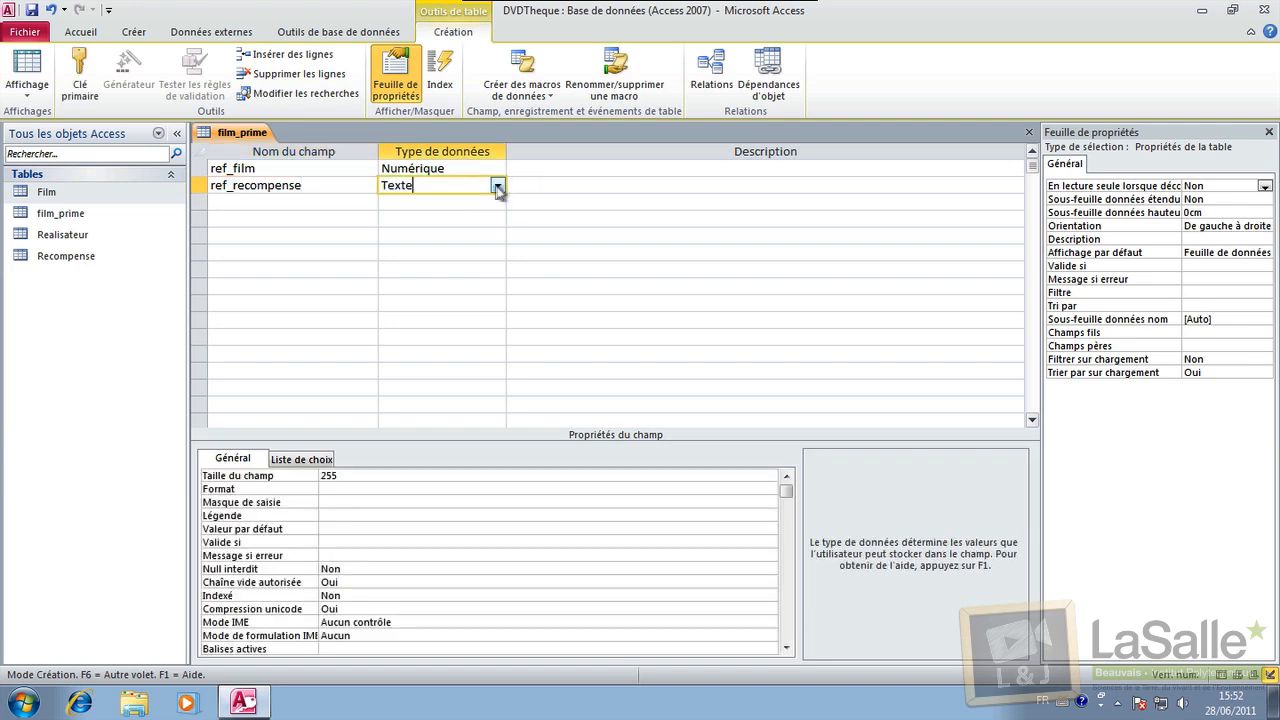
left_click(497, 187)
left_click(486, 233)
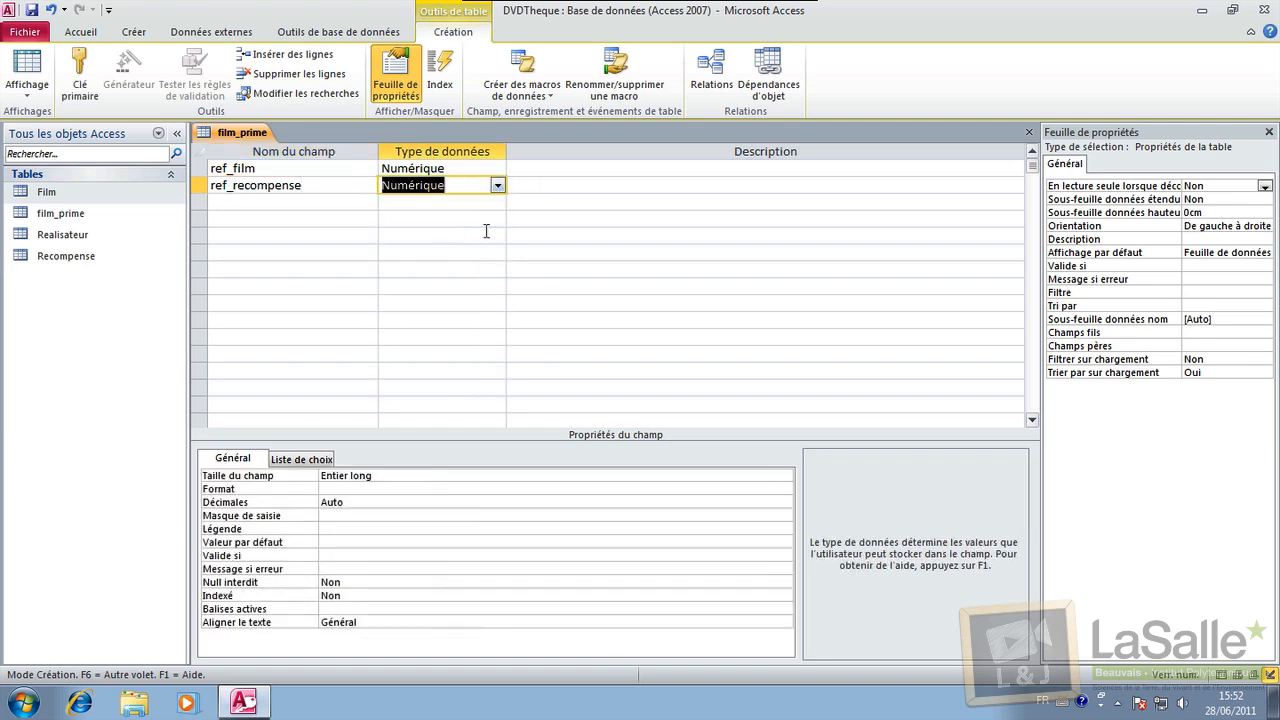
Step: Add a third field named annee_prime with the Numérique data type
left_click(285, 200)
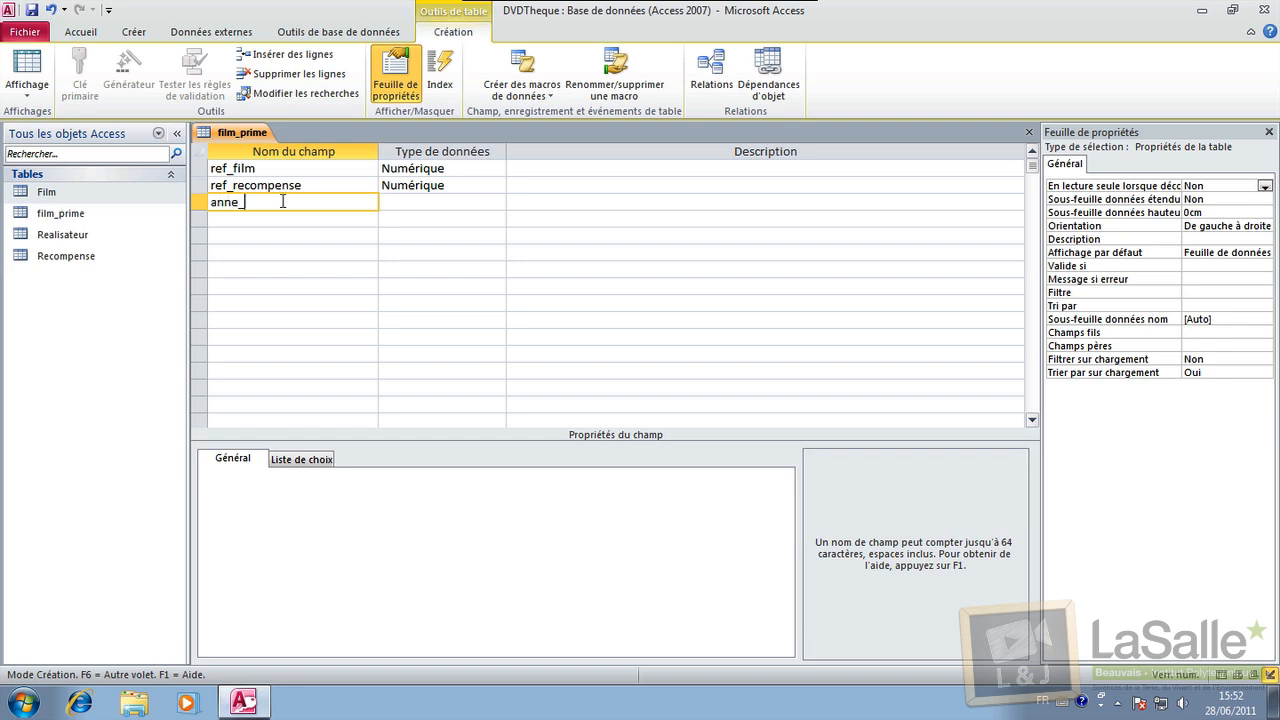
left_click(232, 208)
type("z")
key("BackSpace")
type("e")
left_click(476, 202)
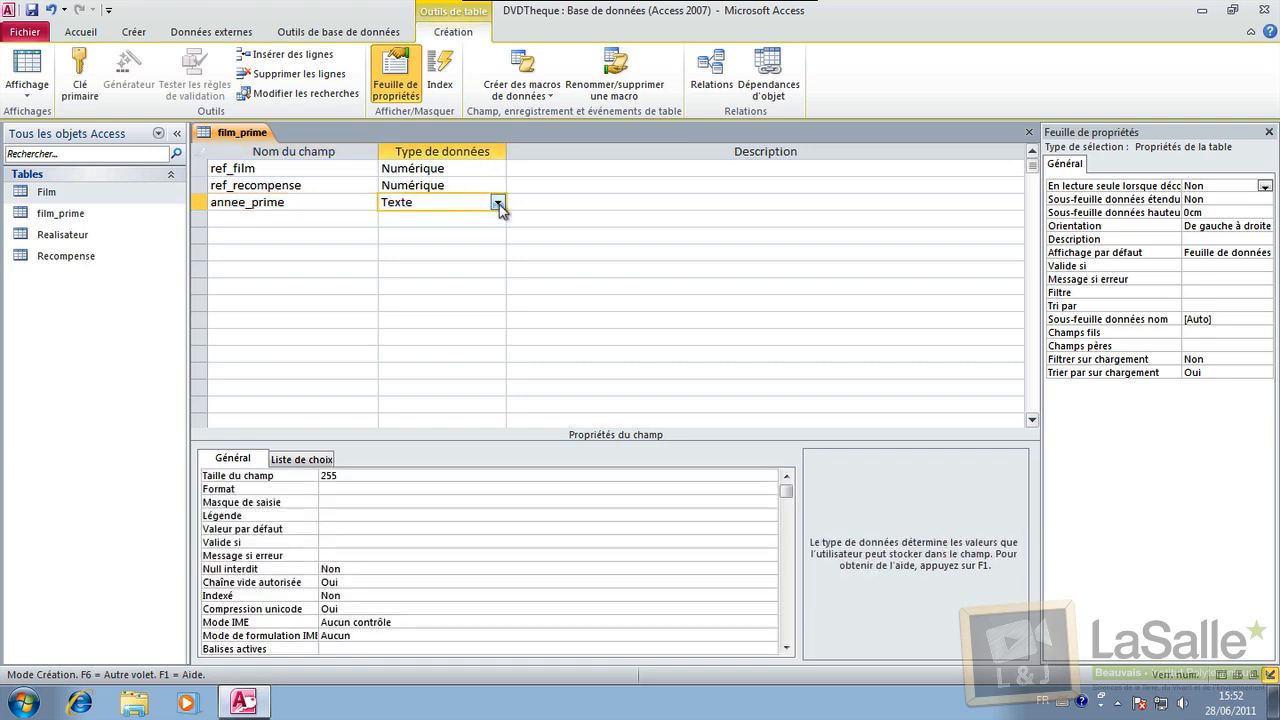
left_click(496, 202)
left_click(494, 251)
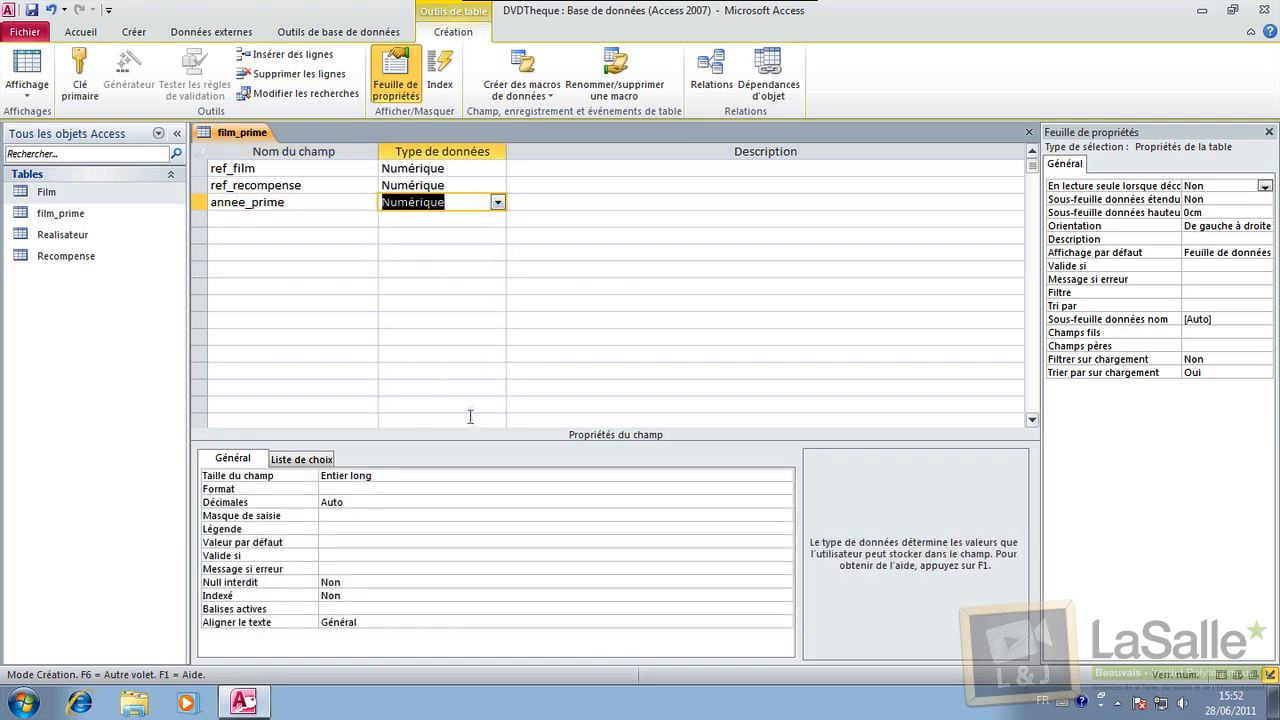
Step: Set the field size of annee_prime to Entier
left_click(785, 476)
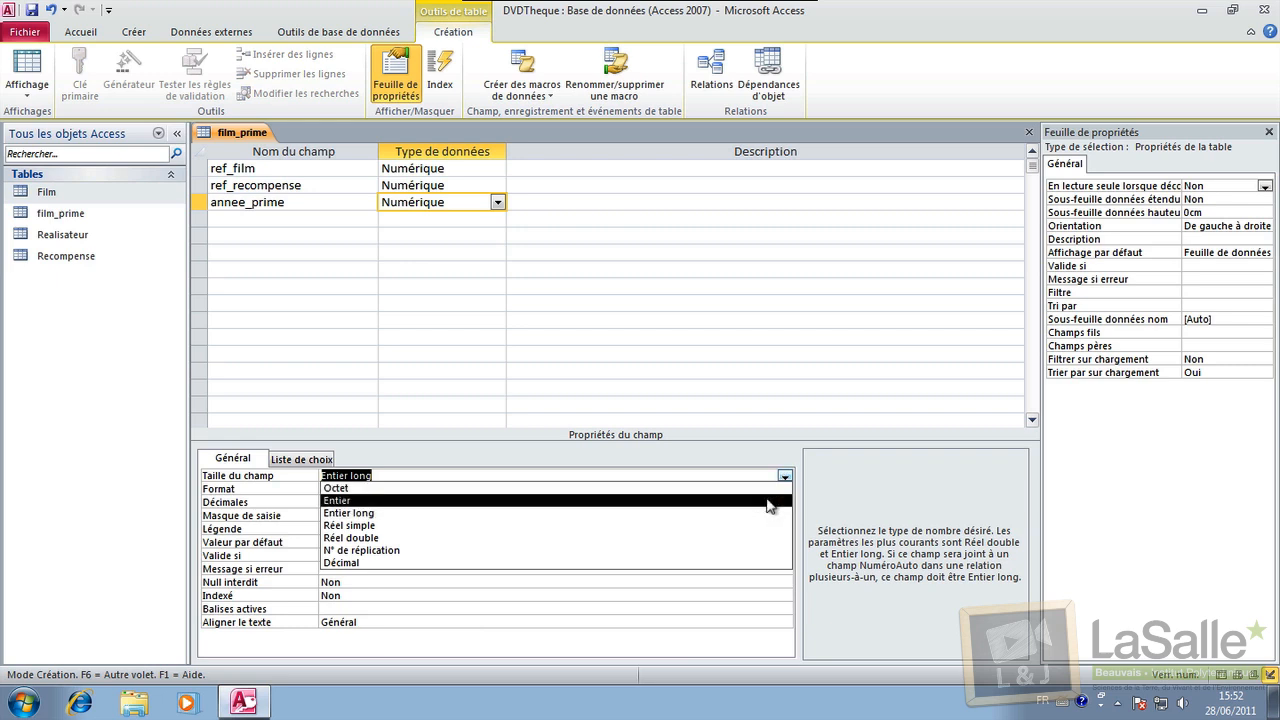
left_click(768, 505)
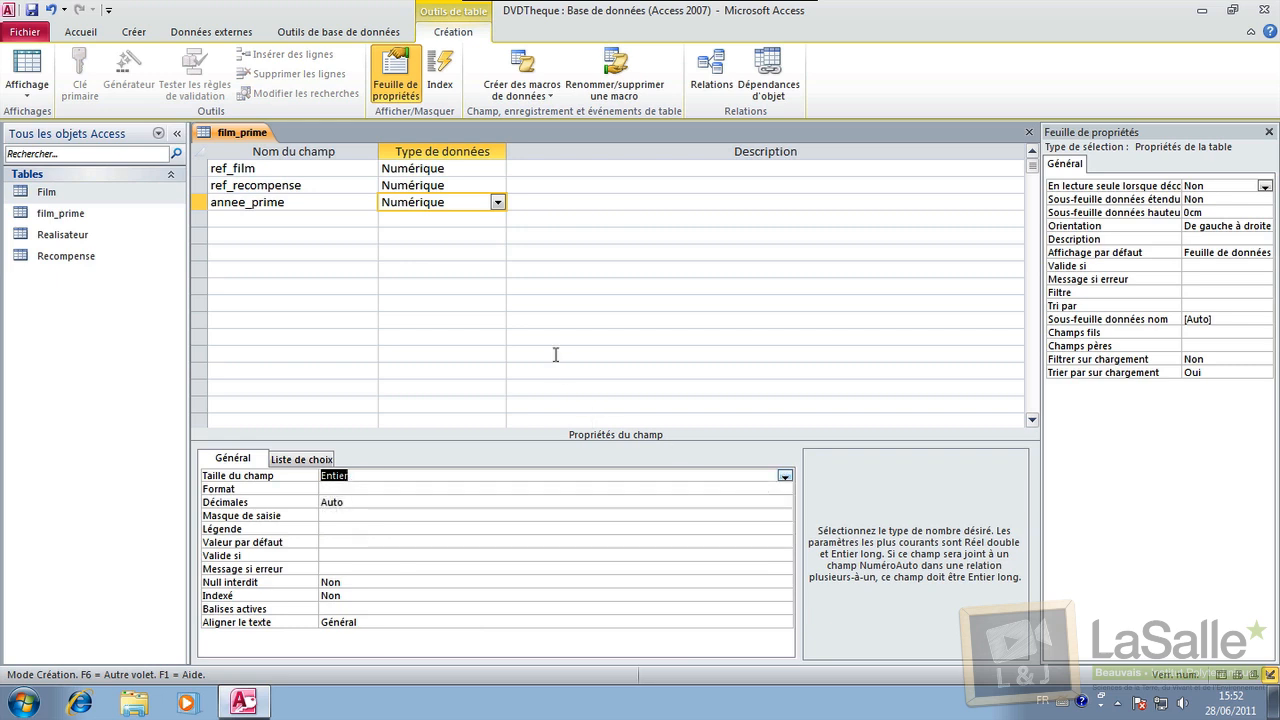
left_click(484, 305)
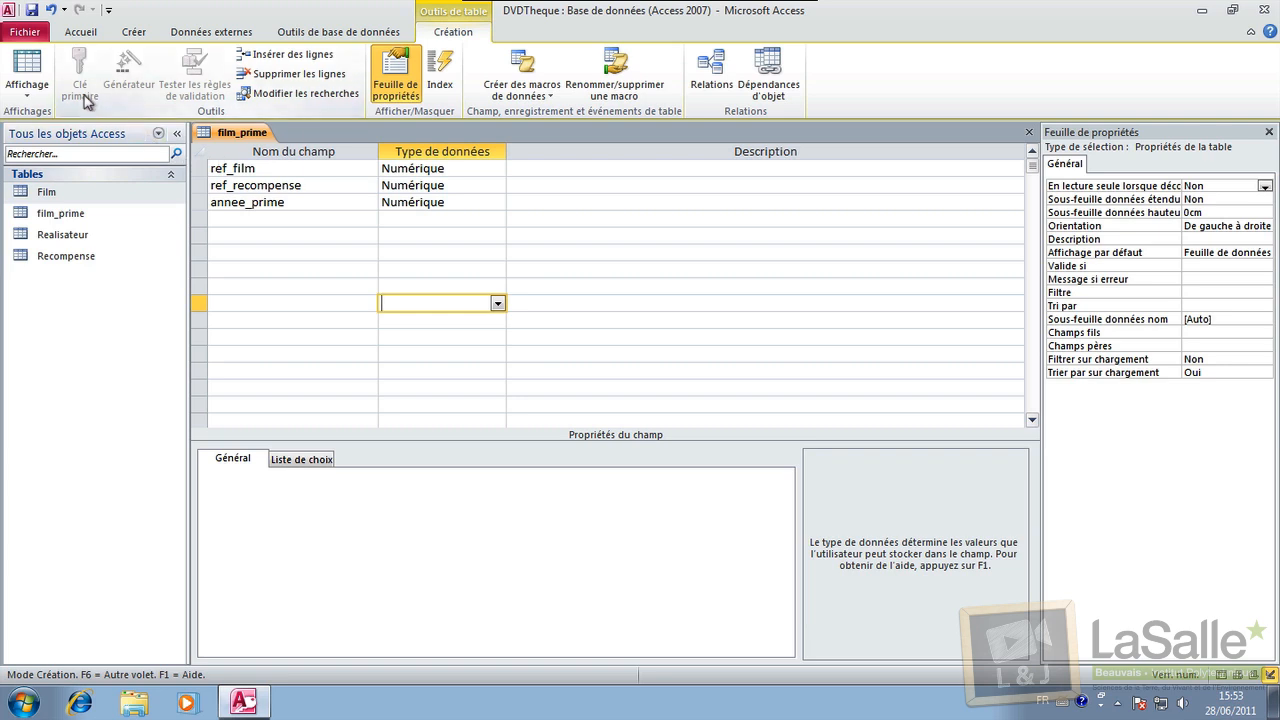
Step: Set ref_film, ref_recompense and annee_prime together as the primary key of film_prime and close the table
left_click(197, 166)
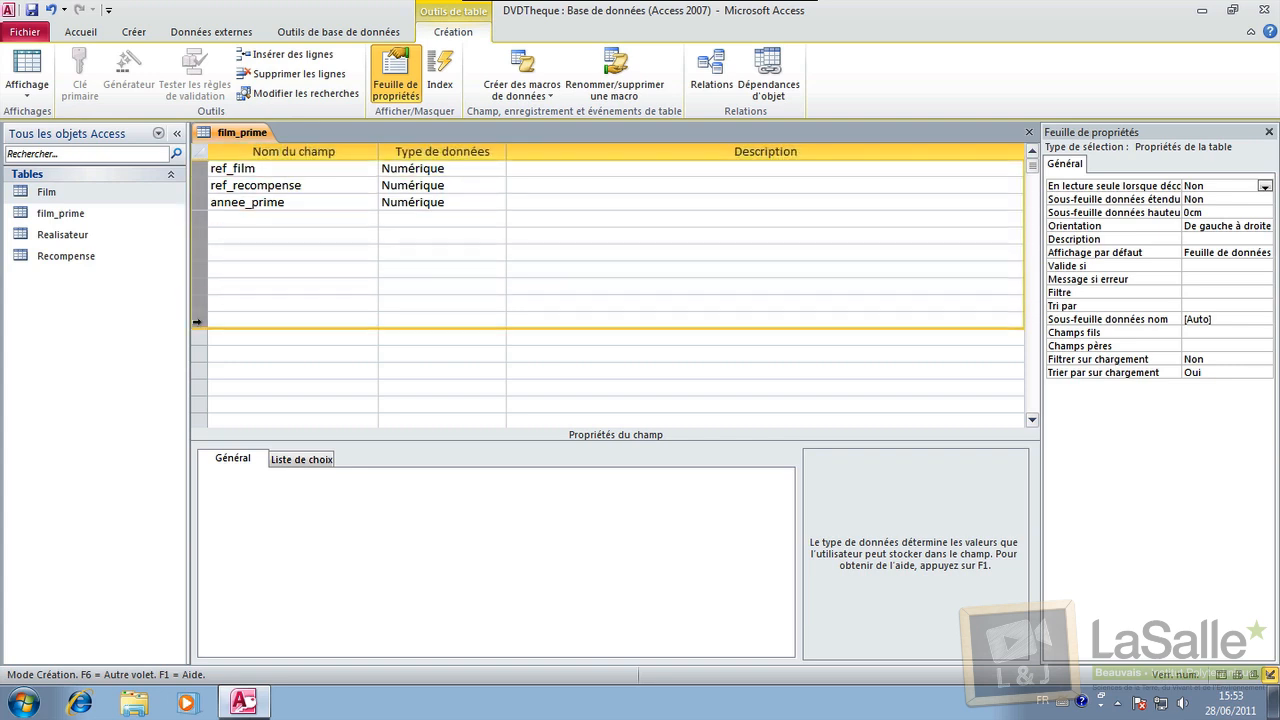
left_click(187, 203, "shift")
mouse_move(190, 212)
left_mouse_down()
mouse_move(197, 285)
mouse_move(195, 208)
left_mouse_up()
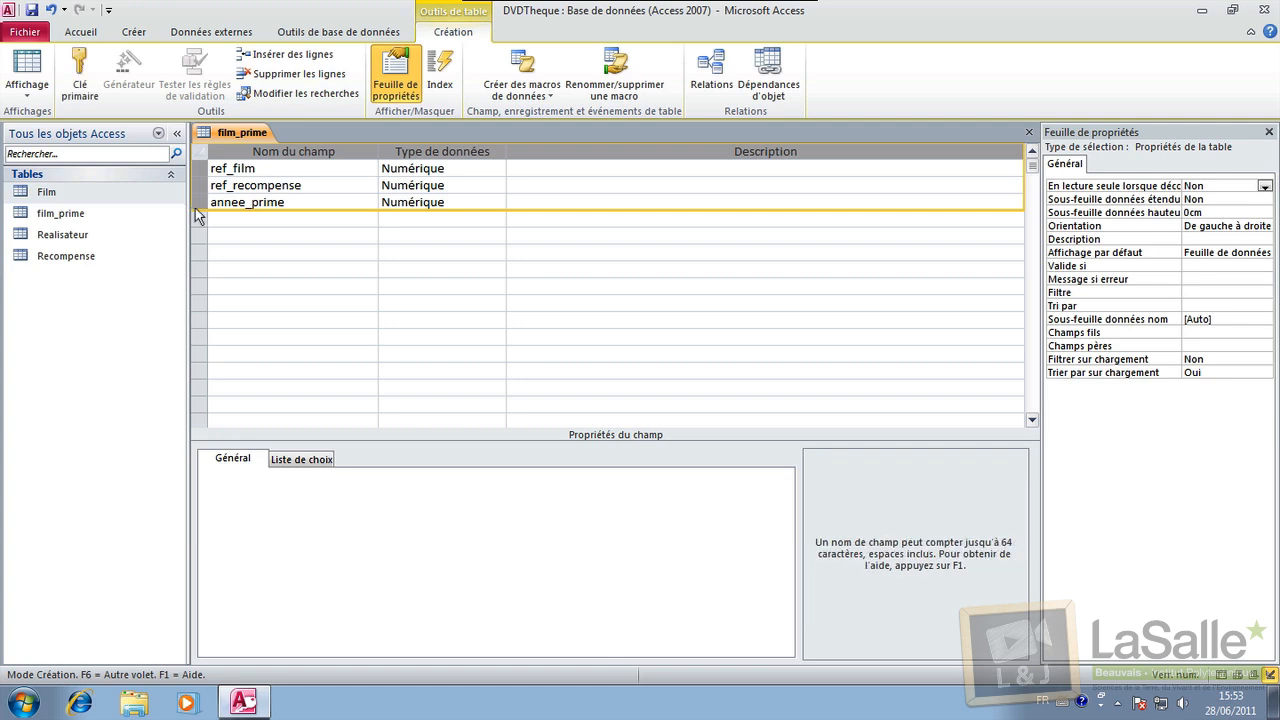
left_click(80, 78)
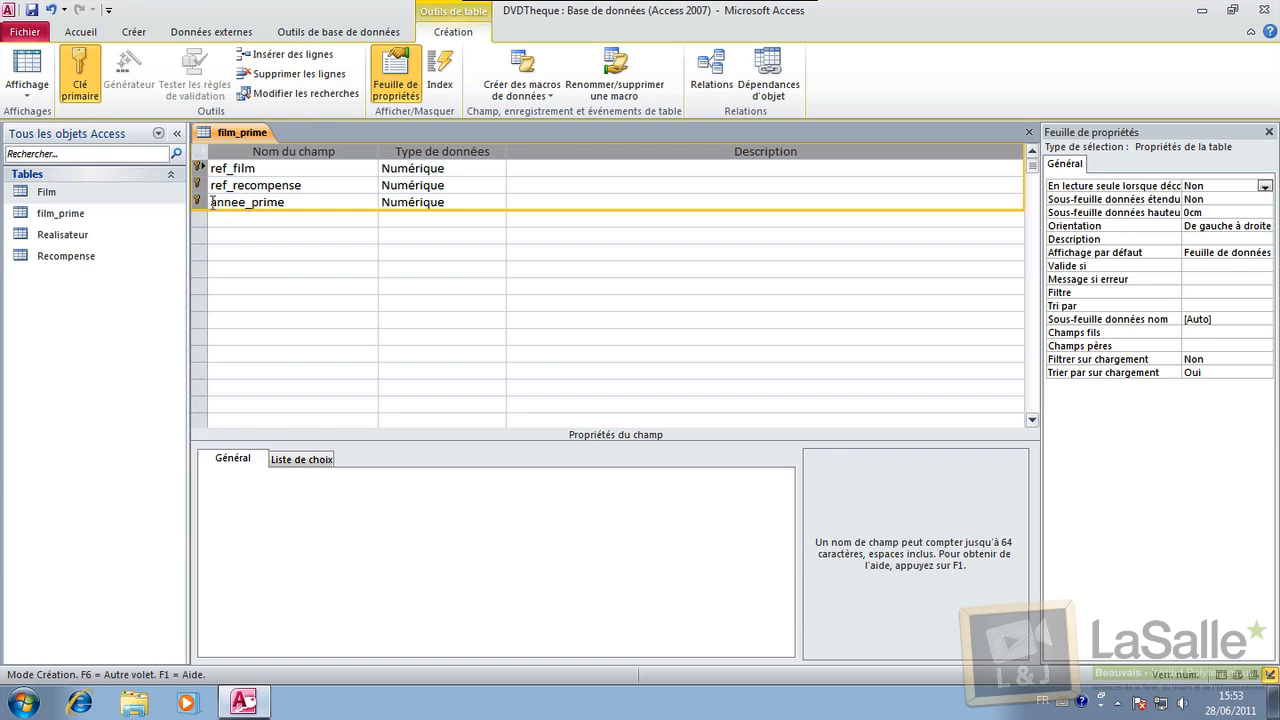
left_click(255, 217)
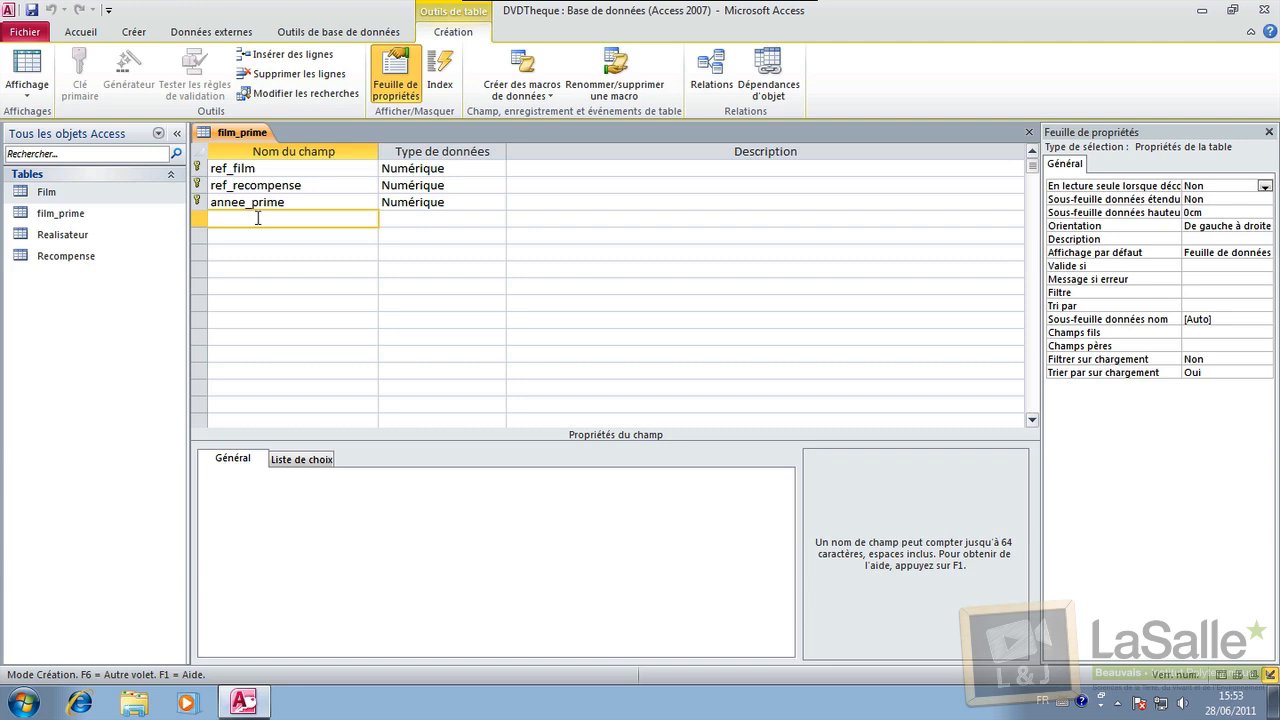
left_click(1030, 132)
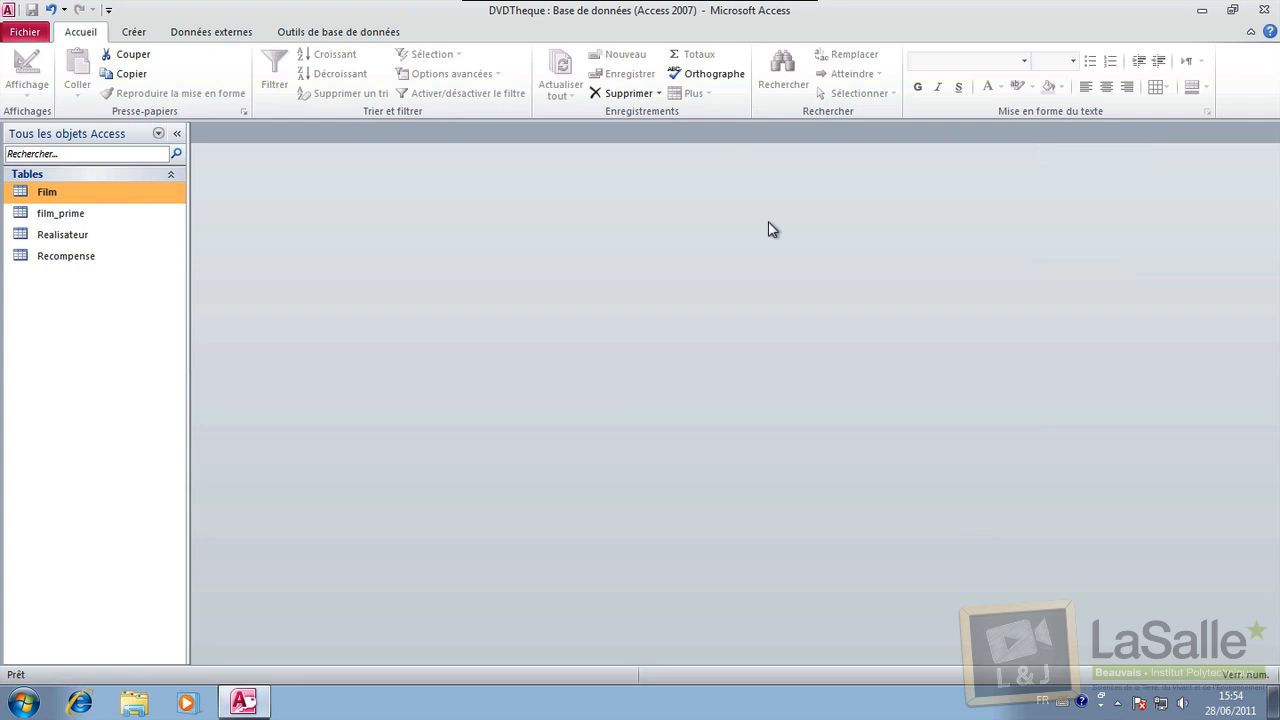
Step: Open the relationships layout of the database
left_click(345, 33)
left_click(228, 83)
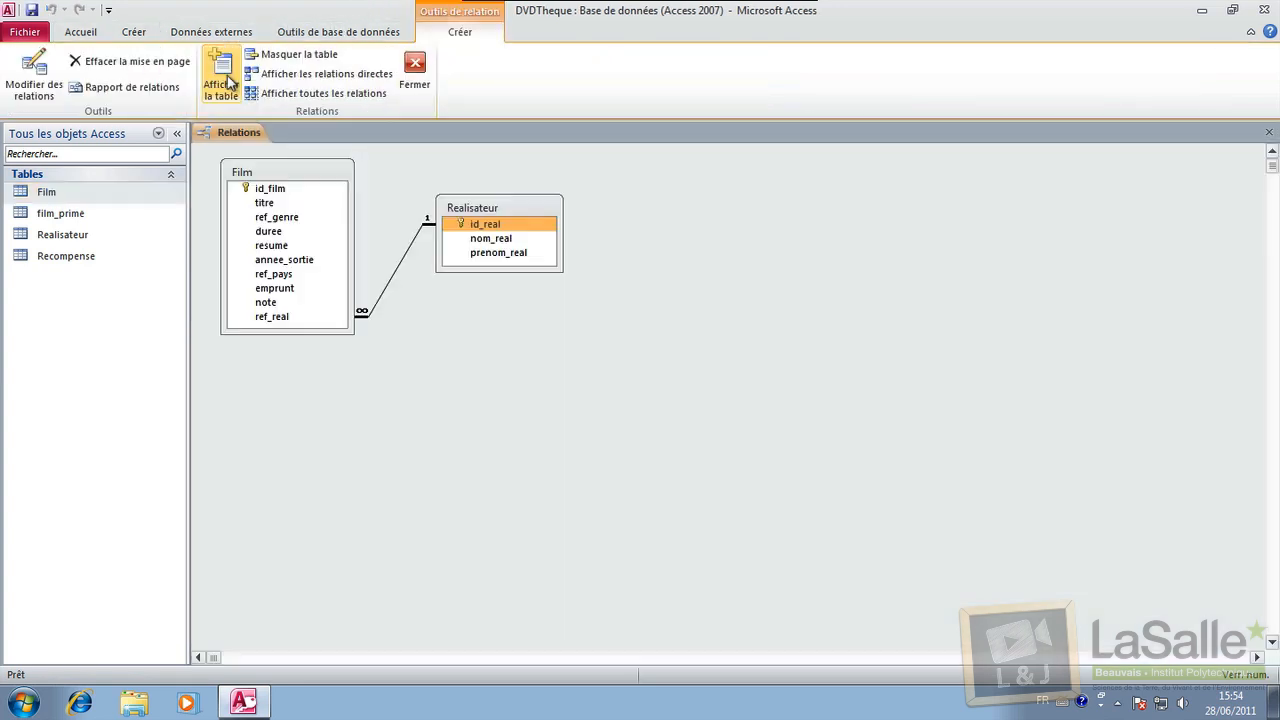
right_click(662, 348)
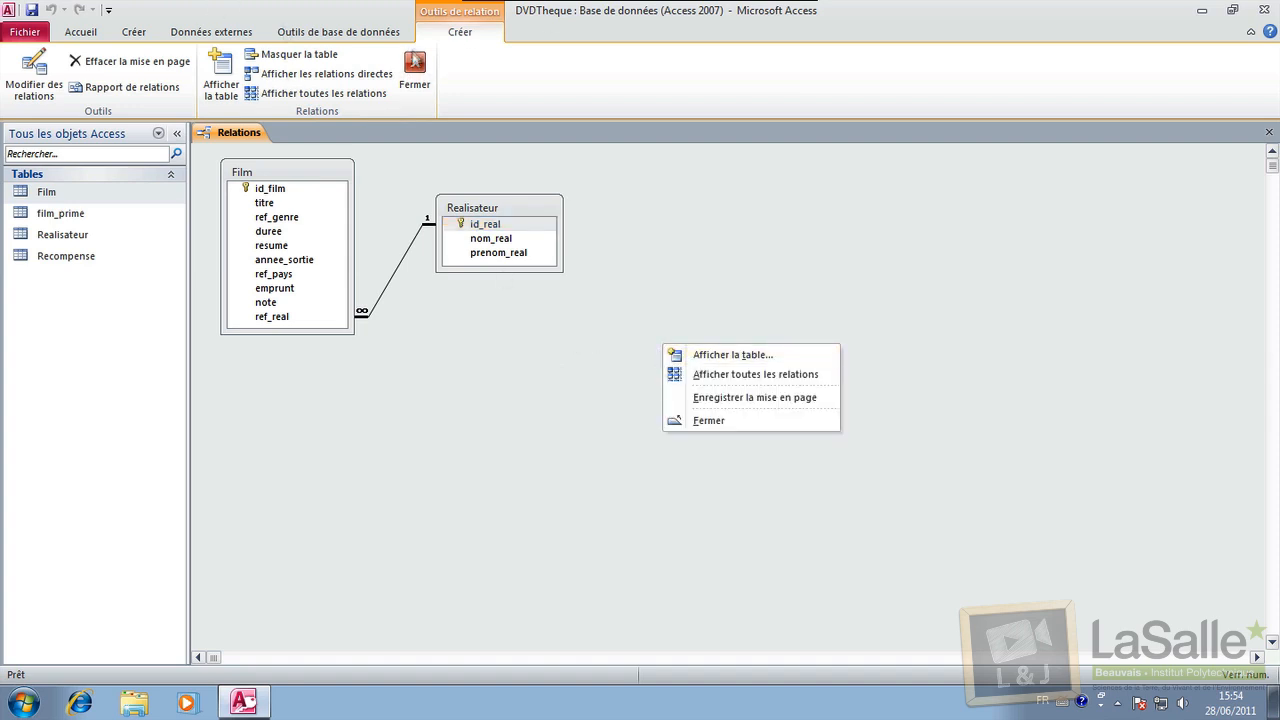
left_click(493, 410)
Step: Add the Recompense and film_prime tables to the relationships layout
left_click(210, 66)
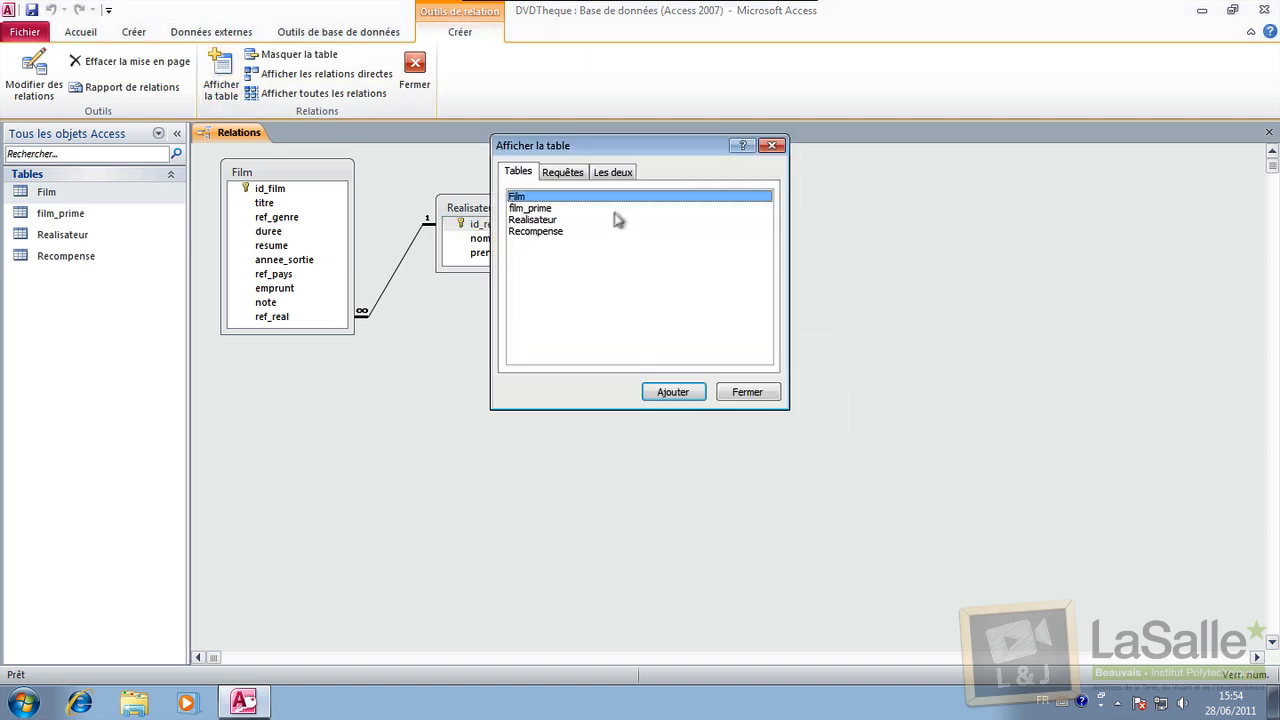
left_click_drag(612, 153, 836, 172)
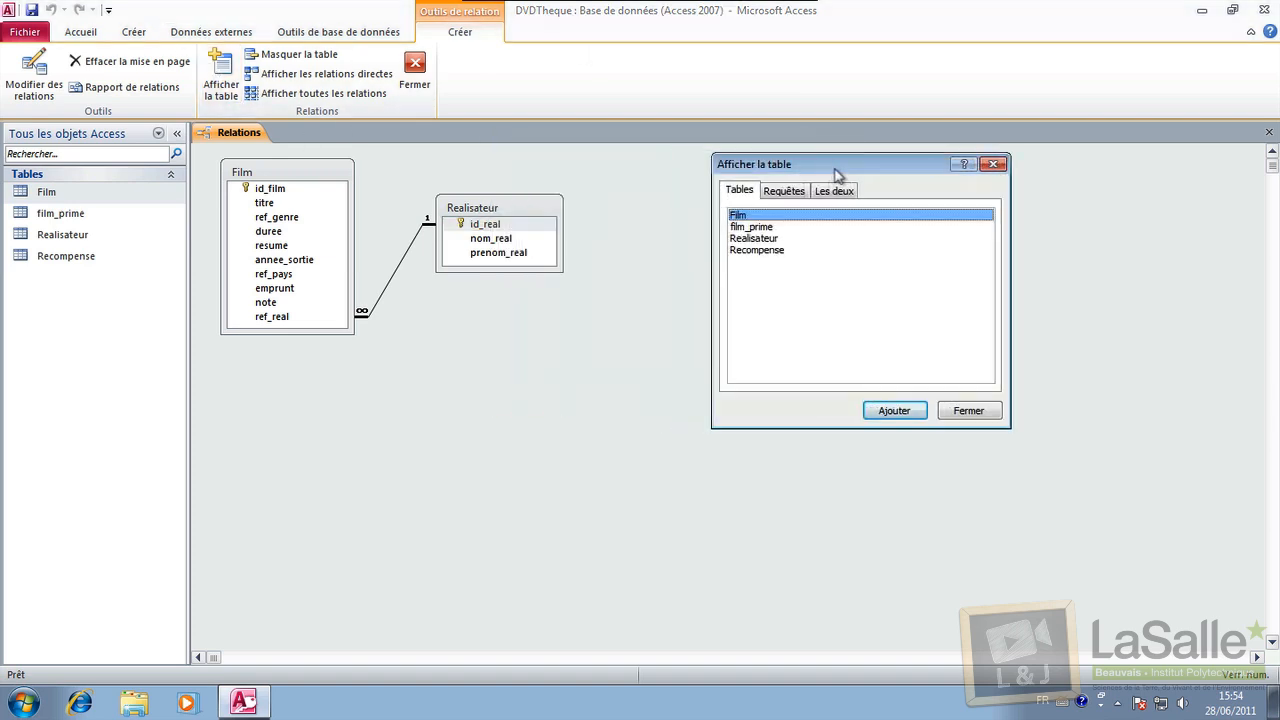
left_click(785, 228)
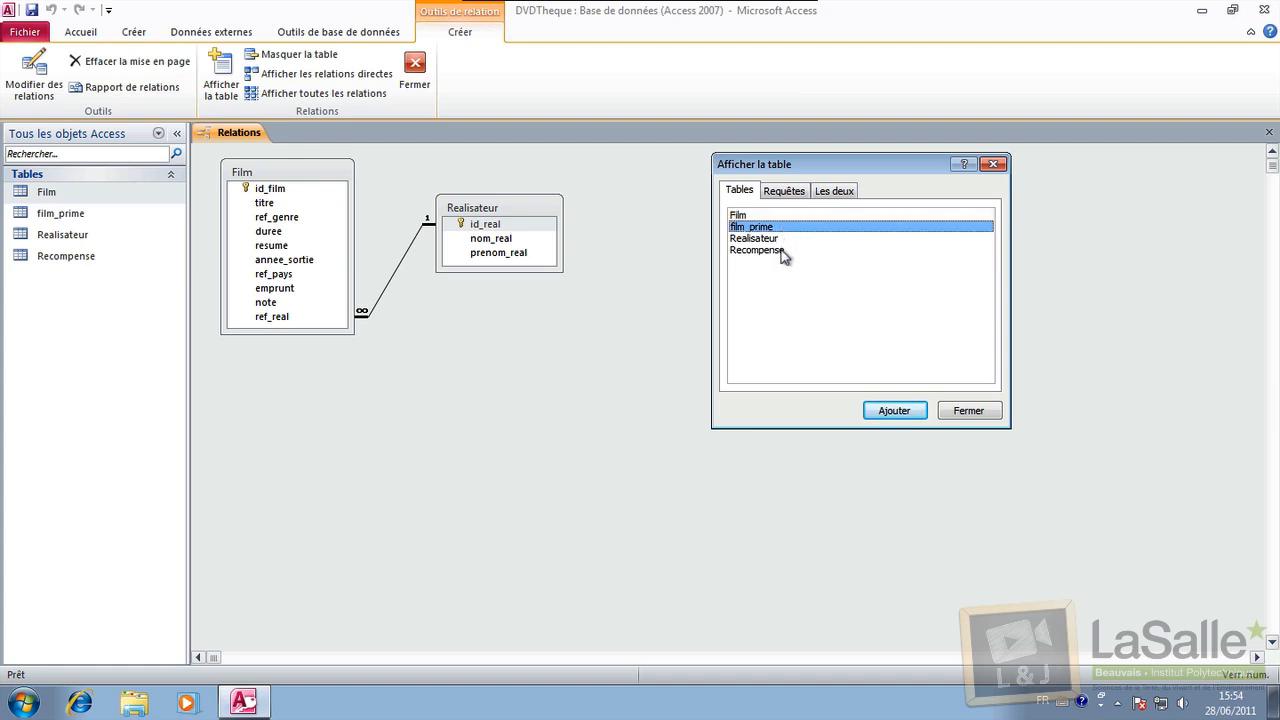
left_click(783, 252)
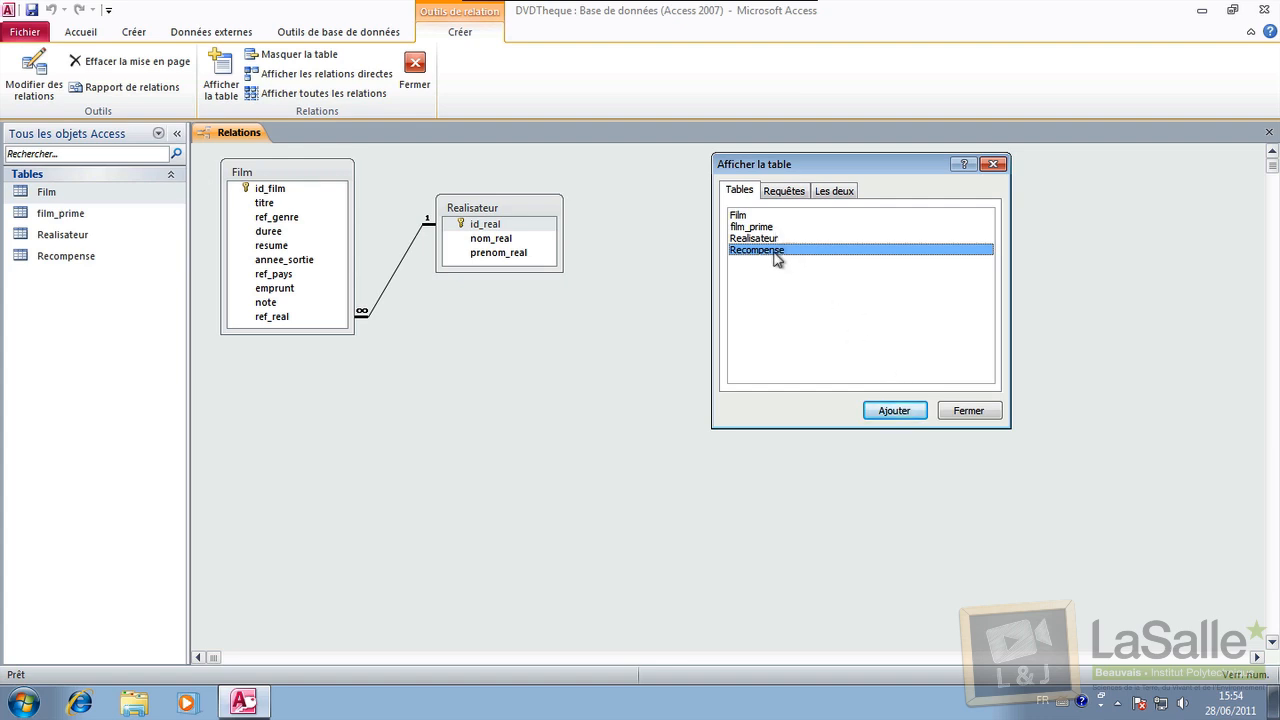
double_click(775, 252)
left_click_drag(818, 166, 1022, 232)
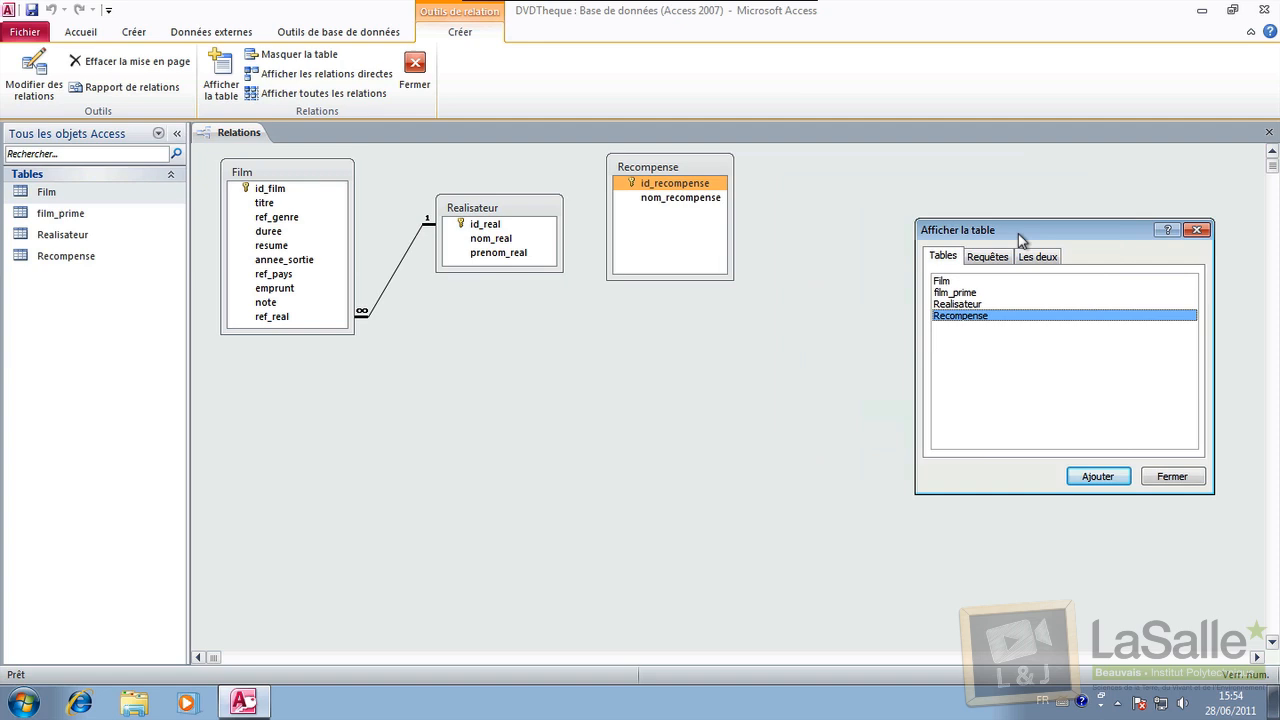
double_click(975, 292)
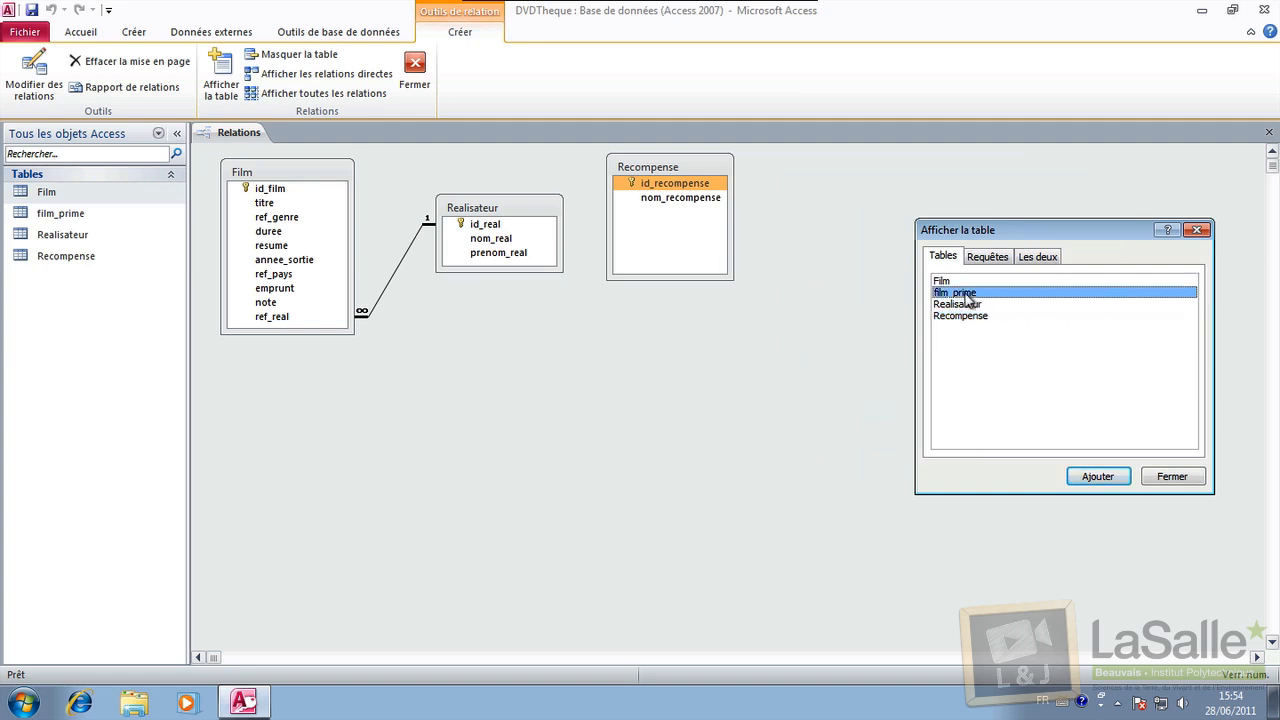
left_click(1160, 478)
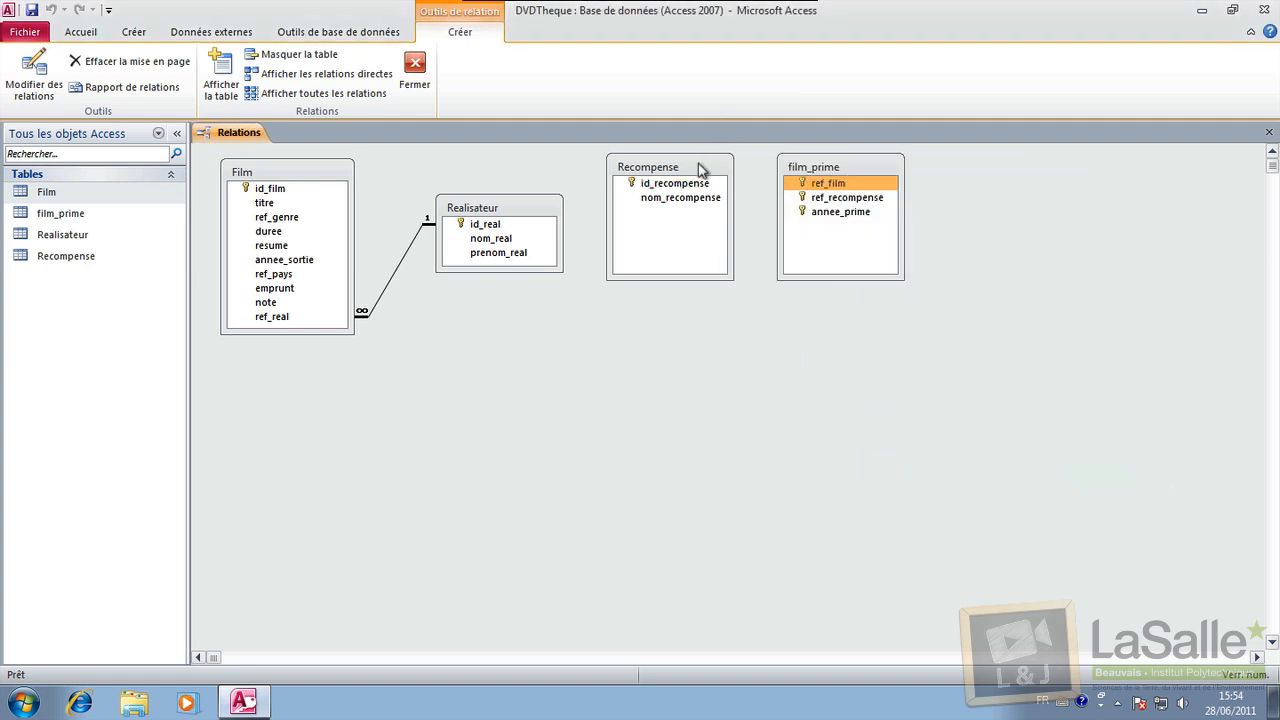
Step: Arrange the tables side by side in the relationships layout in the order Realisateur, Film, film_prime, Recompense
left_click_drag(700, 166, 666, 380)
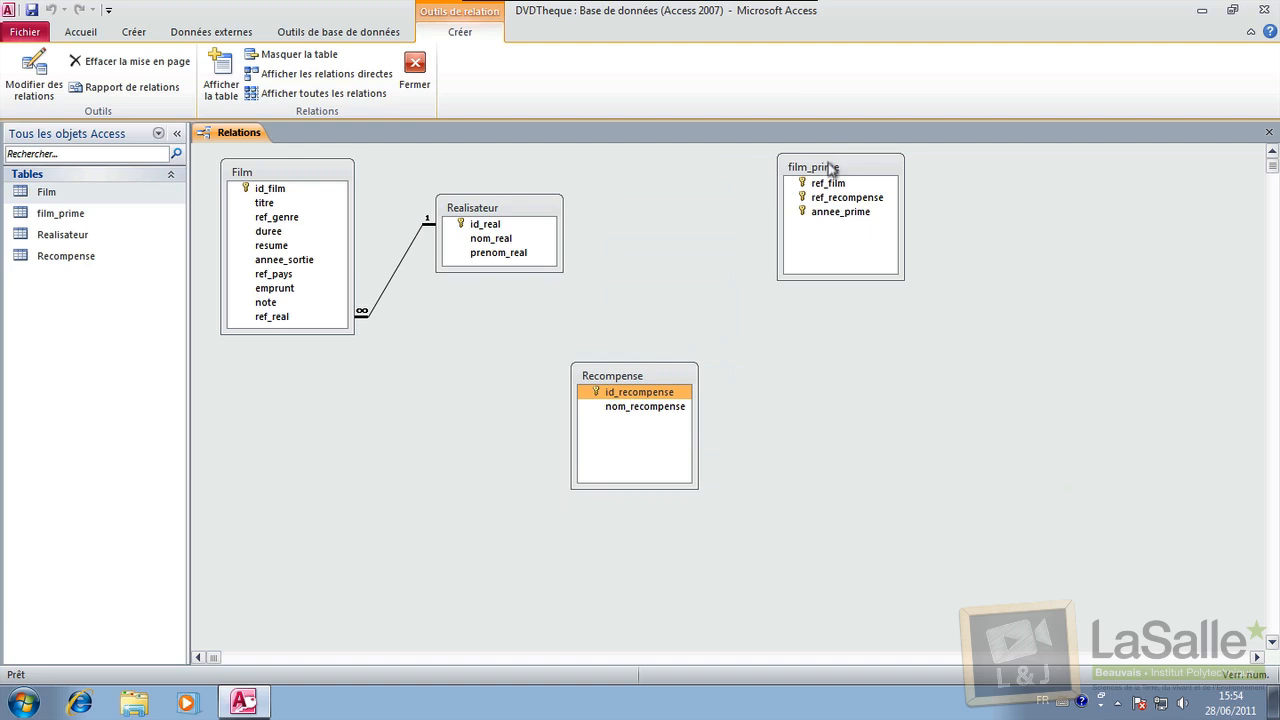
left_click_drag(830, 167, 744, 190)
left_click_drag(489, 205, 278, 376)
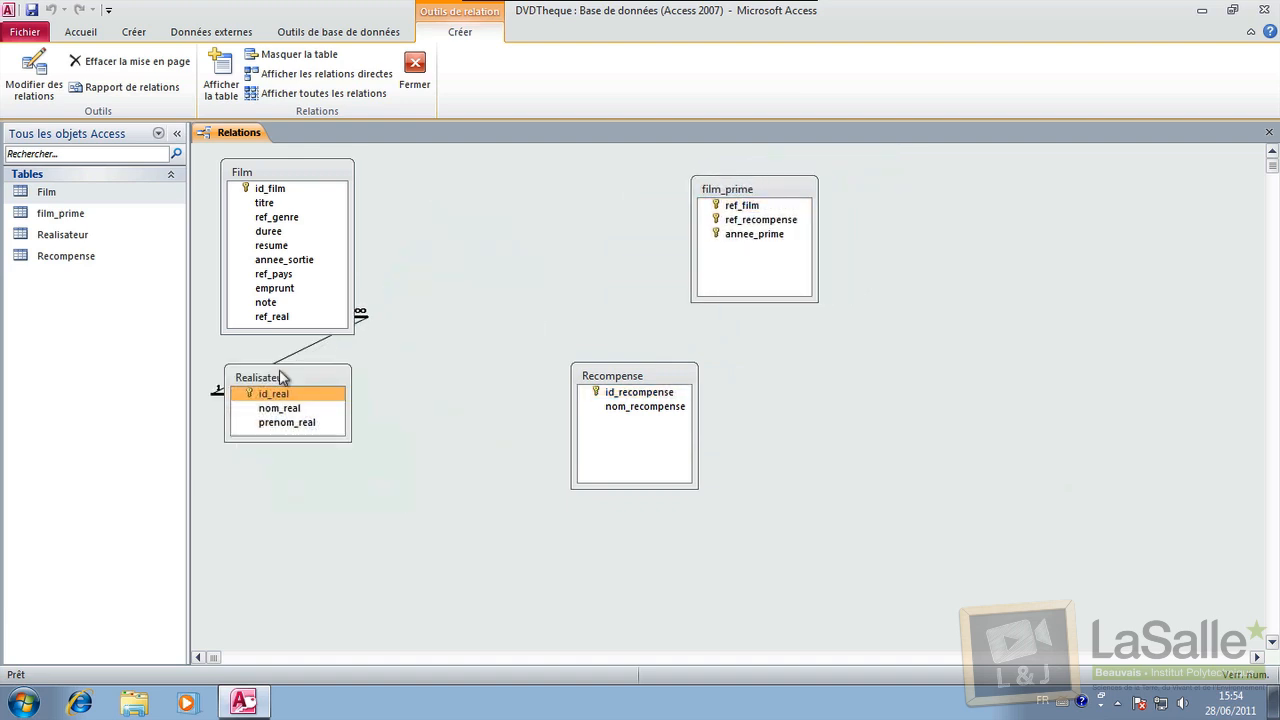
left_click_drag(310, 172, 506, 205)
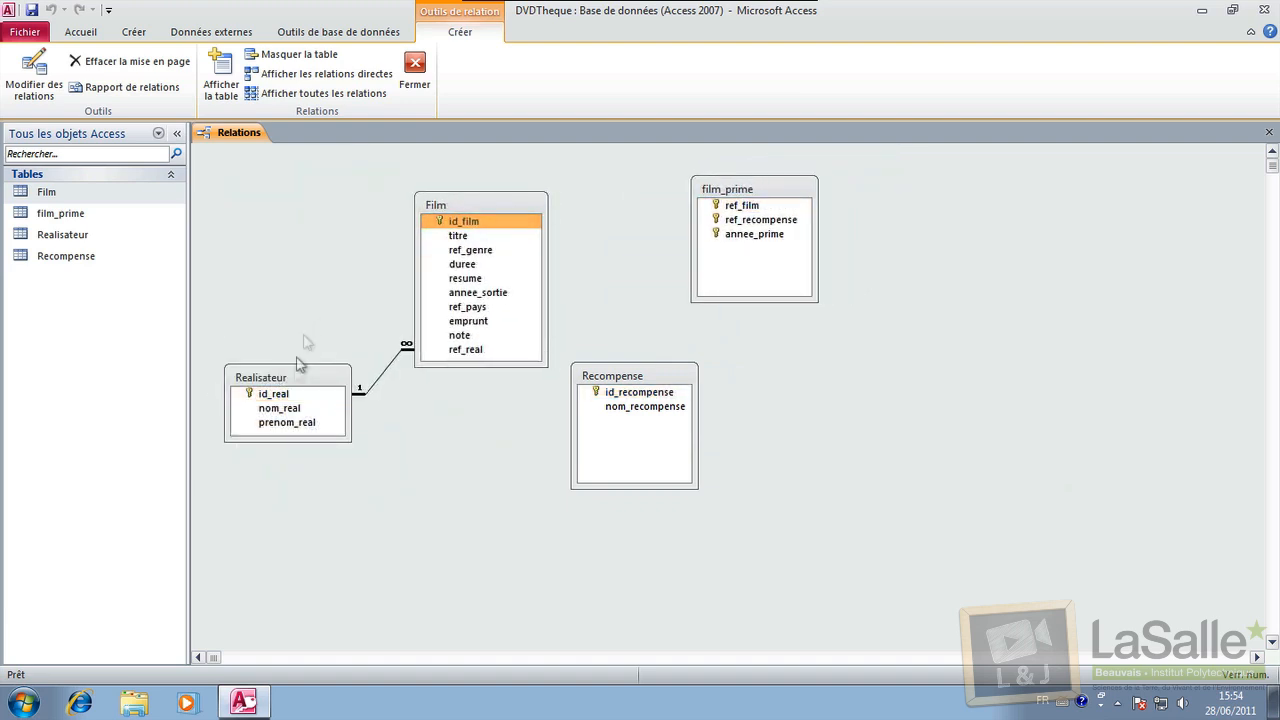
left_click_drag(295, 378, 288, 248)
left_click_drag(731, 191, 651, 221)
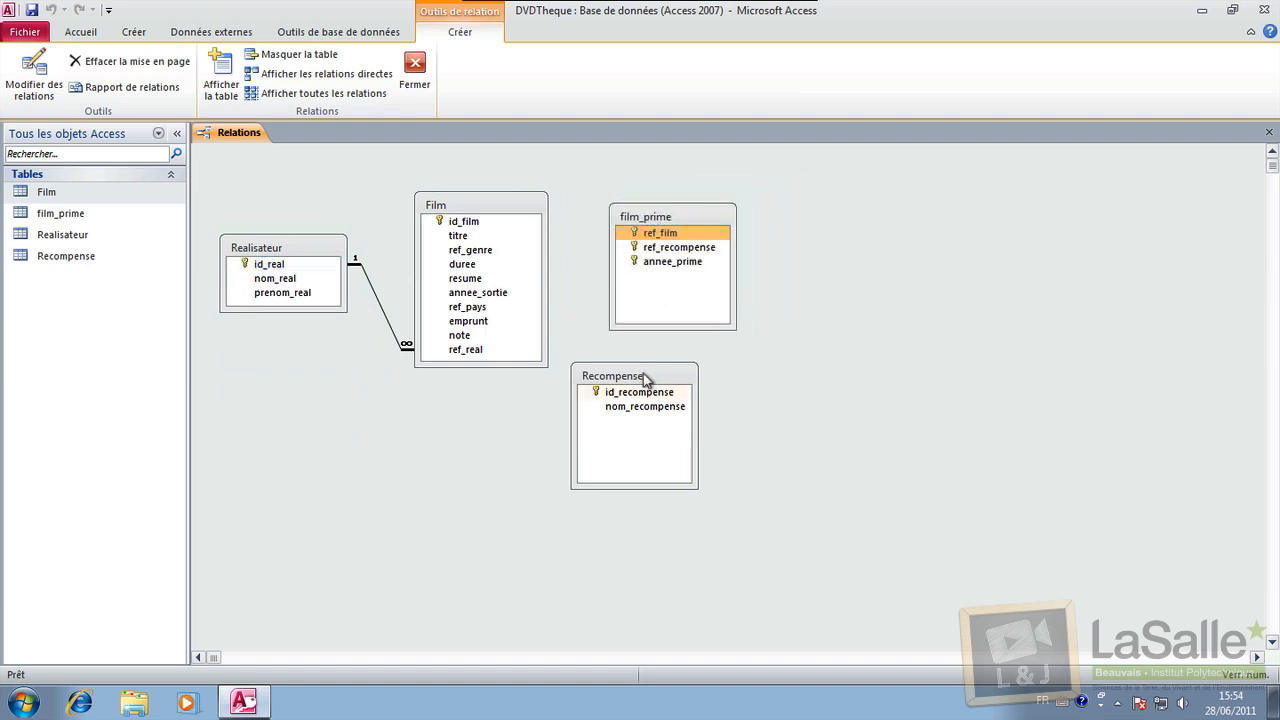
left_click_drag(648, 376, 845, 221)
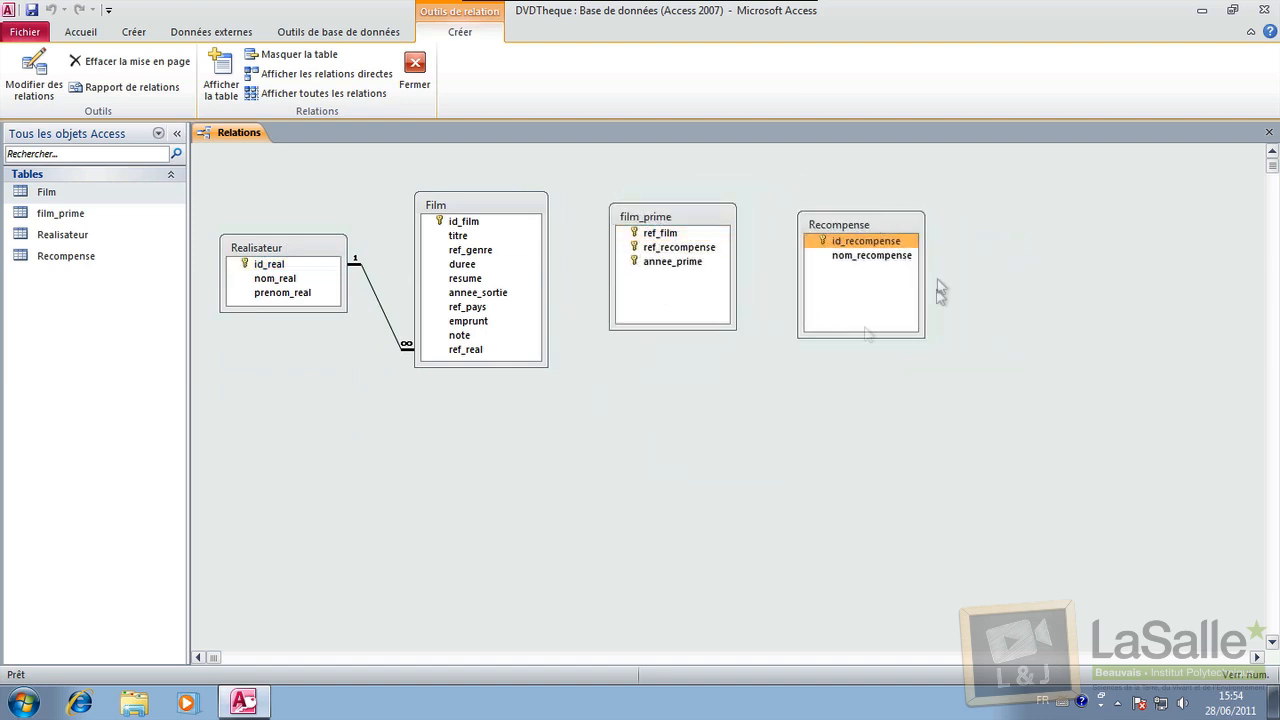
left_click_drag(673, 220, 671, 230)
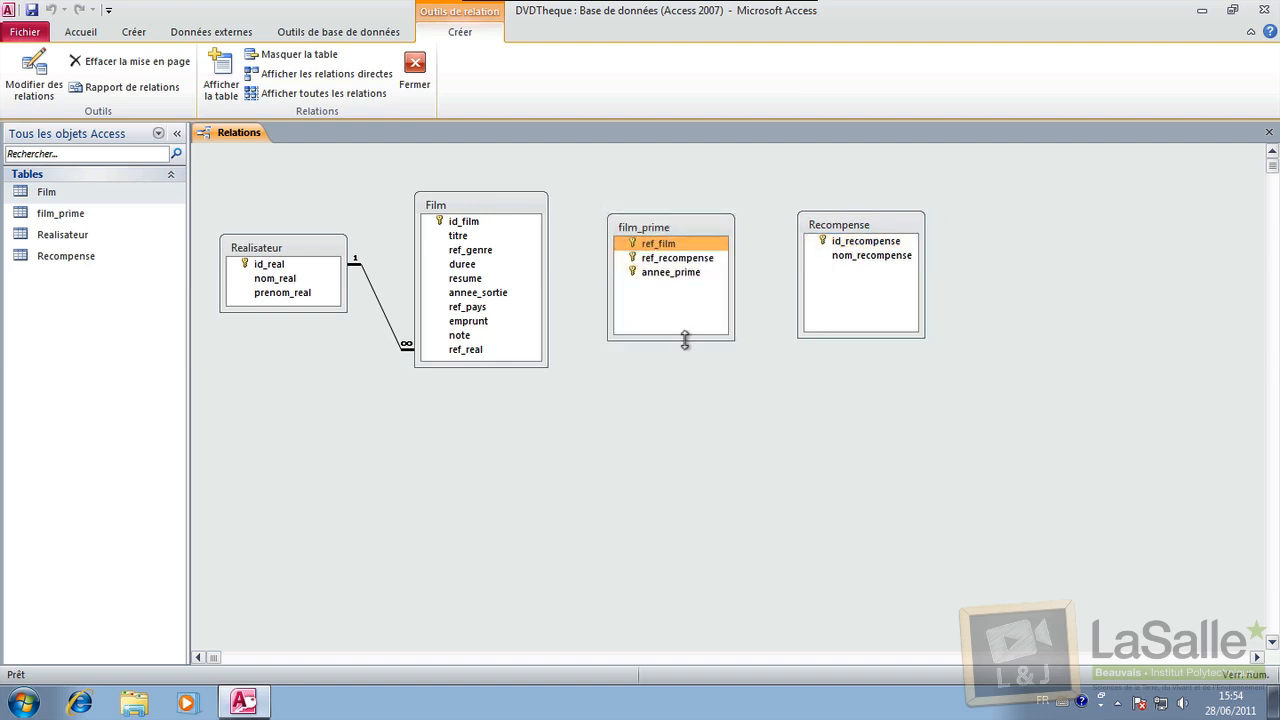
Step: Create a relationship from id_film in Film to ref_film in film_prime with referential integrity and cascading field updates
left_click_drag(478, 221, 661, 246)
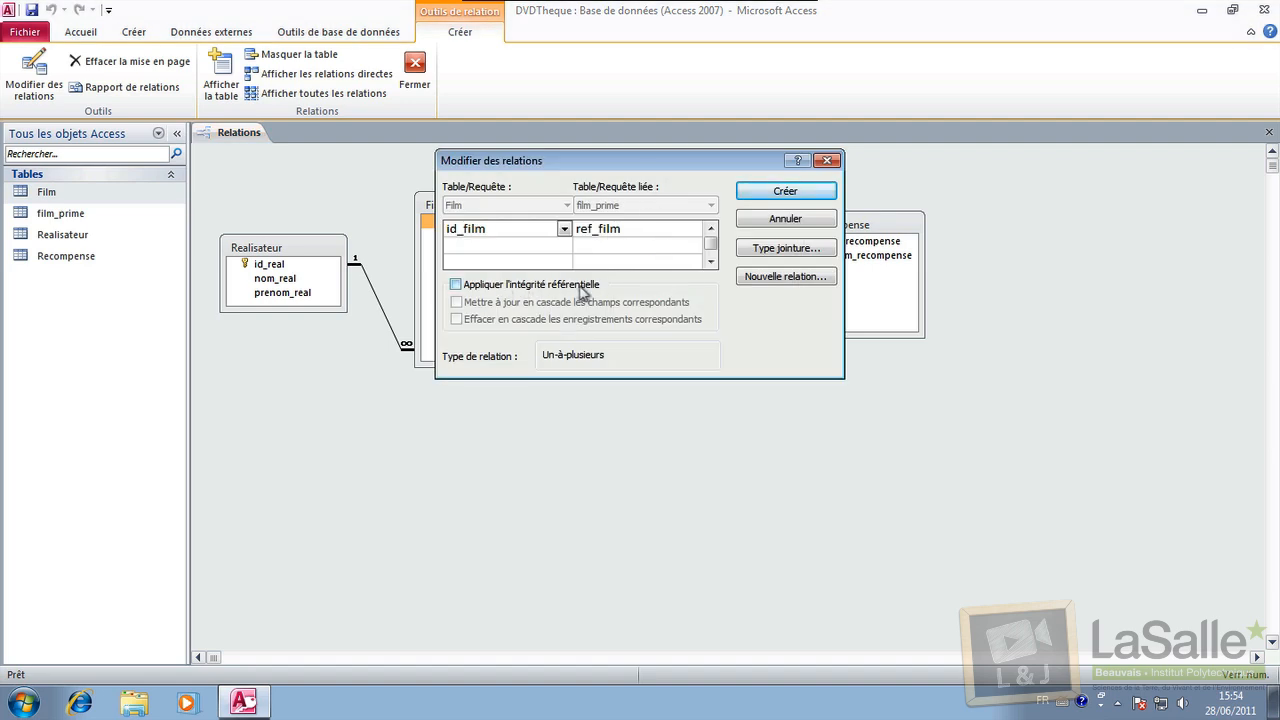
left_click(566, 287)
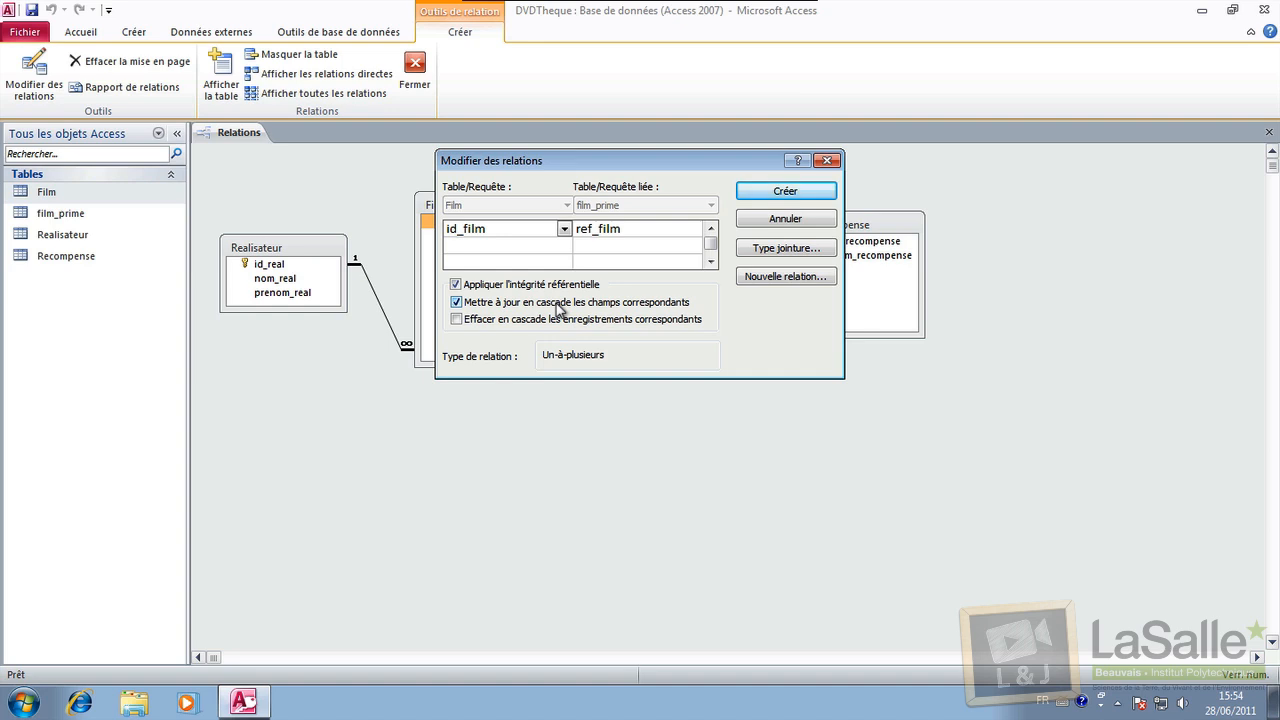
left_click(749, 192)
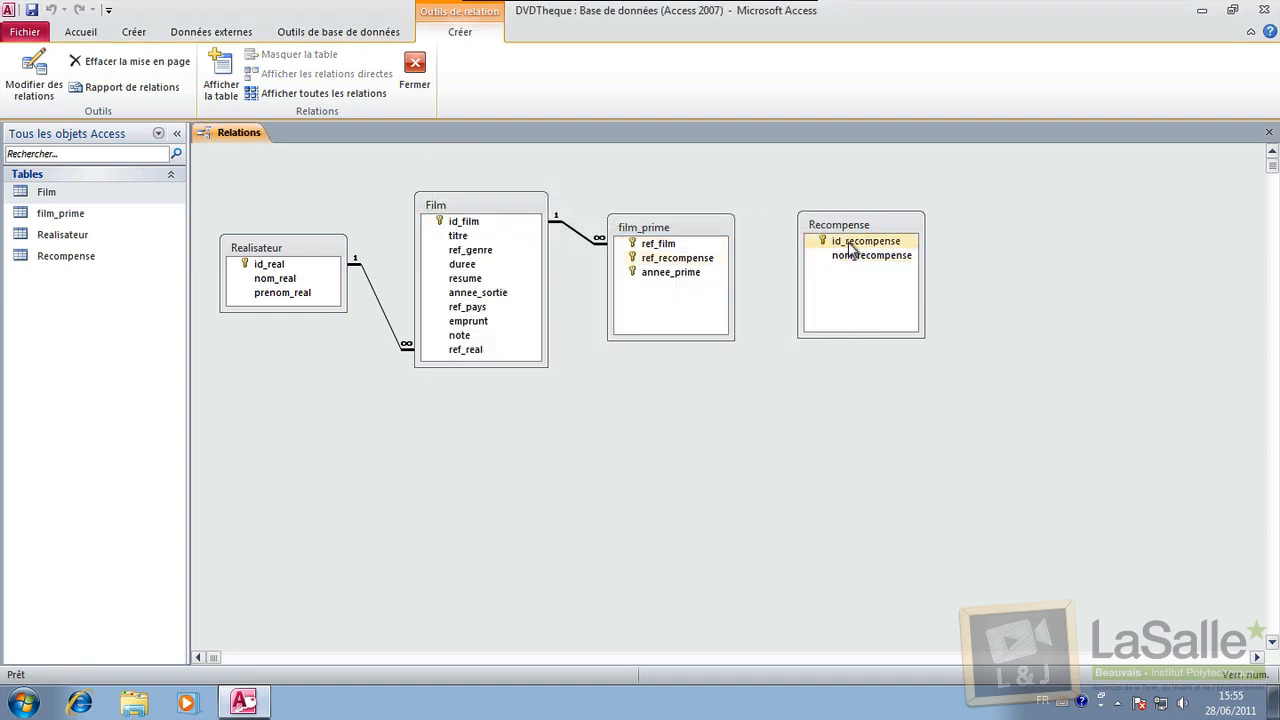
Step: Start a relationship from id_recompense in Recompense to ref_recompense in film_prime and move its dialog clear of the tables
left_click_drag(880, 247, 690, 260)
left_click_drag(674, 162, 716, 389)
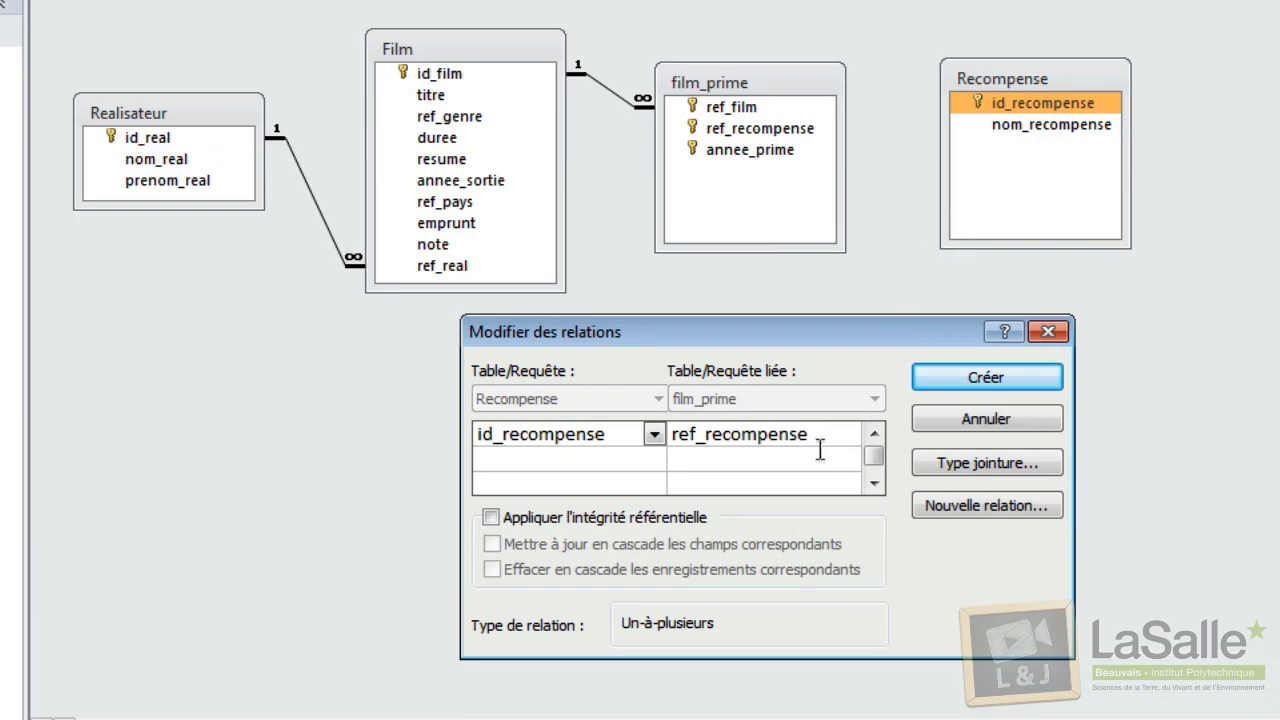
Step: Try ref_film as the linked film_prime field in the relationship, and set it back to ref_recompense
left_click(718, 462)
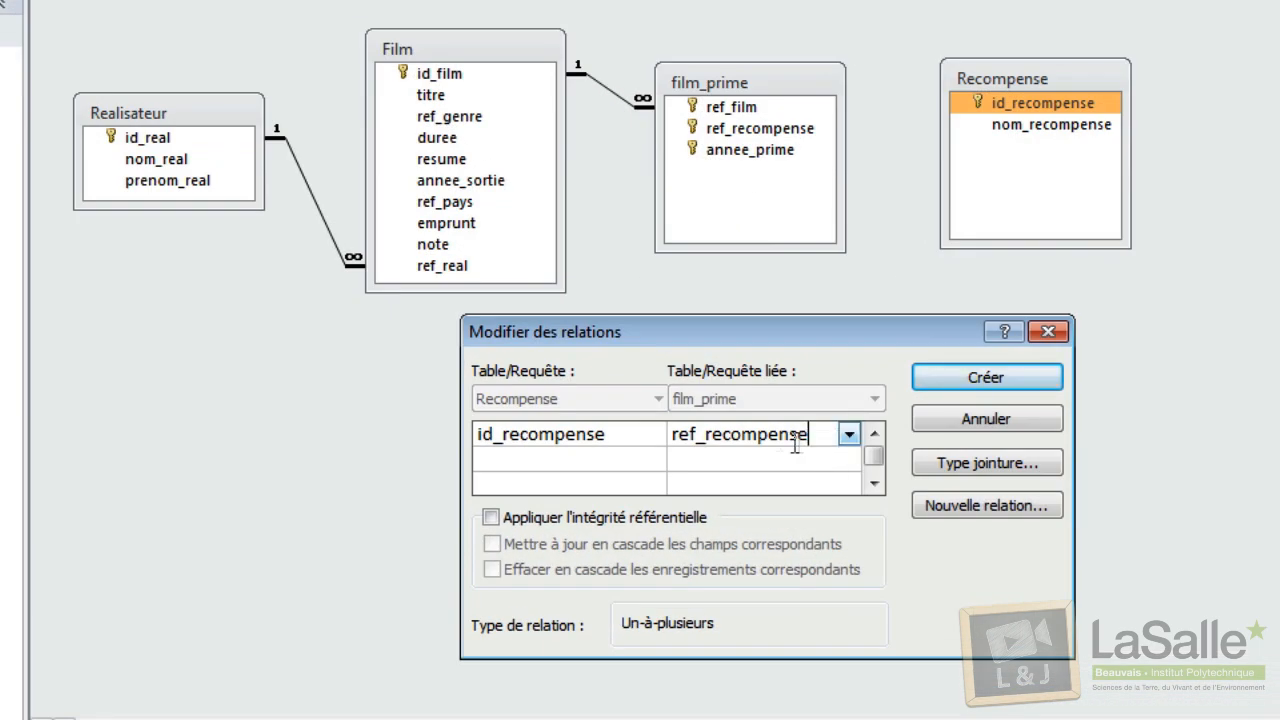
left_click(847, 436)
left_click(795, 459)
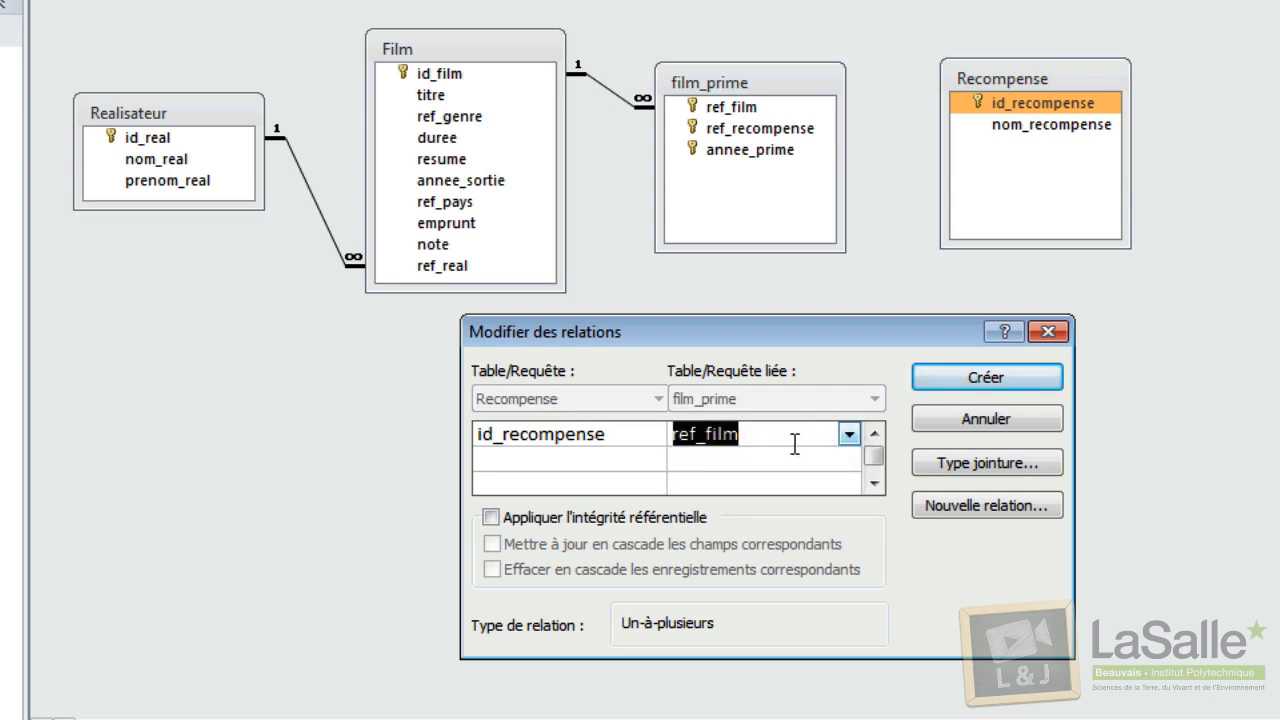
left_click(790, 437)
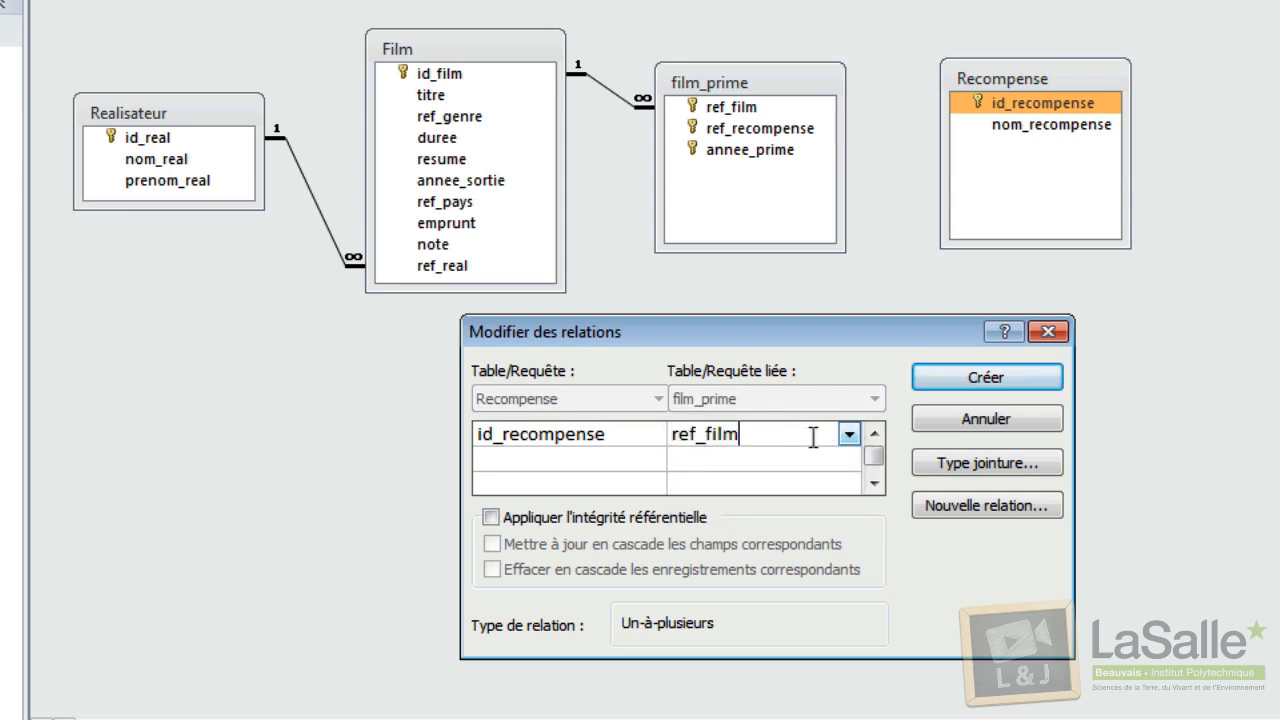
left_click(849, 435)
left_click(835, 487)
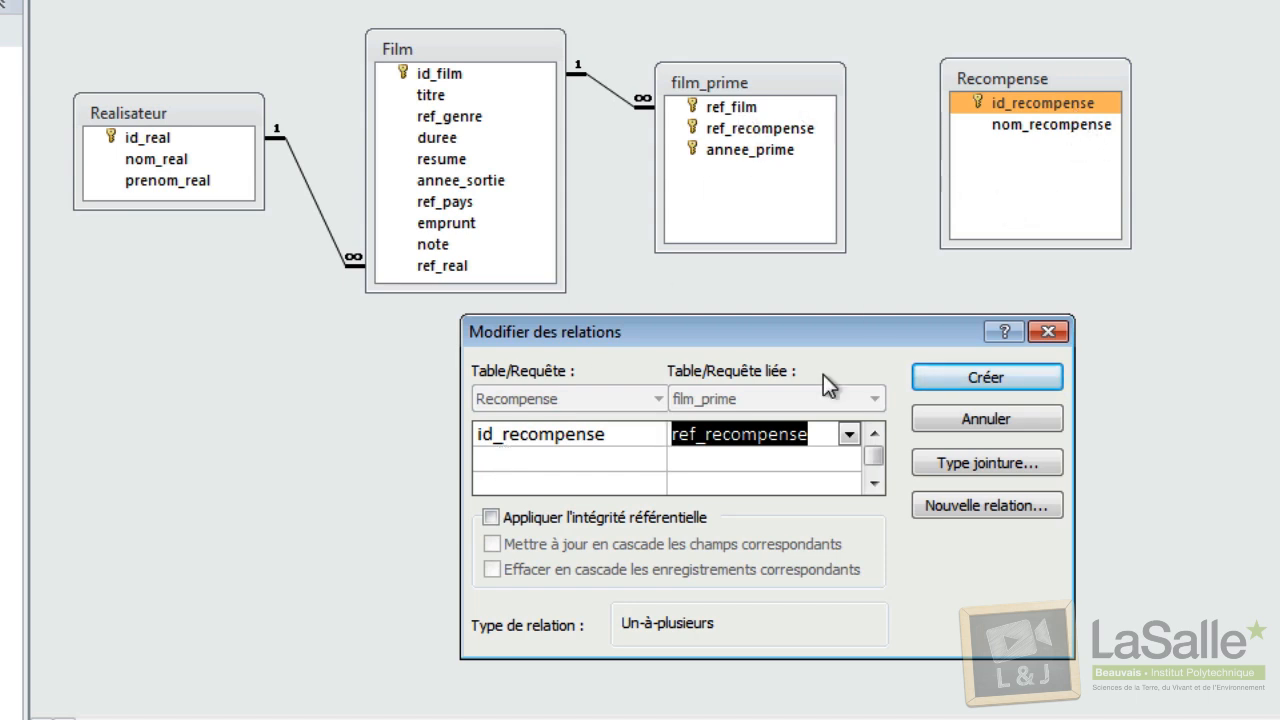
Step: Apply referential integrity and cascading field updates to the Recompense and film_prime relationship and create it
left_click_drag(786, 335, 880, 342)
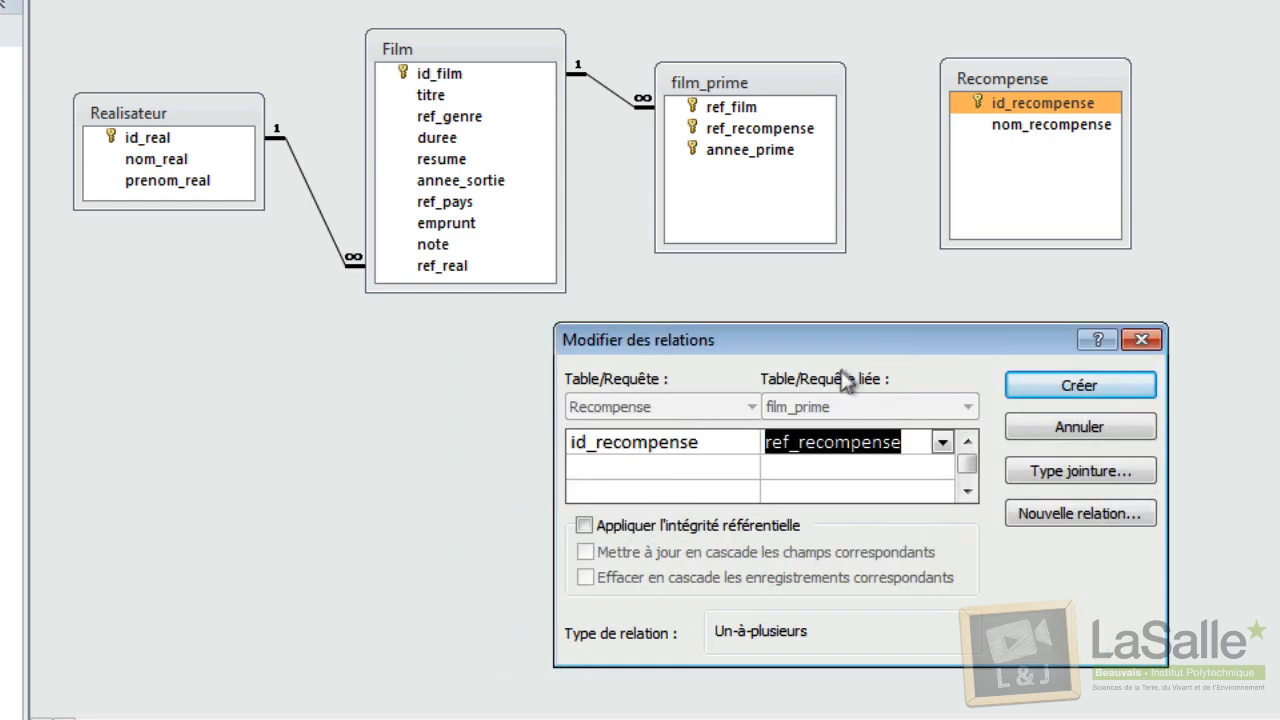
left_click(630, 527)
left_click(614, 551)
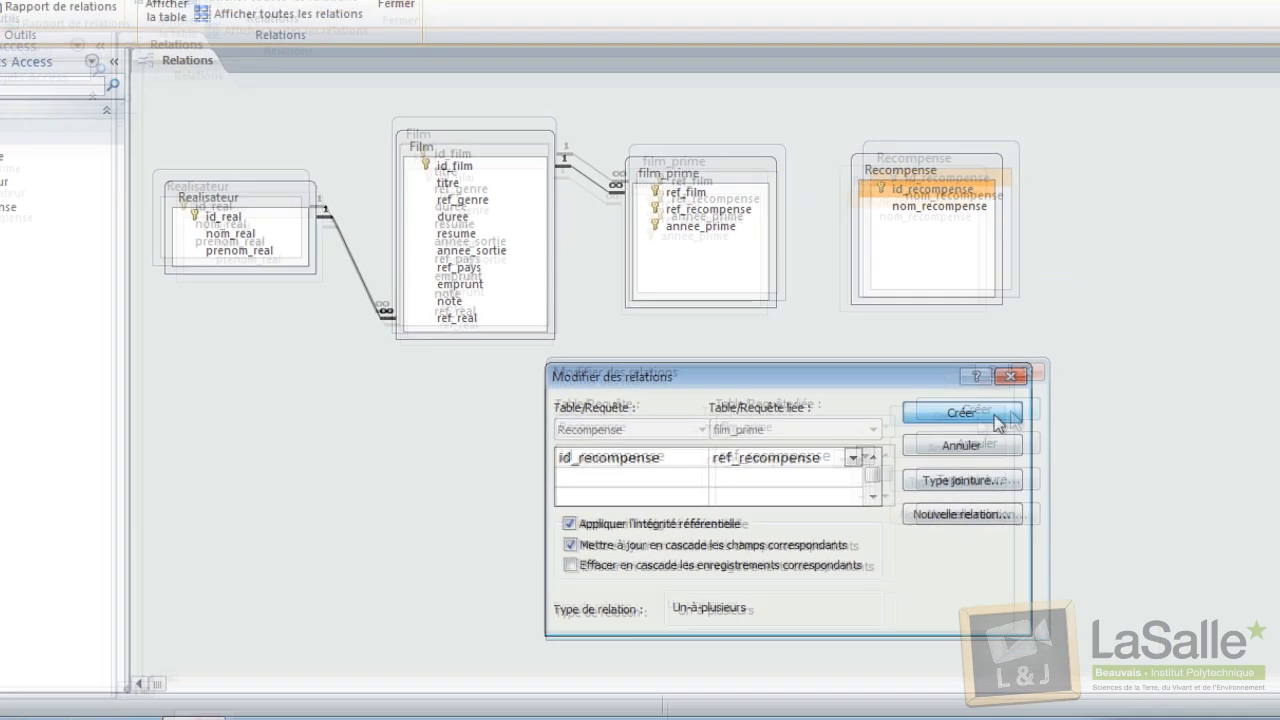
left_click(1128, 388)
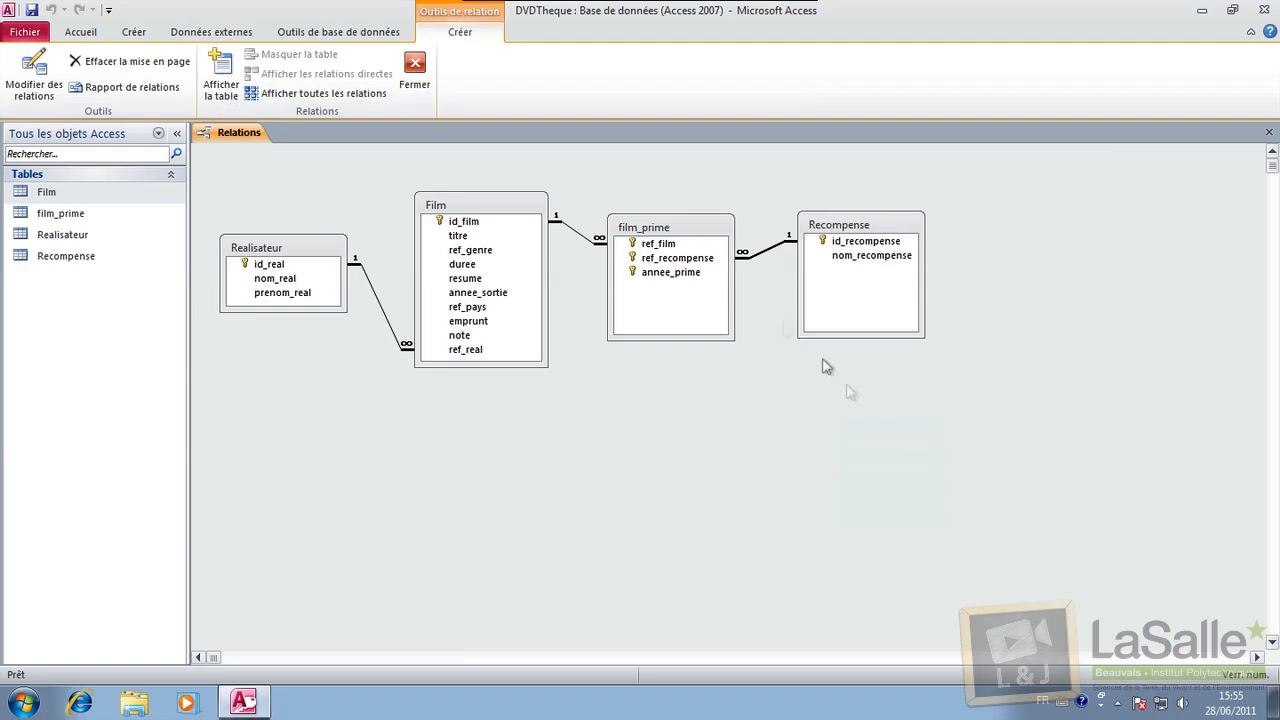
Step: Nudge the film_prime table slightly, and close the relationships layout with its changes saved
left_click_drag(668, 229, 673, 230)
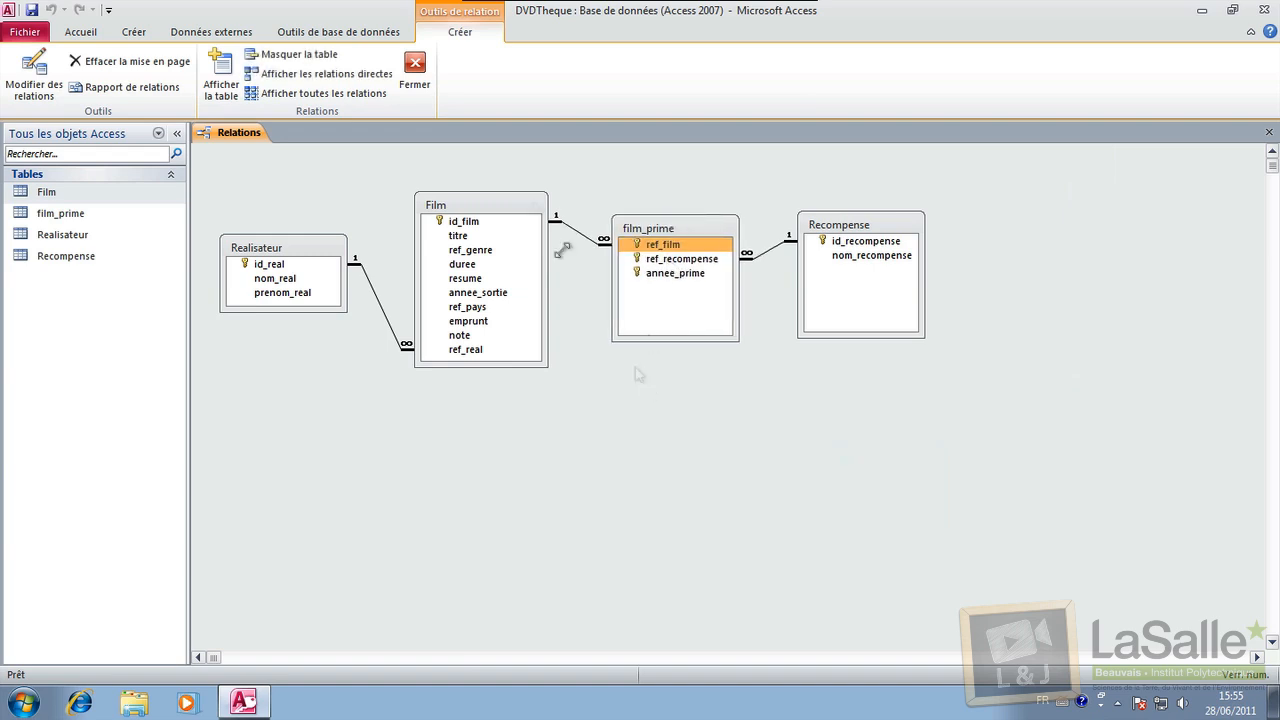
left_click(1269, 132)
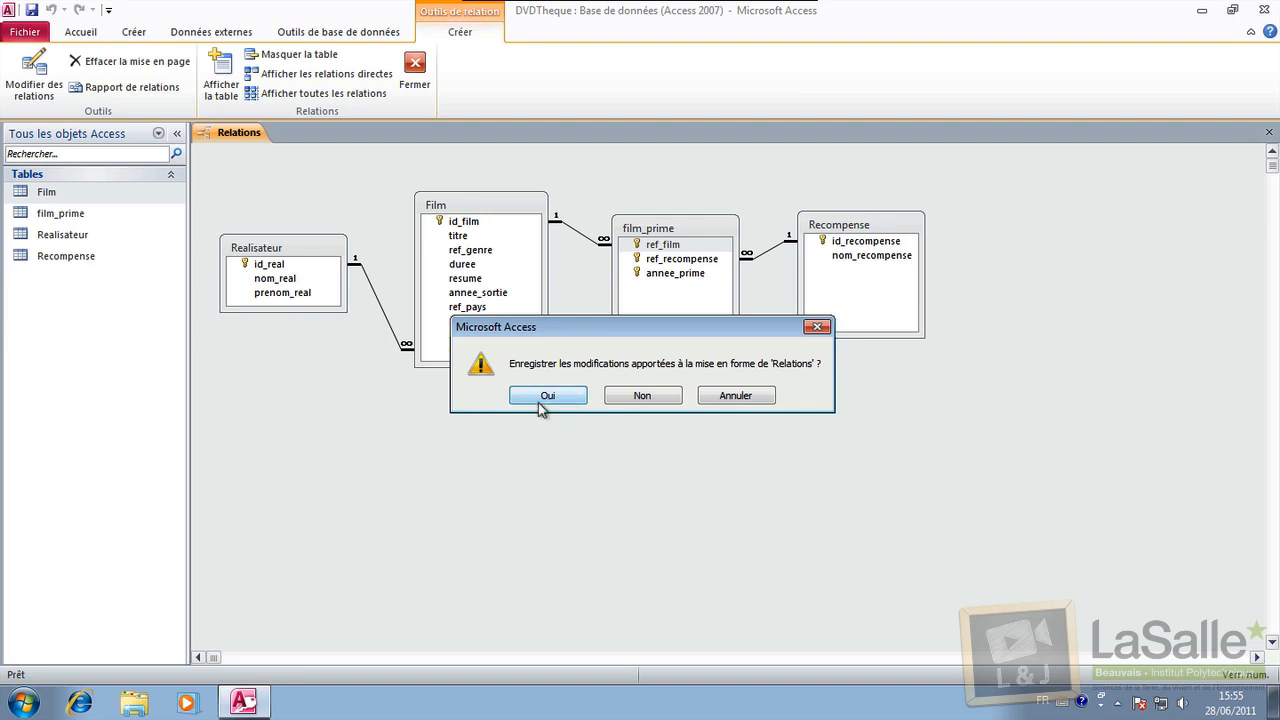
left_click(543, 405)
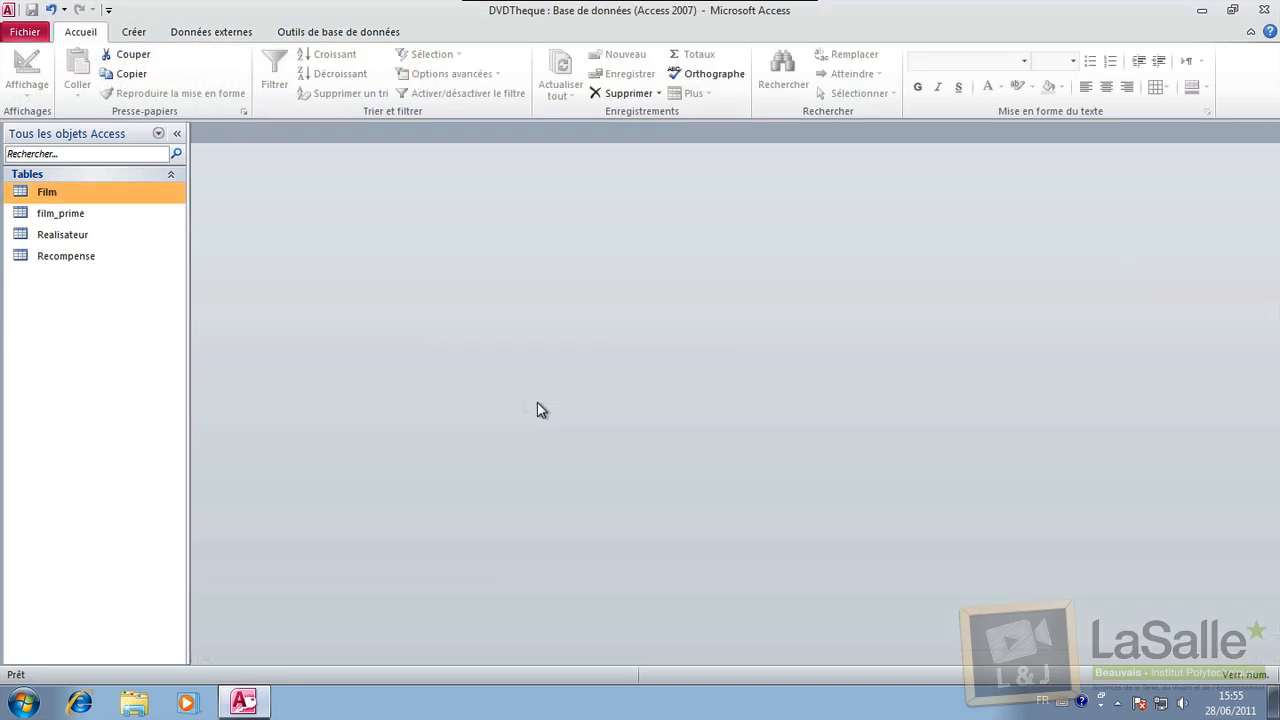
Step: Add a record with nom_recompense Oscar to the Recompense table and close the table
double_click(86, 257)
left_click(320, 172)
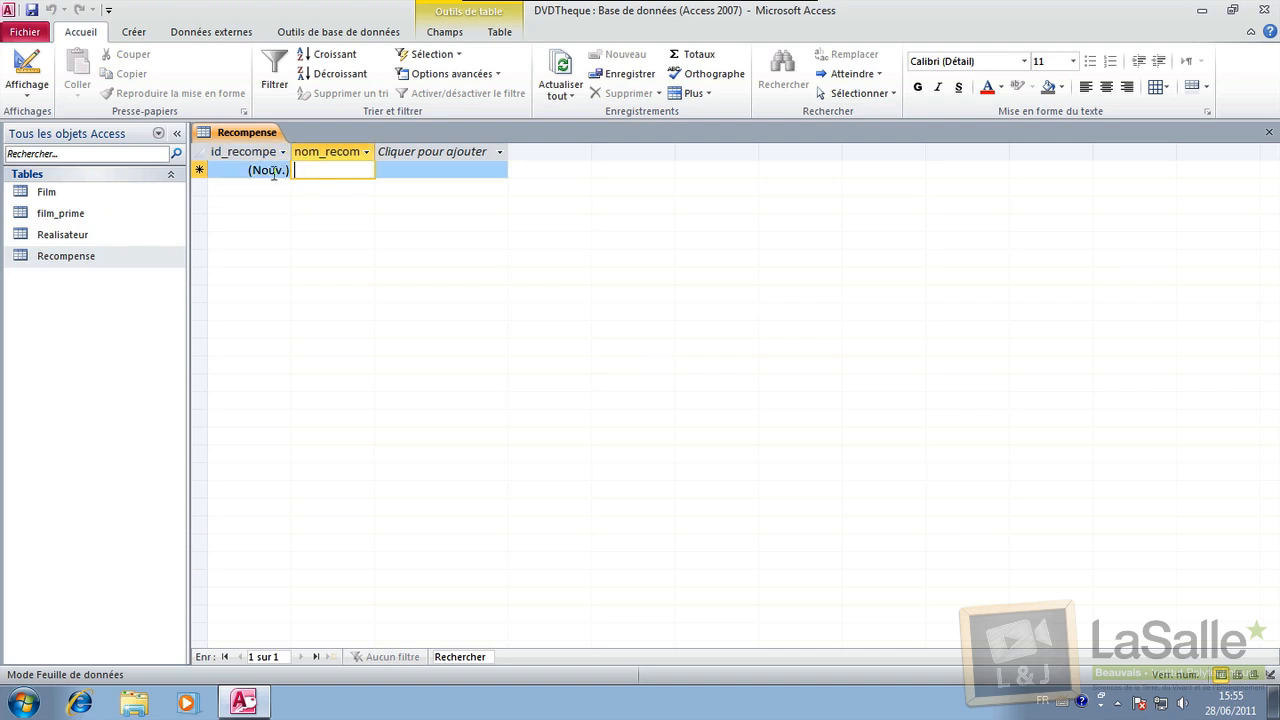
type("Oscar")
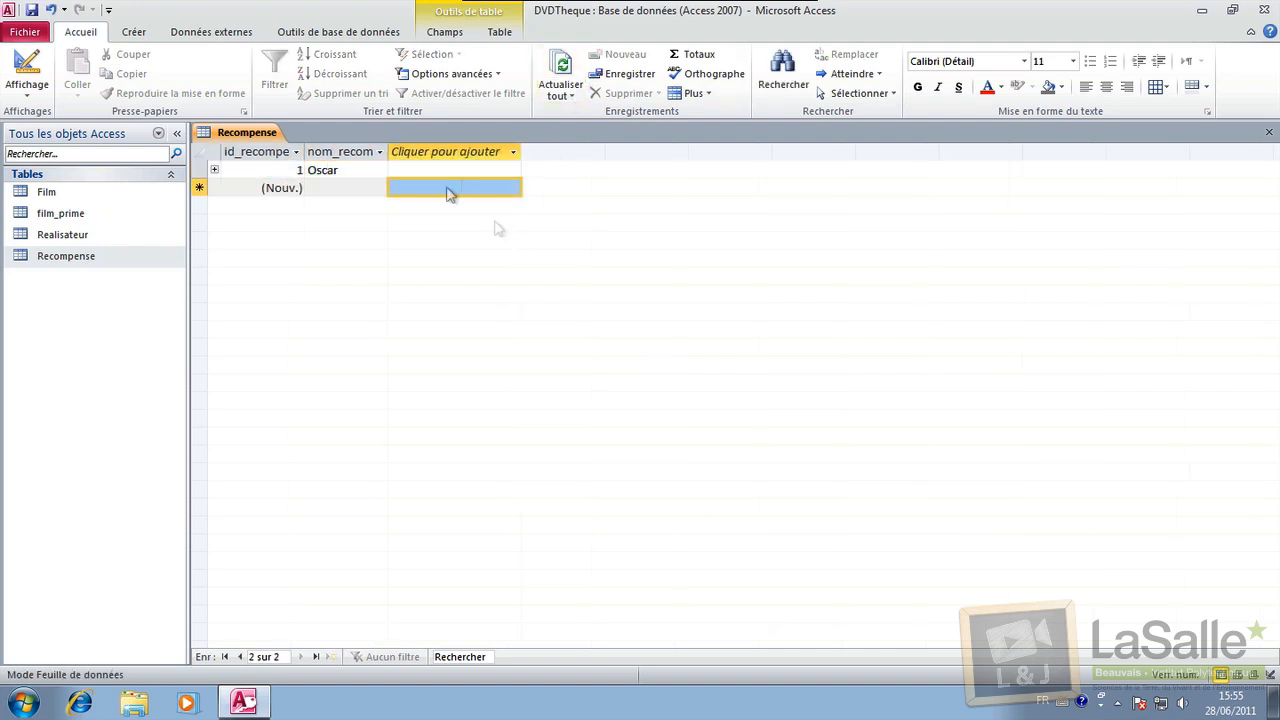
left_click(1271, 131)
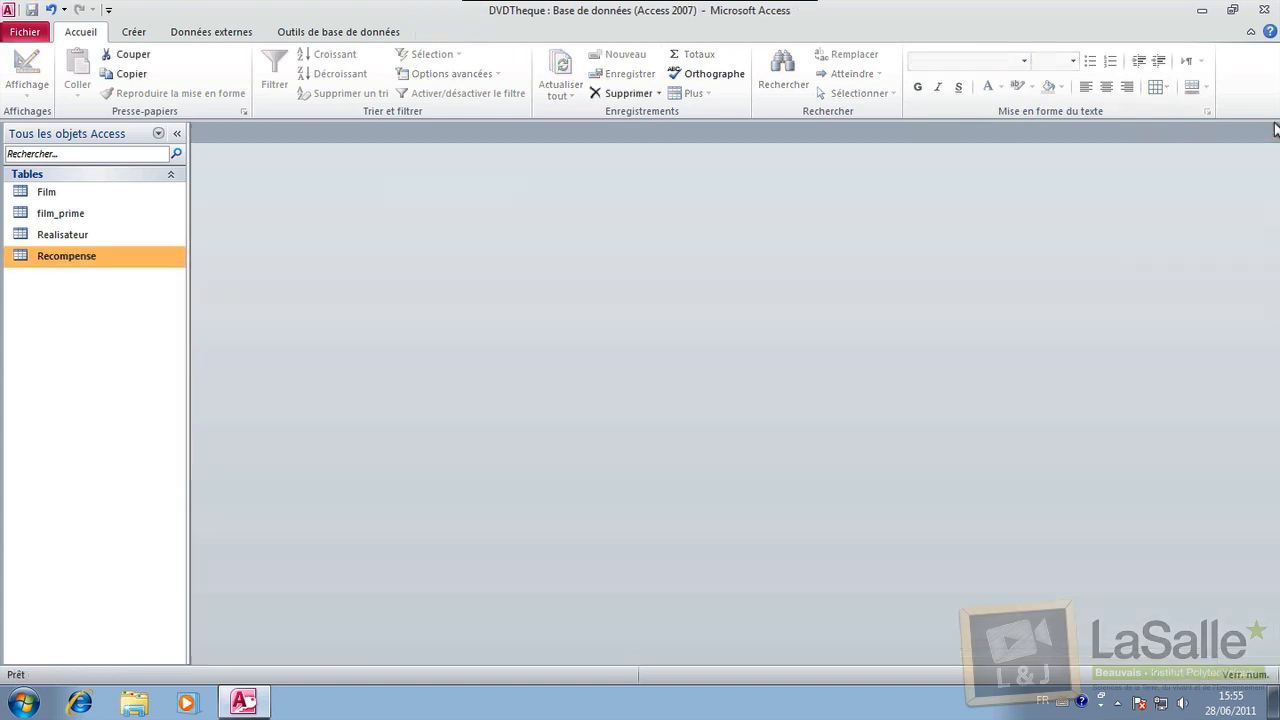
Step: Add a record titled Terminator with emprunt checked to the Film table, and close the table
double_click(46, 191)
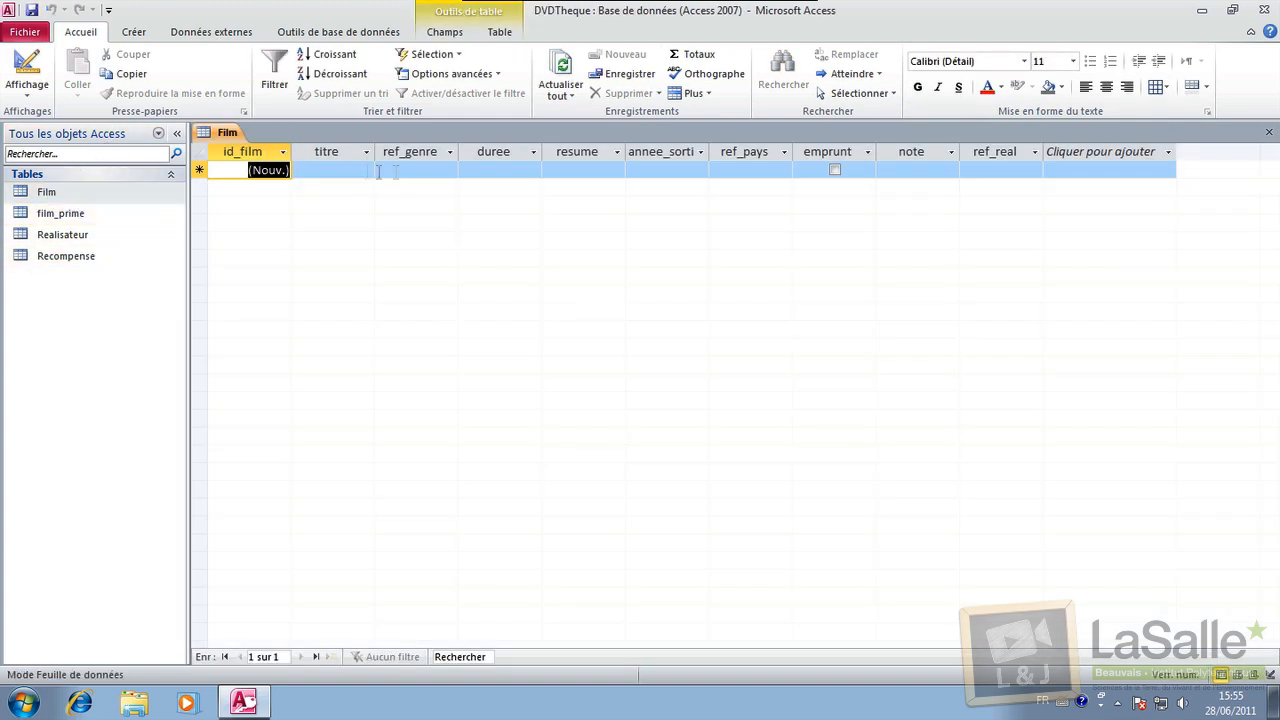
left_click(356, 171)
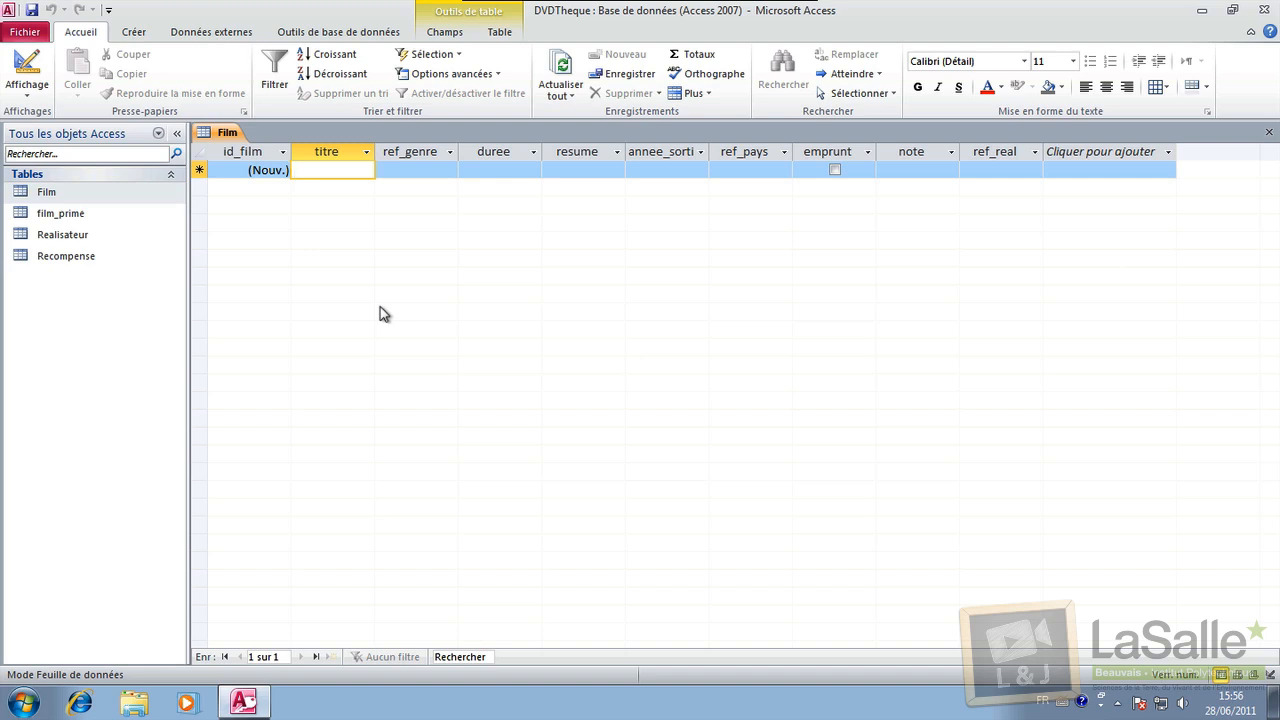
type("Terminator")
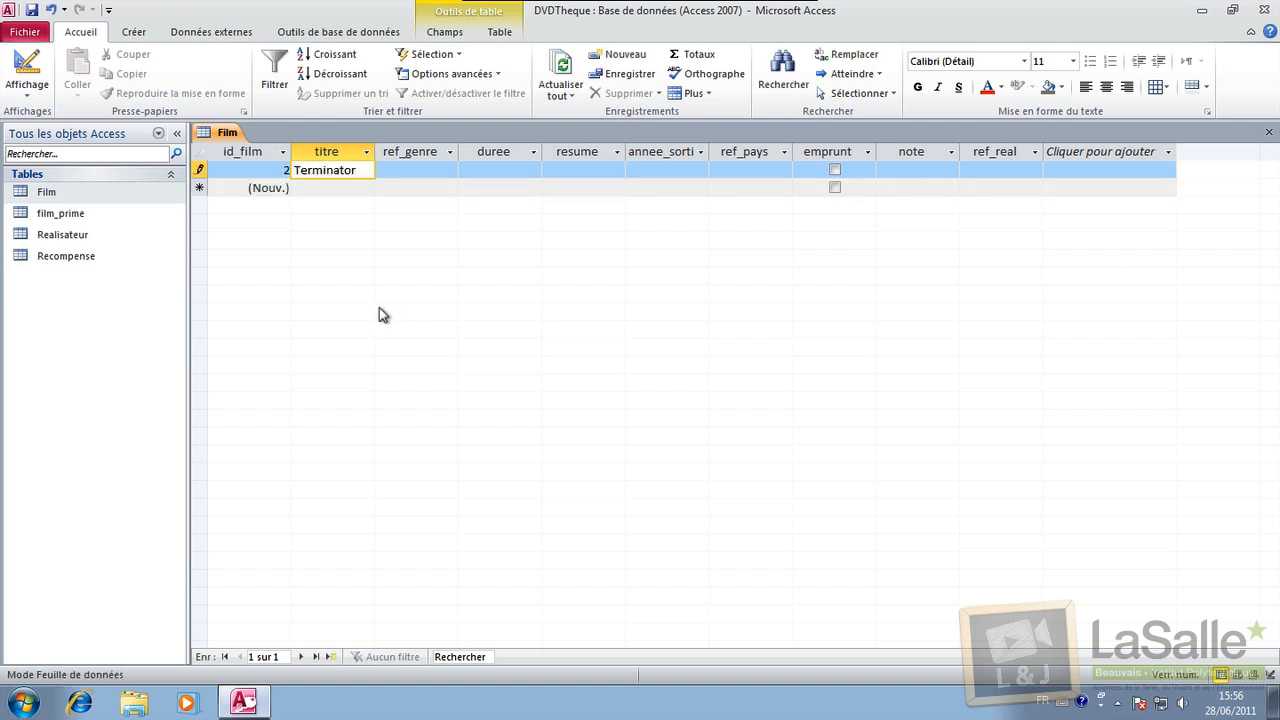
left_click(603, 174)
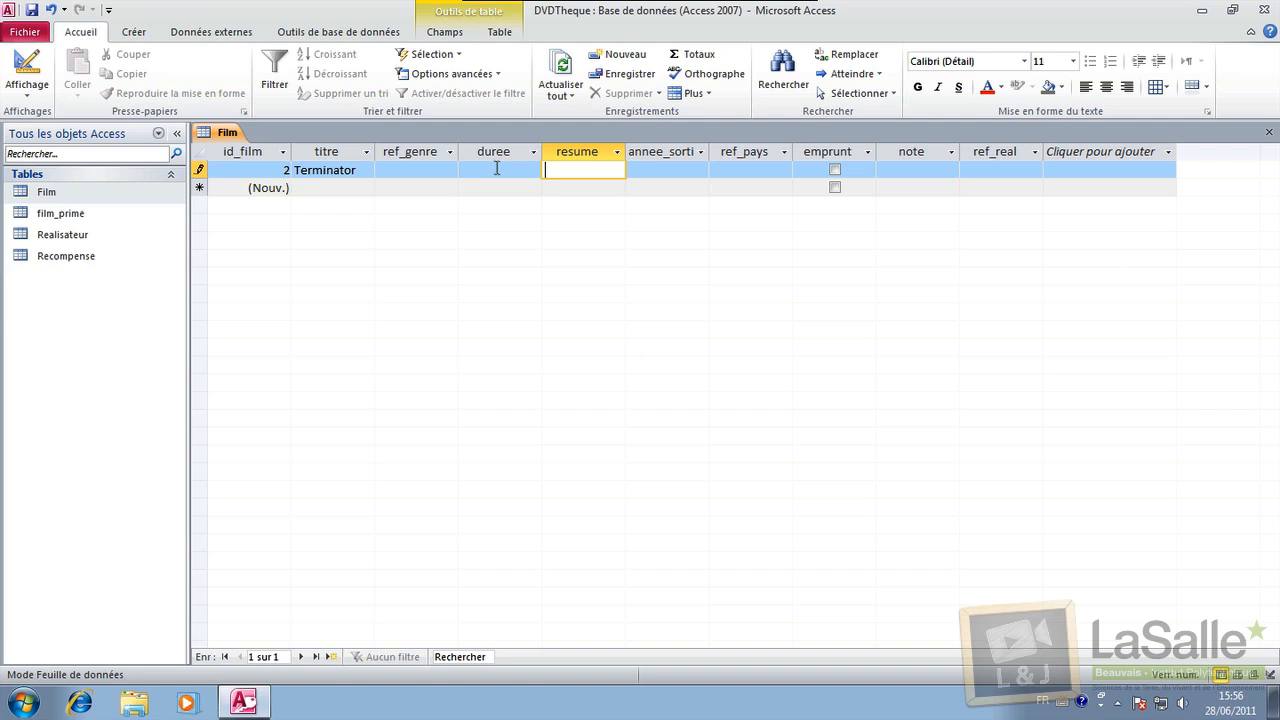
left_click(497, 169)
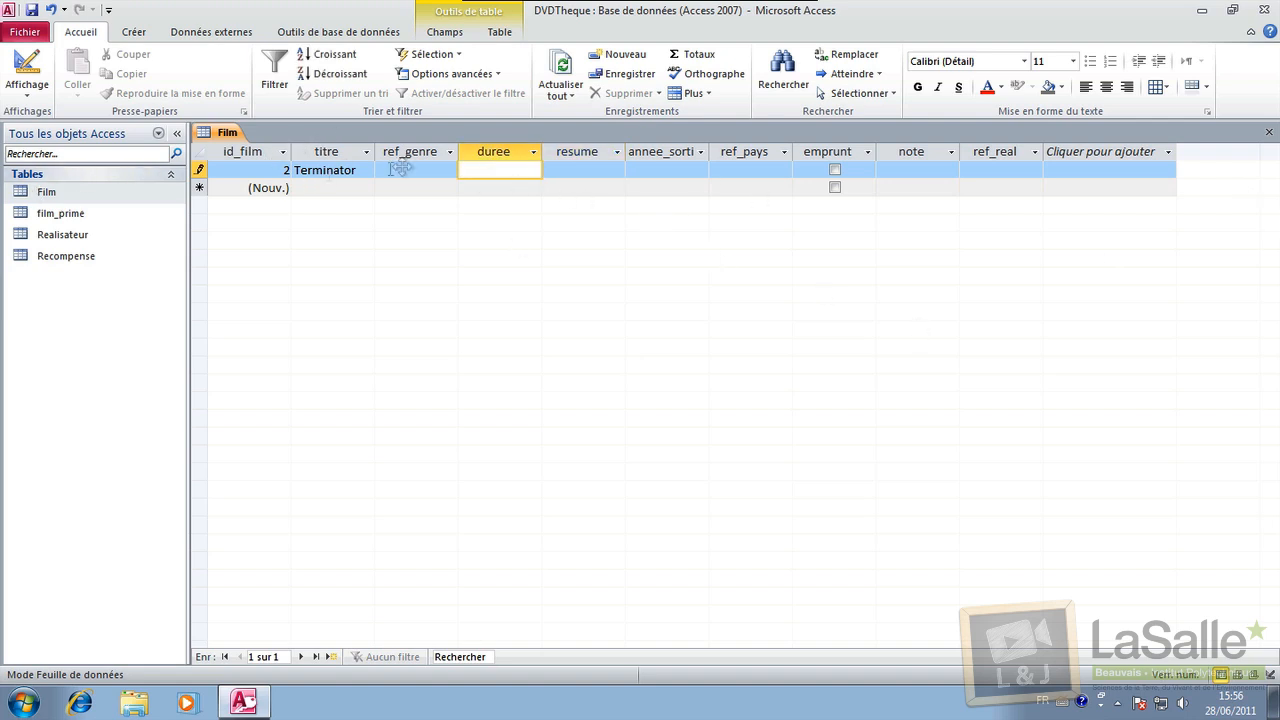
left_click(312, 186)
left_click(848, 170)
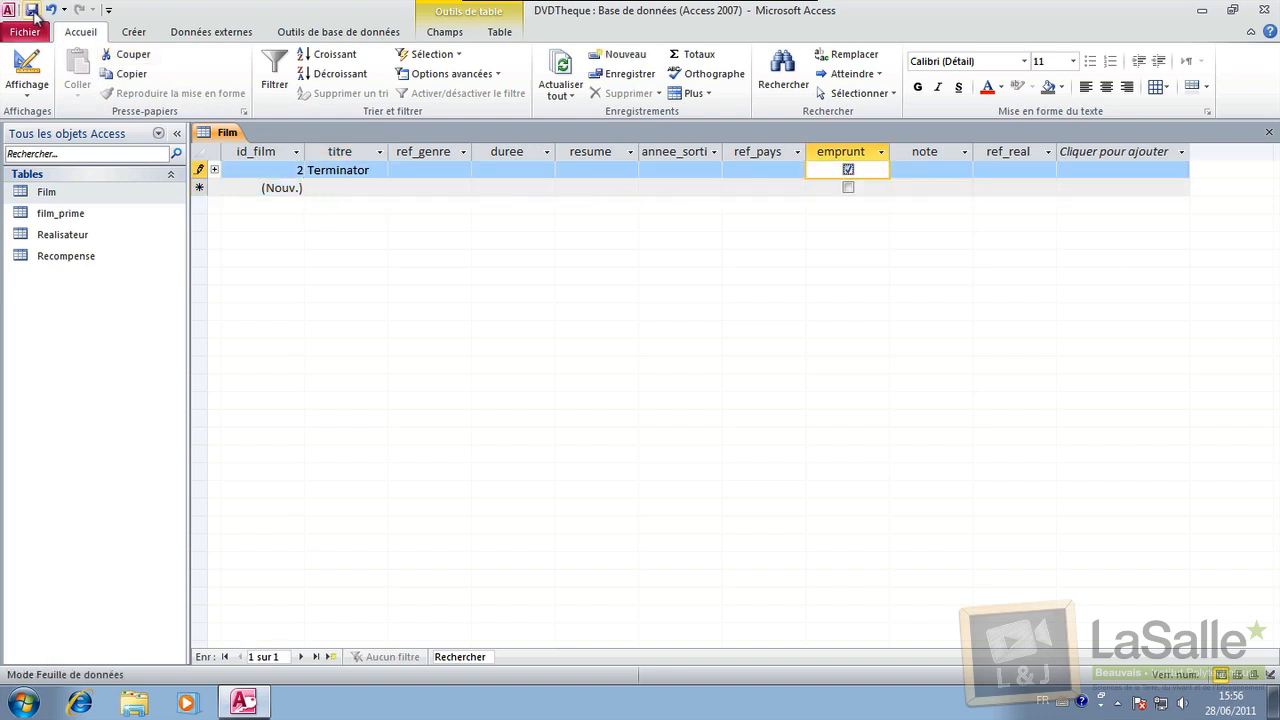
key("Tab")
left_click(334, 187)
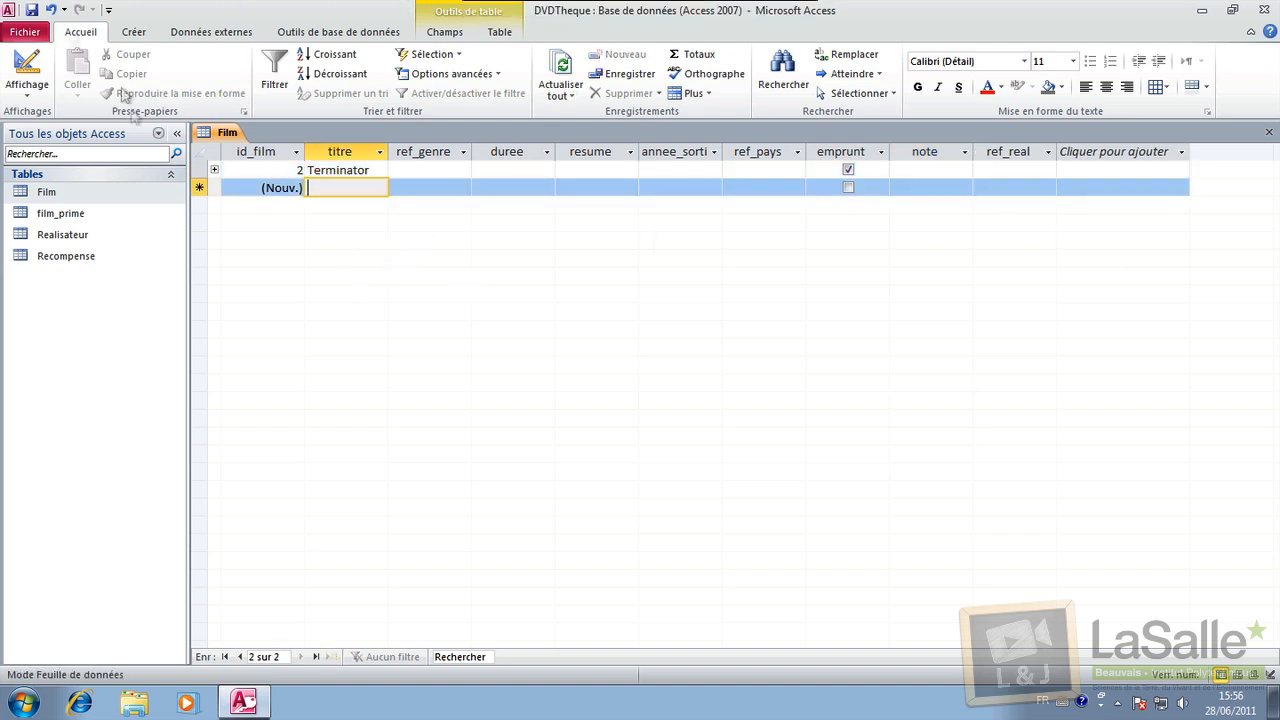
left_click(1269, 134)
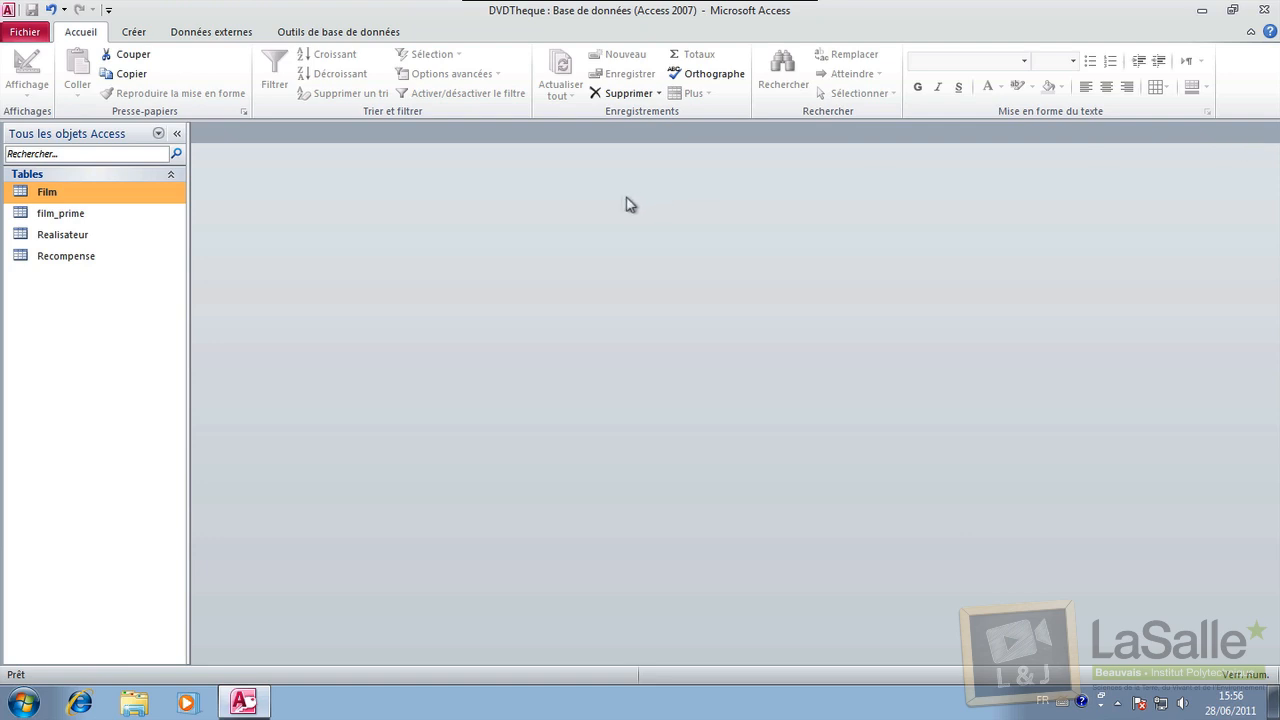
Step: Check the Terminator record's id in the Film table, and add a film_prime record with ref_film 2, ref_recomp 1 and annee_prim 1996
double_click(113, 200)
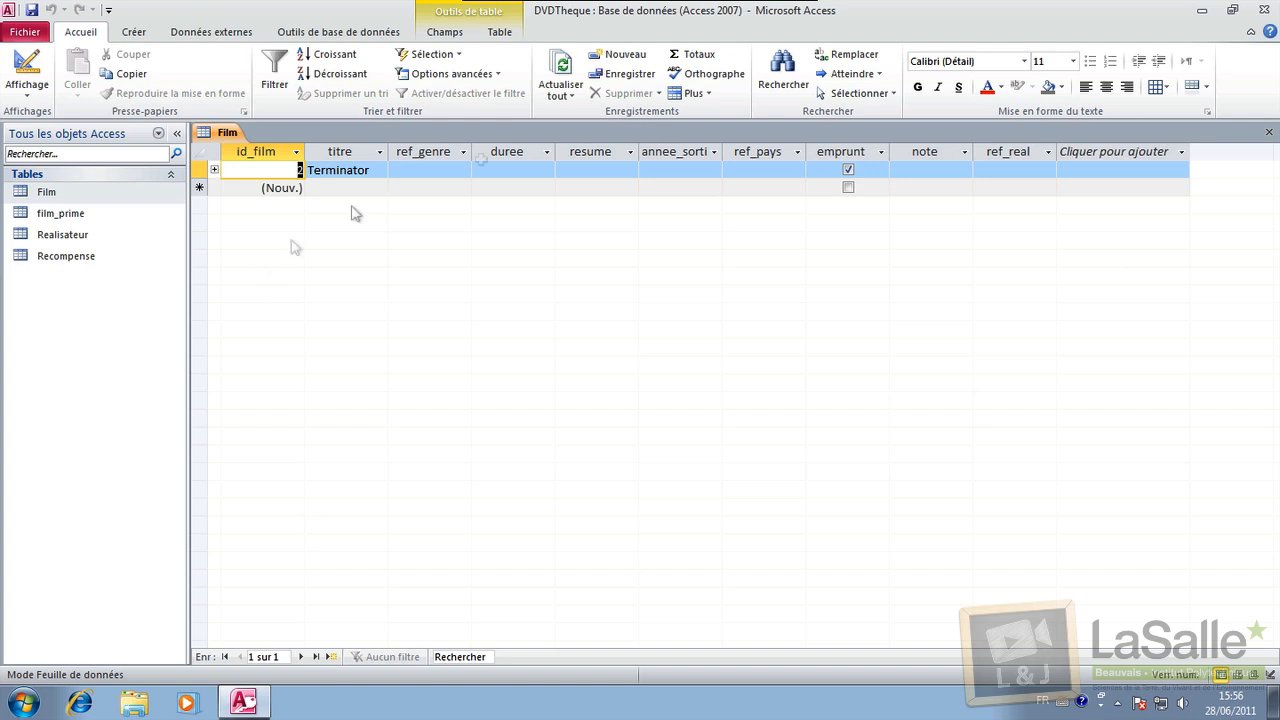
left_click(1270, 131)
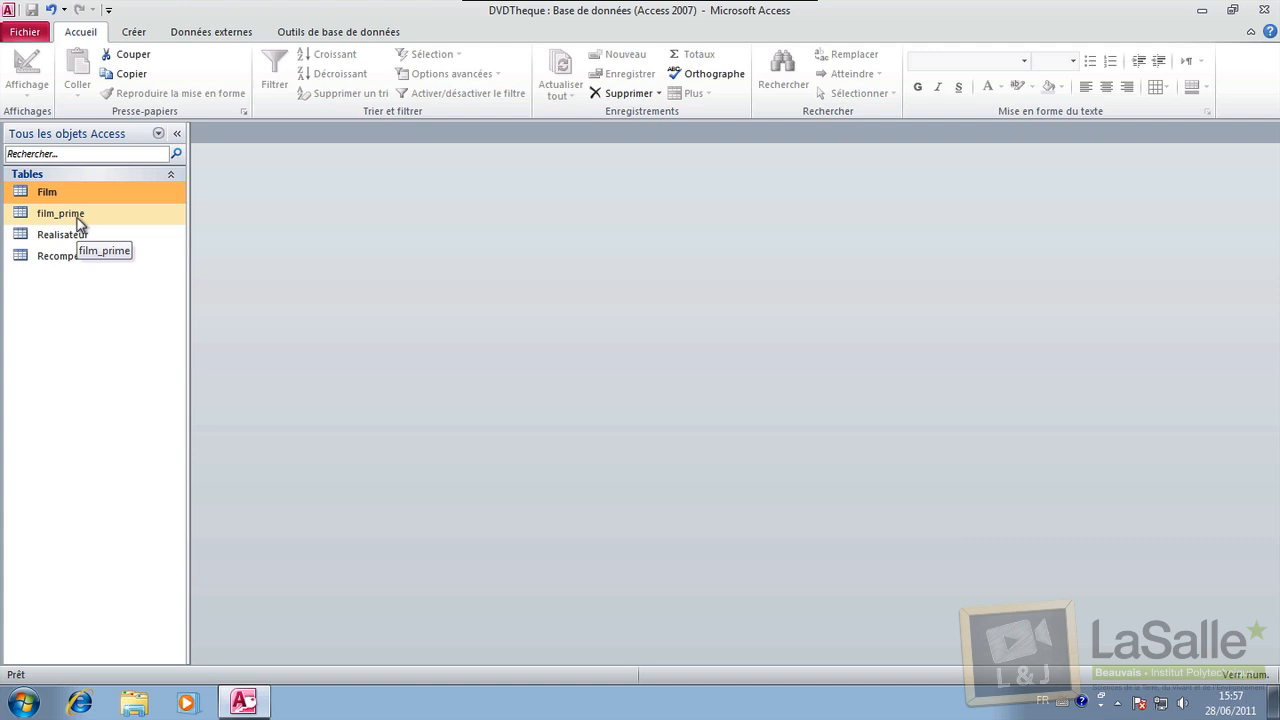
double_click(80, 218)
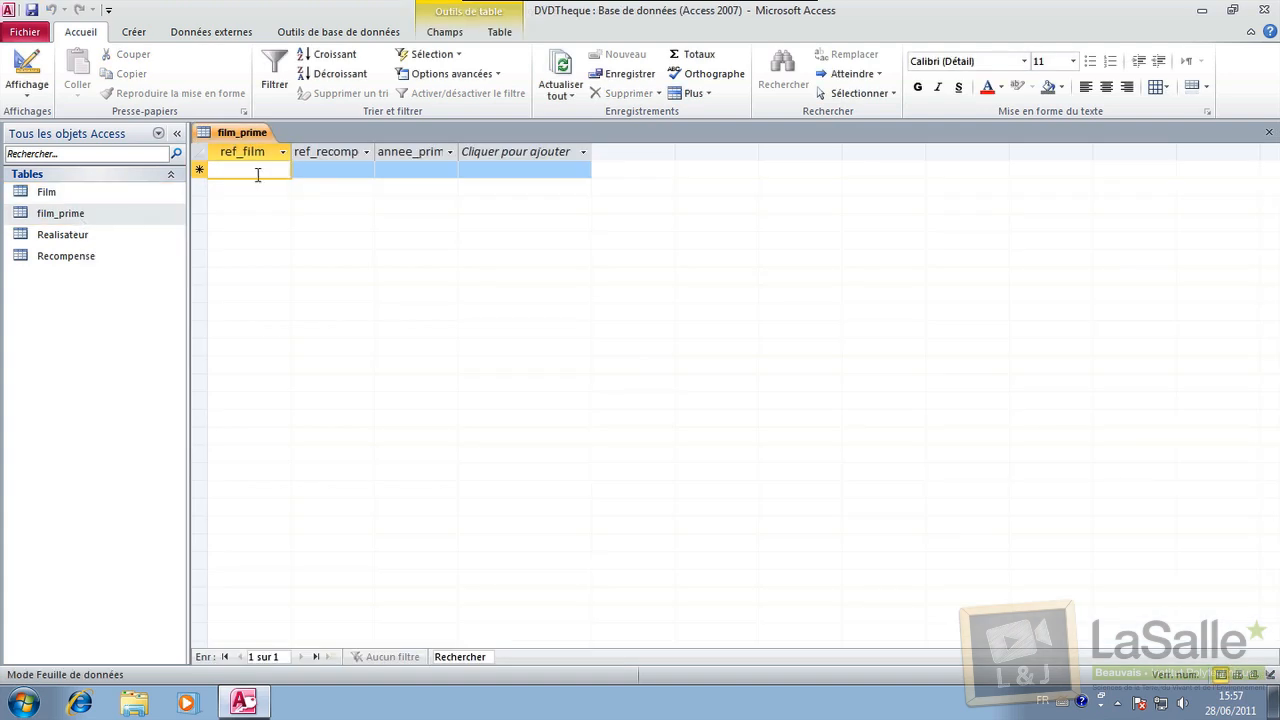
type("2")
left_click(316, 171)
type("1")
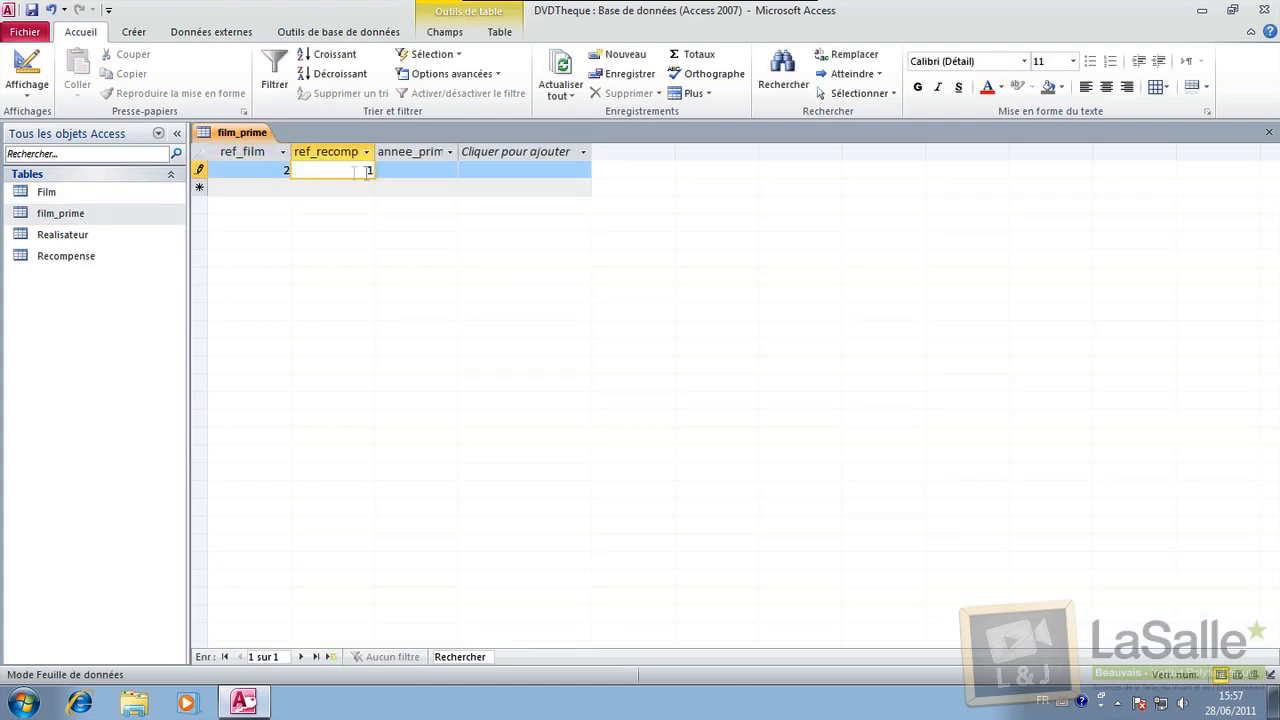
left_click(400, 169)
type("19")
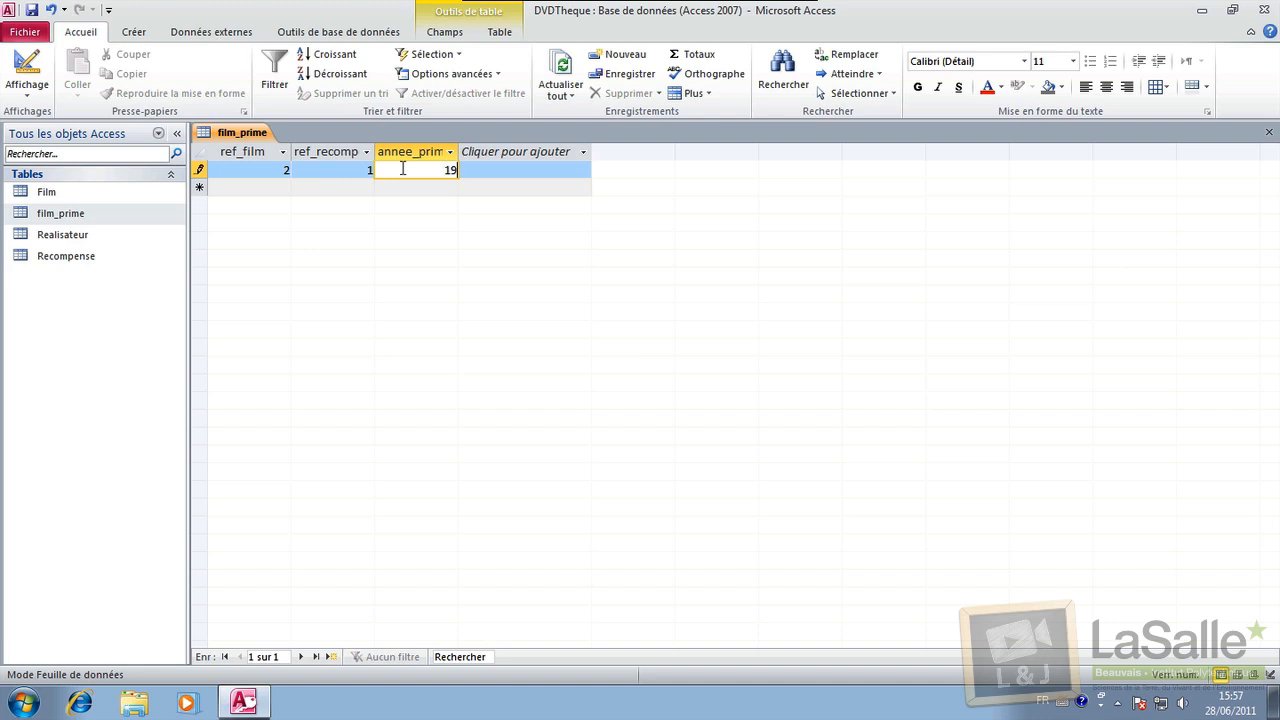
type("96")
Step: Add a second film_prime record with ref_film 2, ref_recomp 1 and annee_prim 1997
left_click(281, 189)
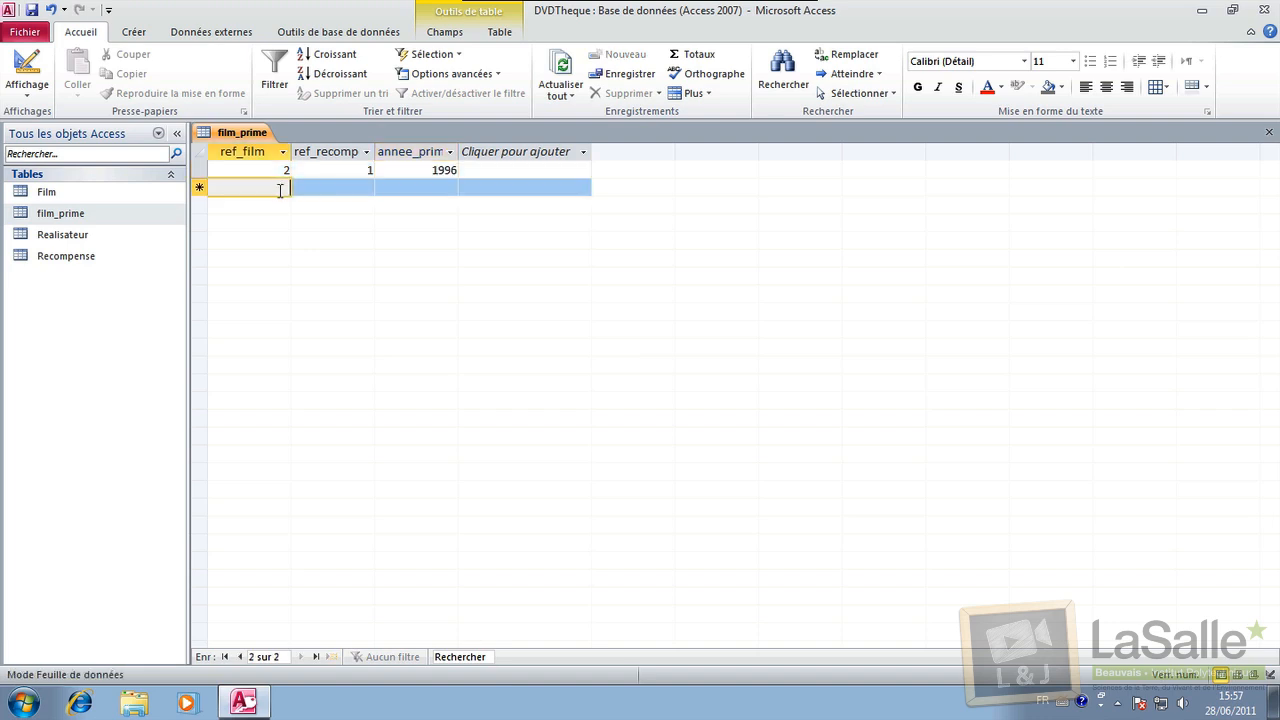
type("2")
left_click(358, 197)
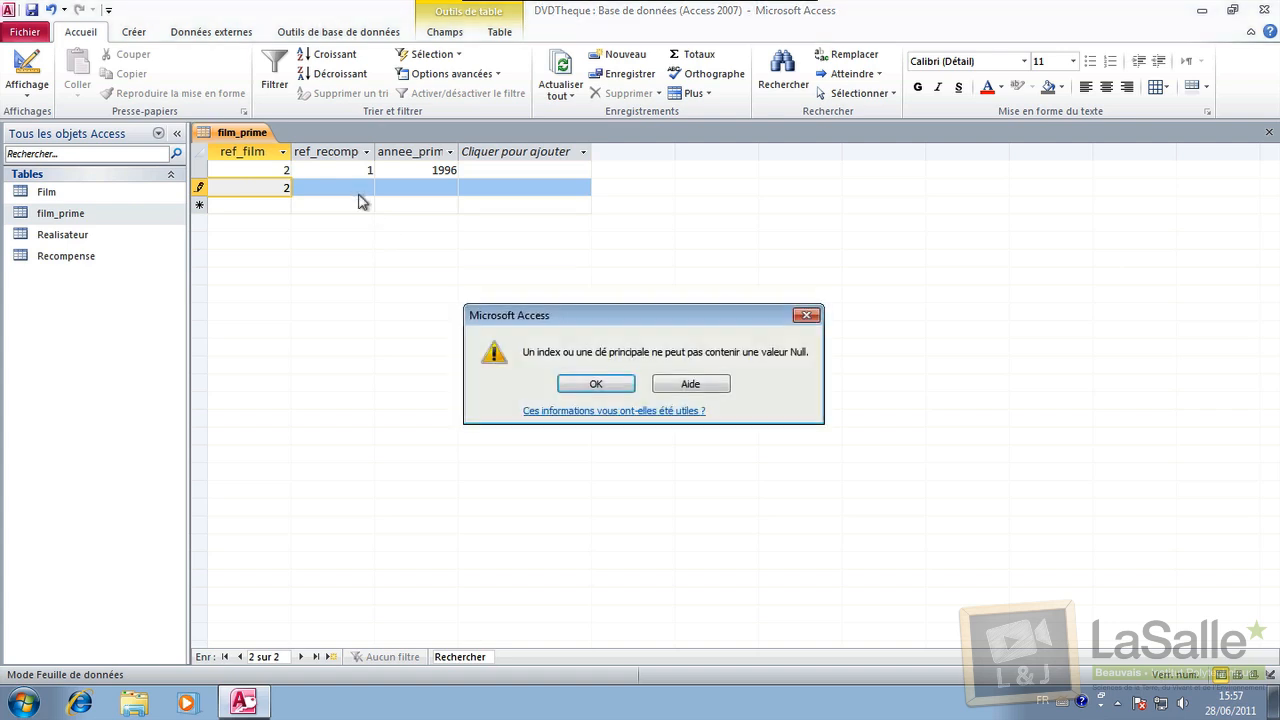
left_click(588, 382)
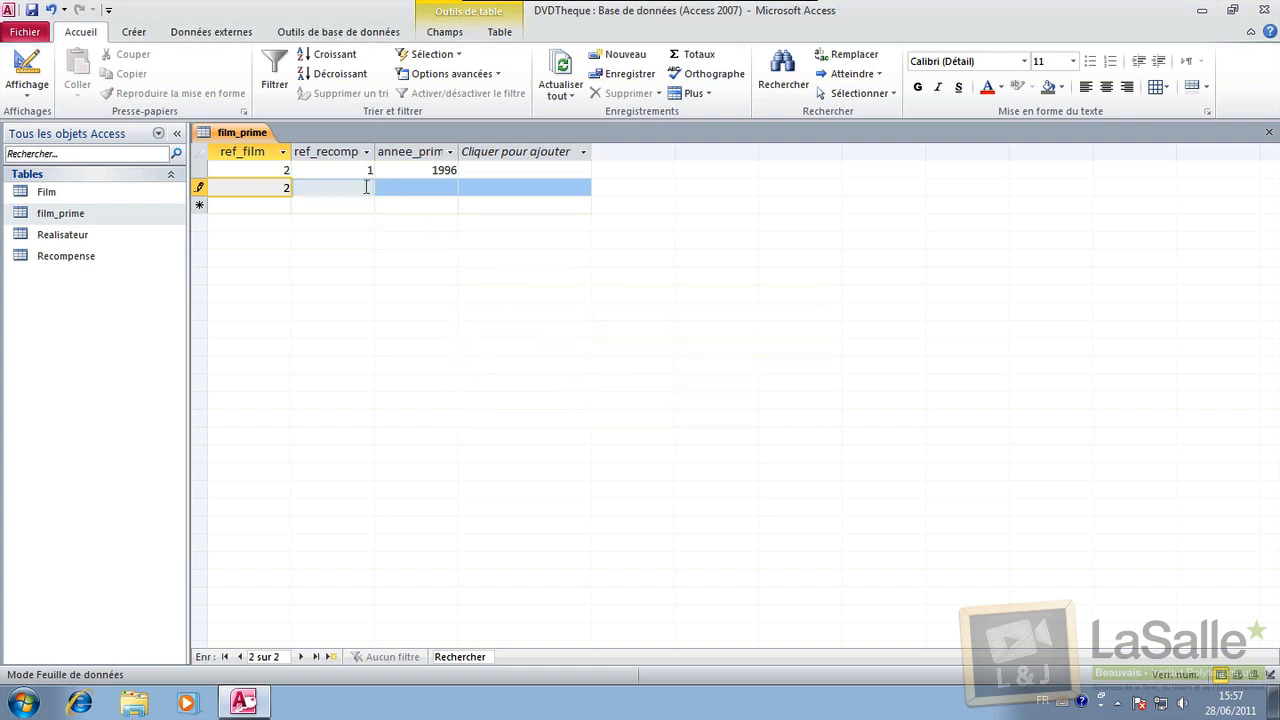
left_click(368, 189)
type("1")
left_click(424, 190)
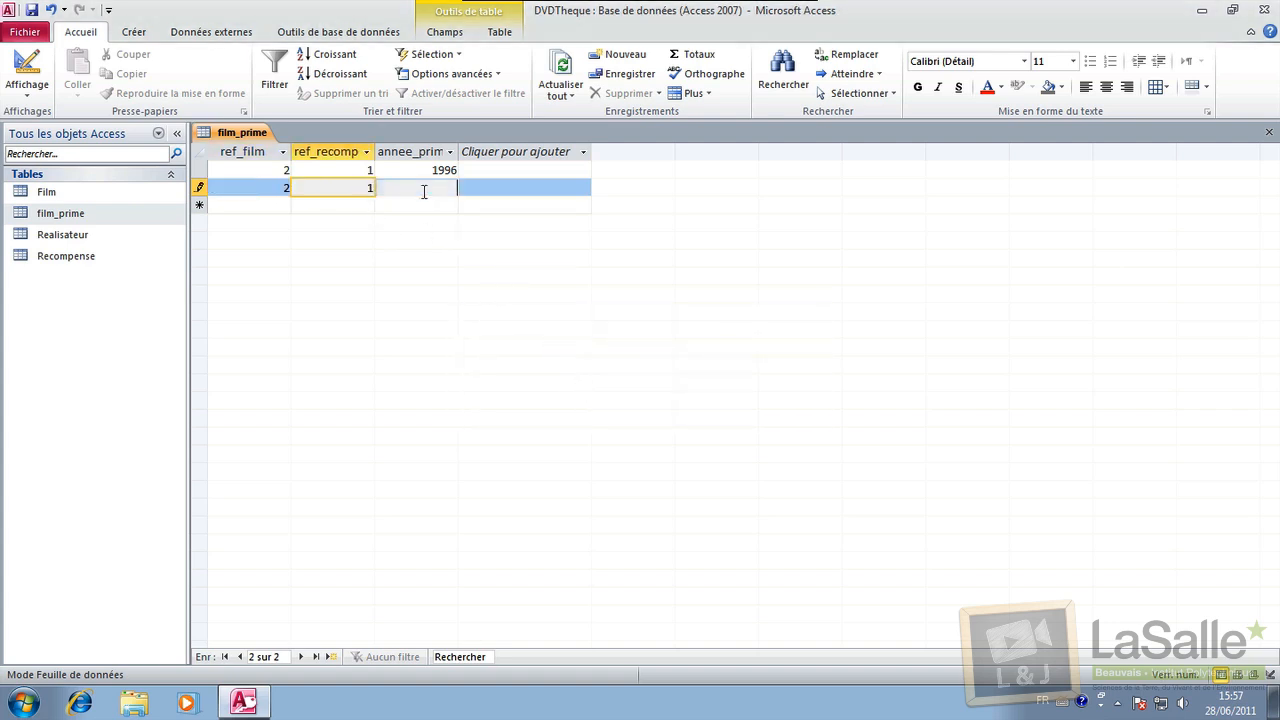
type("1997")
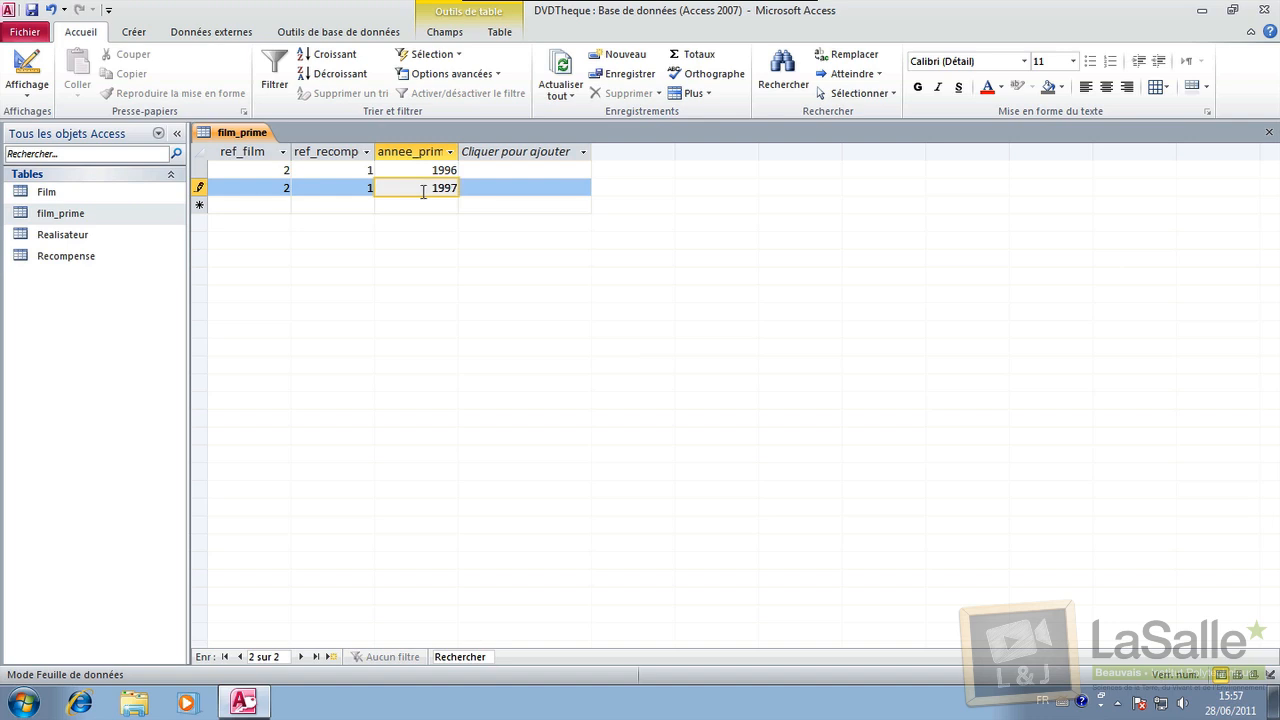
left_click(279, 207)
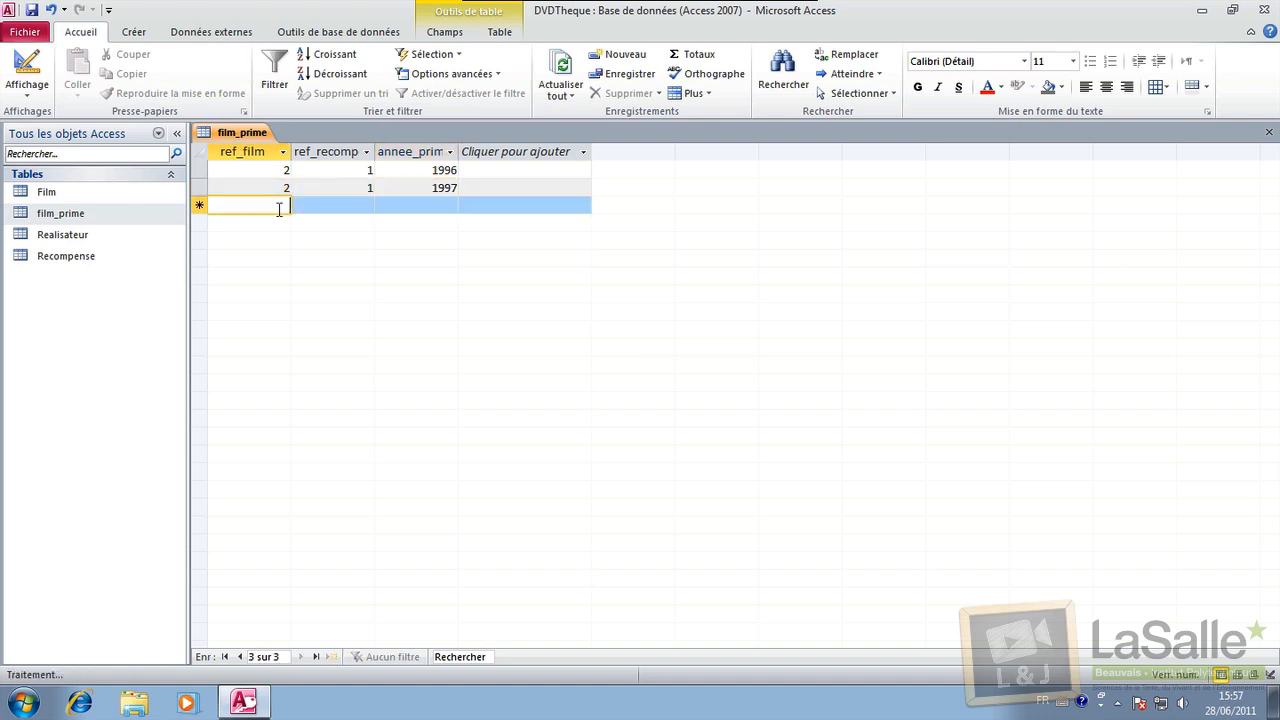
type("2")
left_click(335, 226)
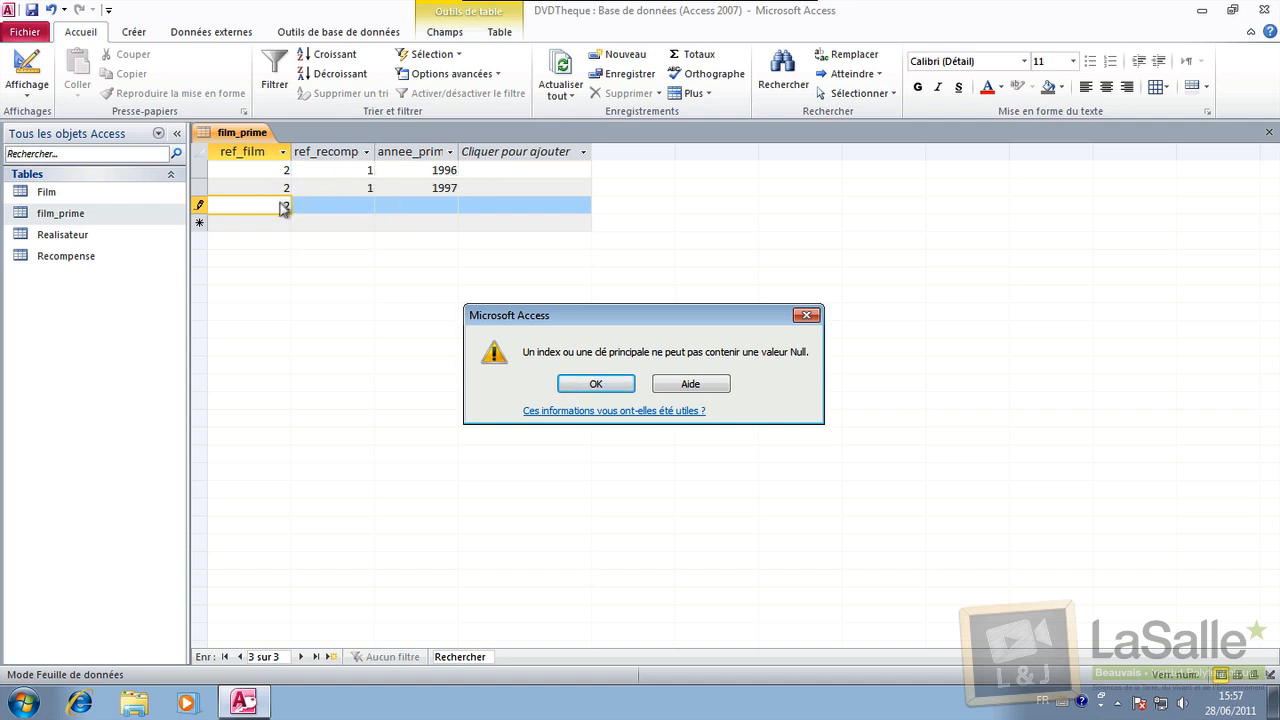
left_click(594, 385)
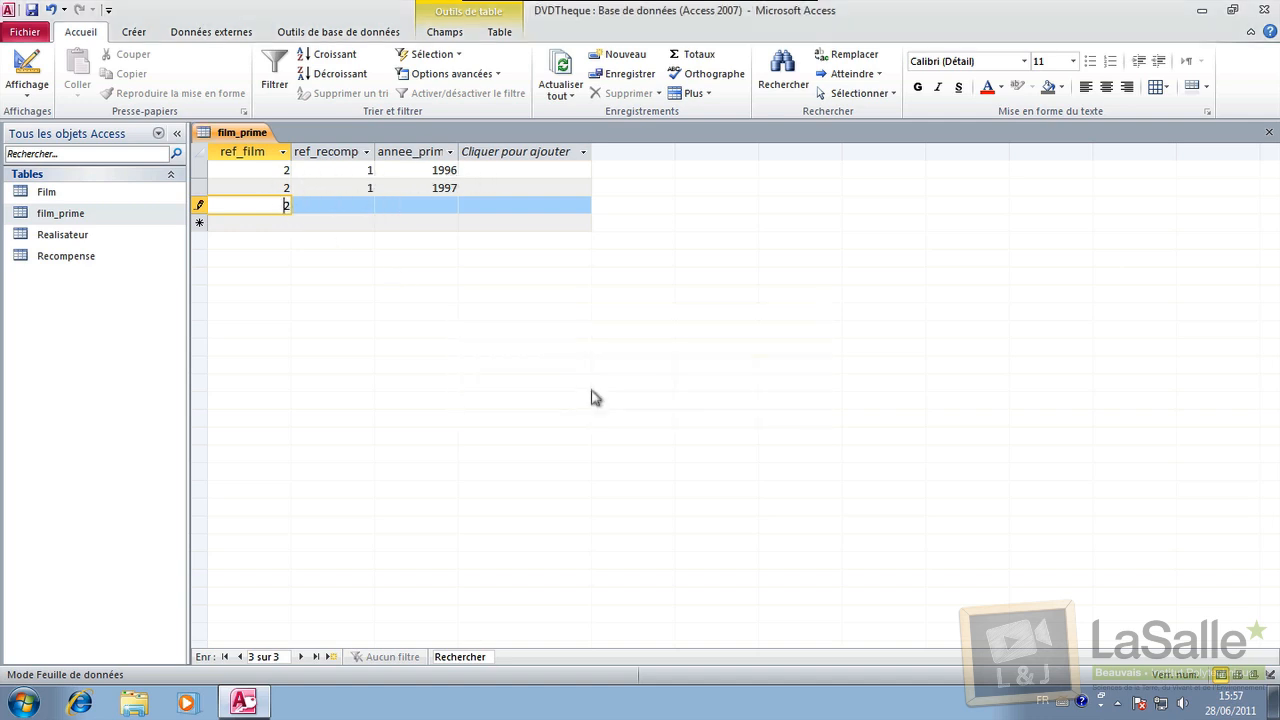
key("Escape")
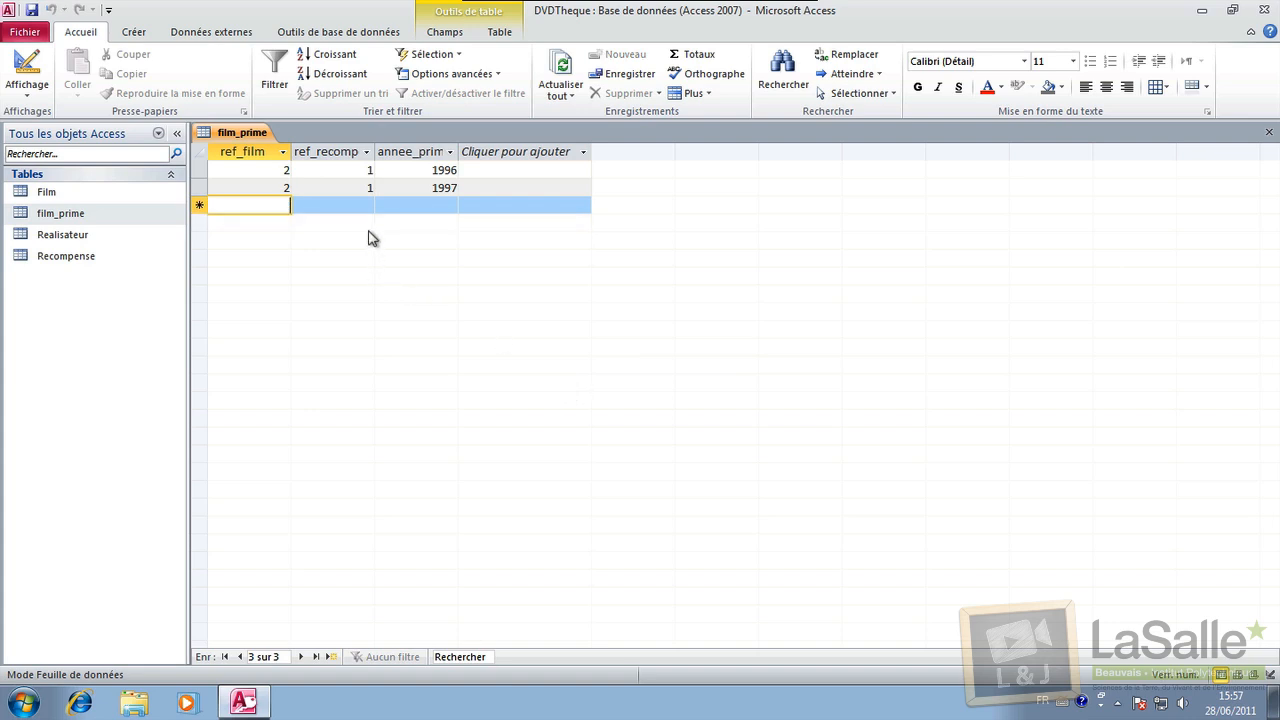